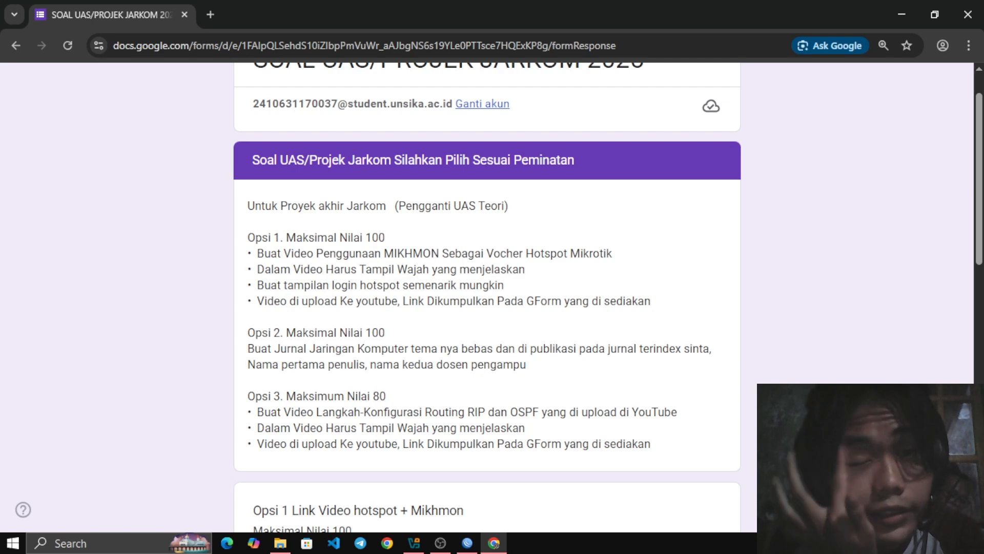
Switch to Oracle VirtualBox Manager and place its window over the middle of the screen
scroll(487, 298, up, 1)
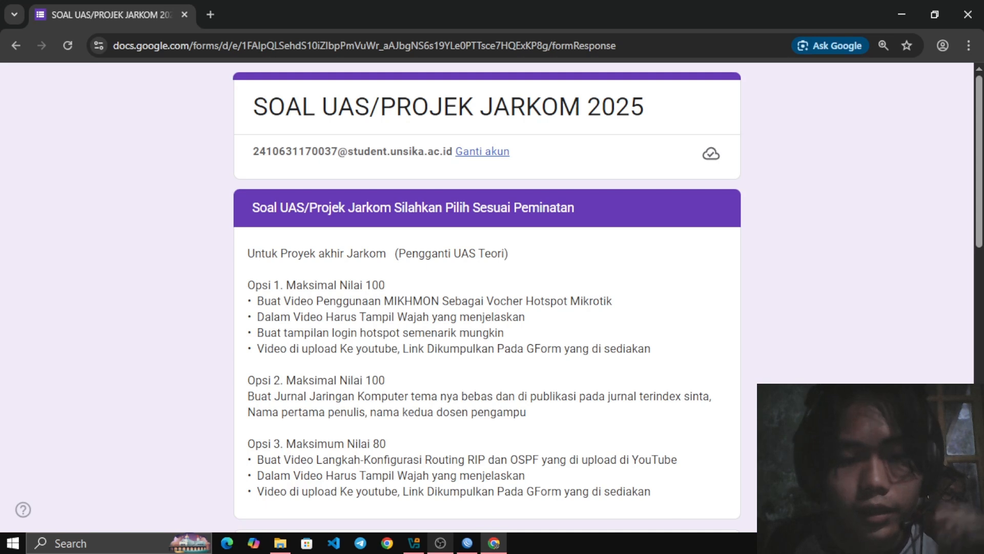
mouse_move(440, 543)
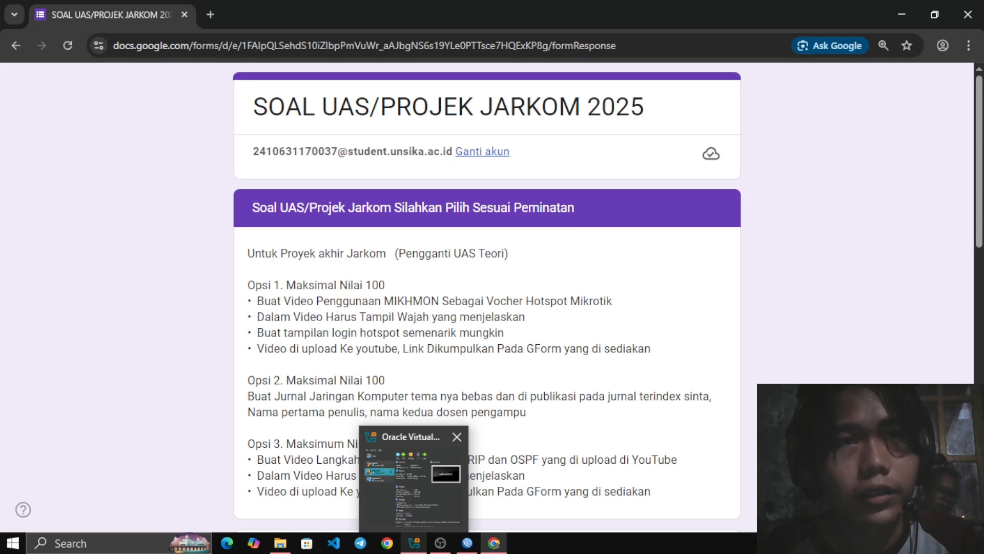
click(413, 476)
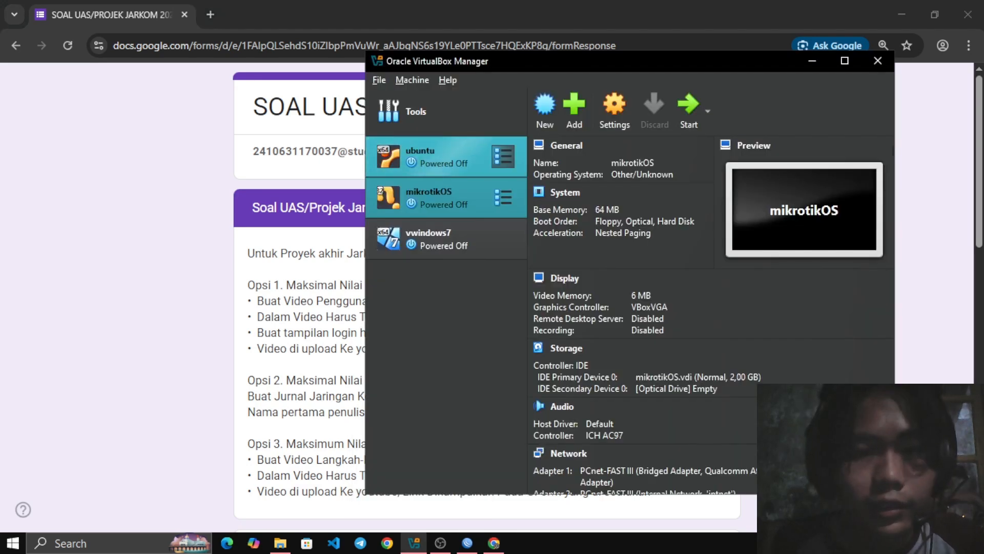
drag(590, 61, 407, 47)
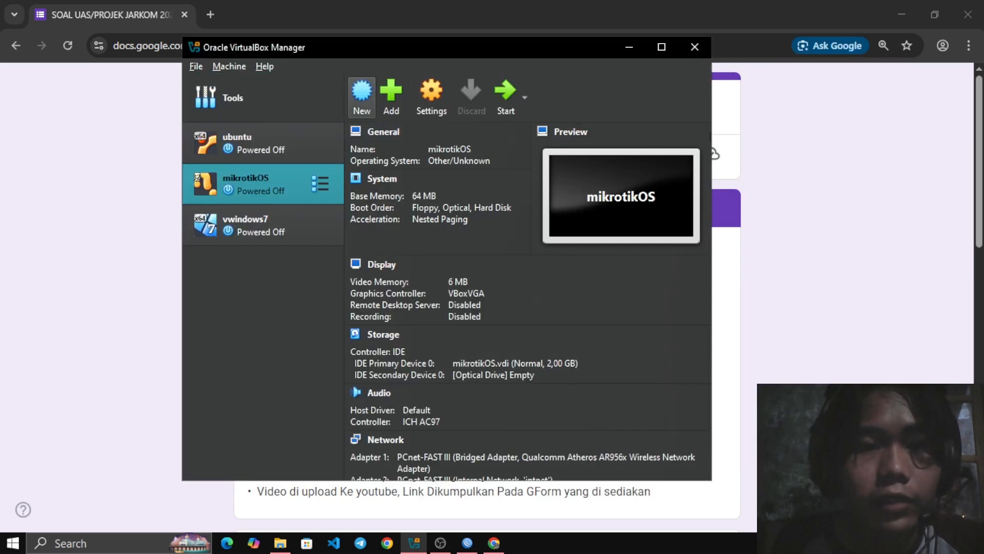
click(361, 95)
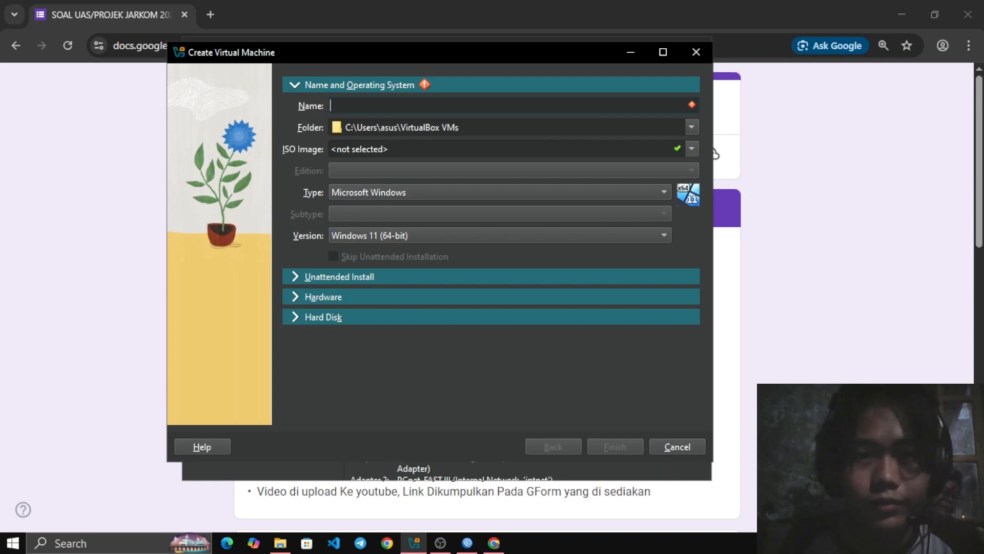
mouse_move(379, 52)
mouse_down()
mouse_move(399, 95)
mouse_move(388, 68)
mouse_up()
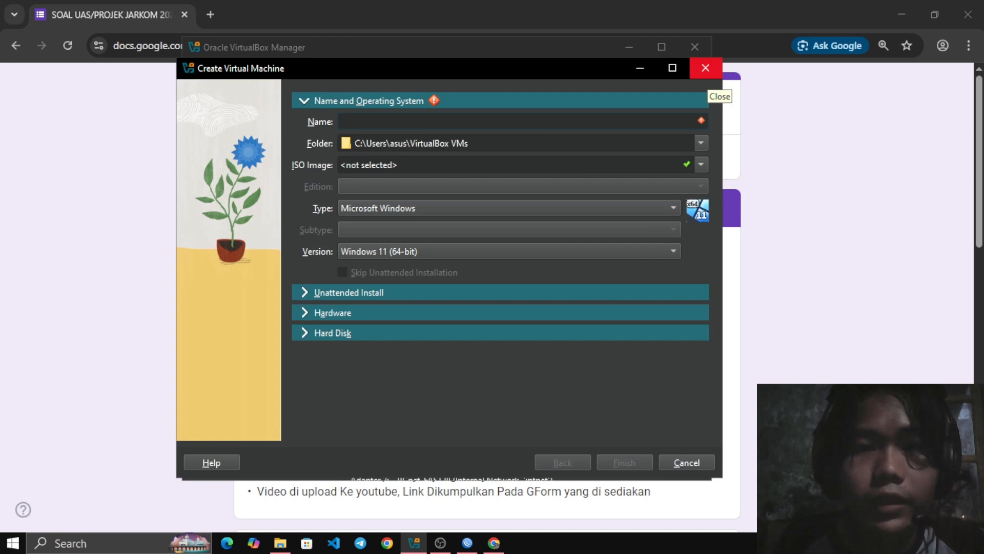
click(706, 69)
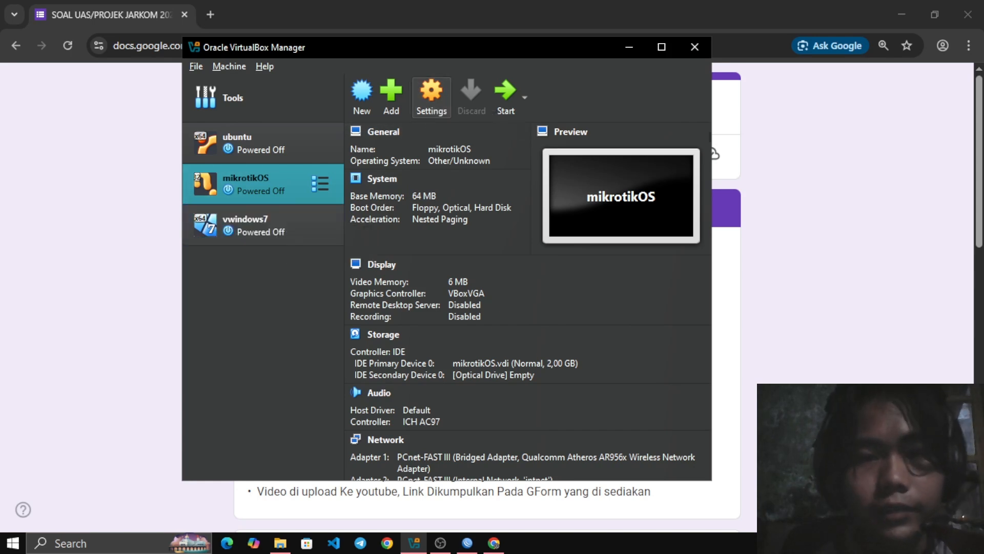
Open the mikrotikOS machine's settings and view the disk image choices for its empty optical drive
click(431, 94)
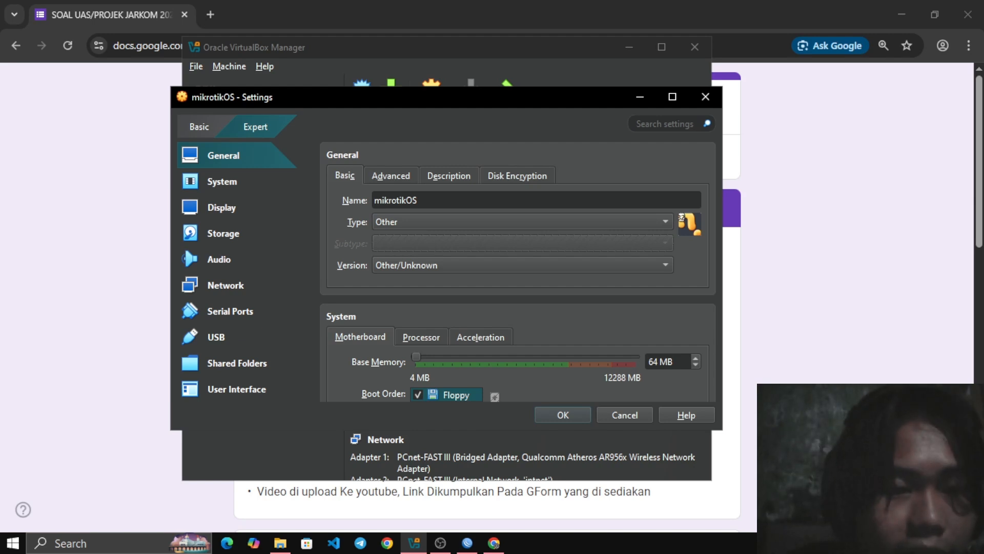
drag(431, 96, 437, 60)
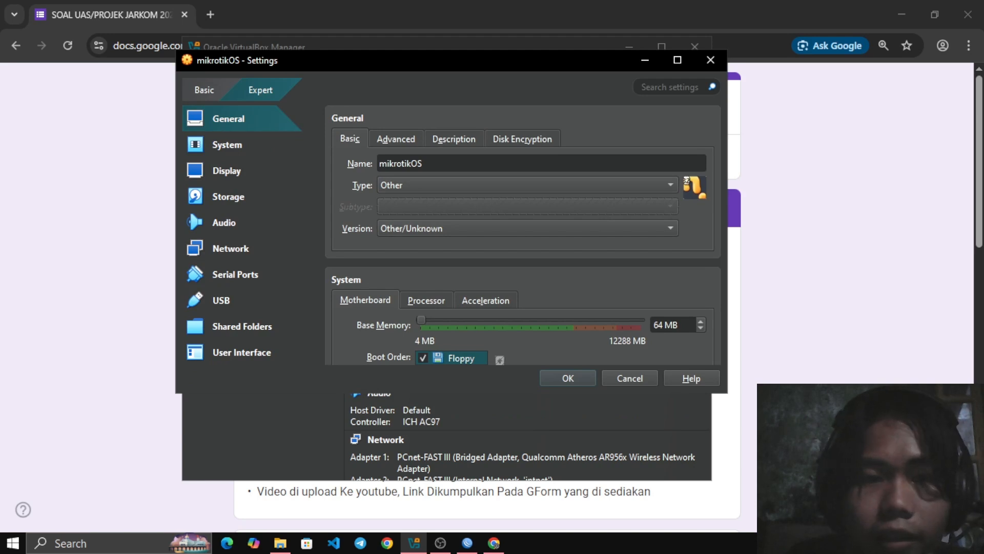
drag(190, 208, 207, 224)
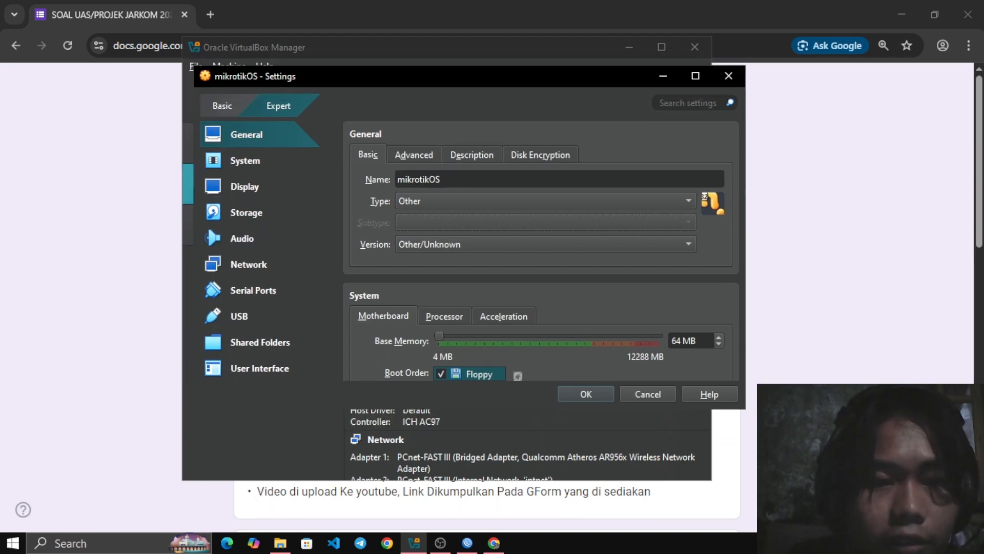
click(207, 224)
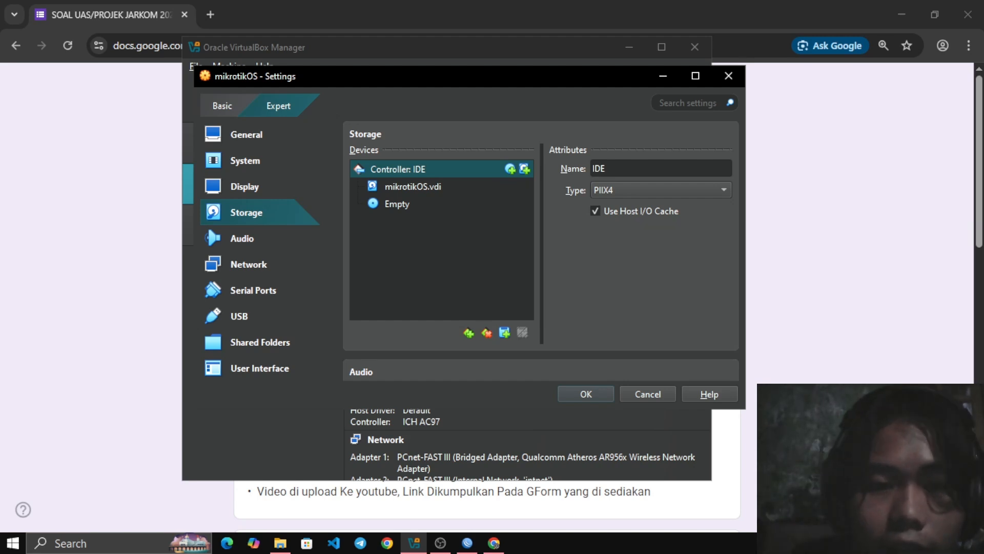
click(397, 204)
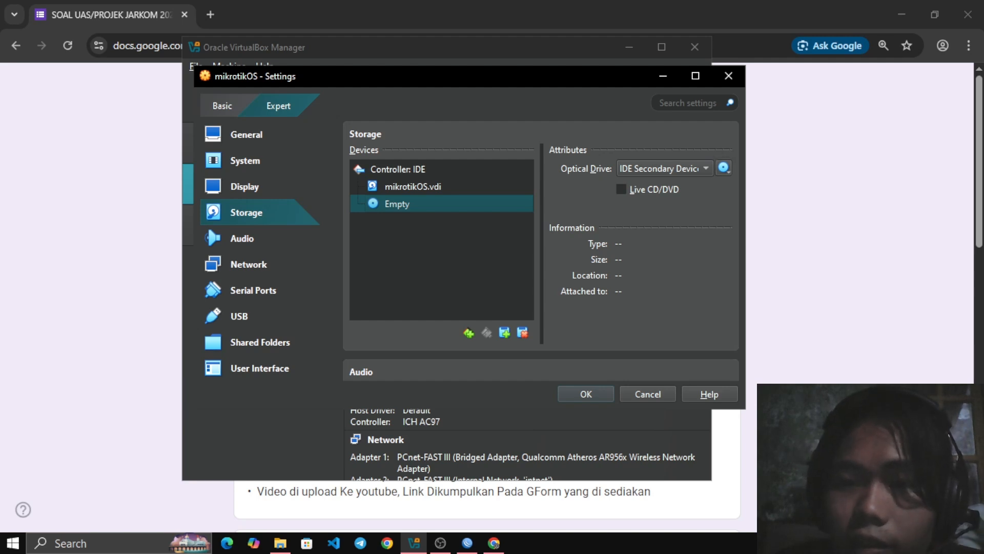
click(723, 168)
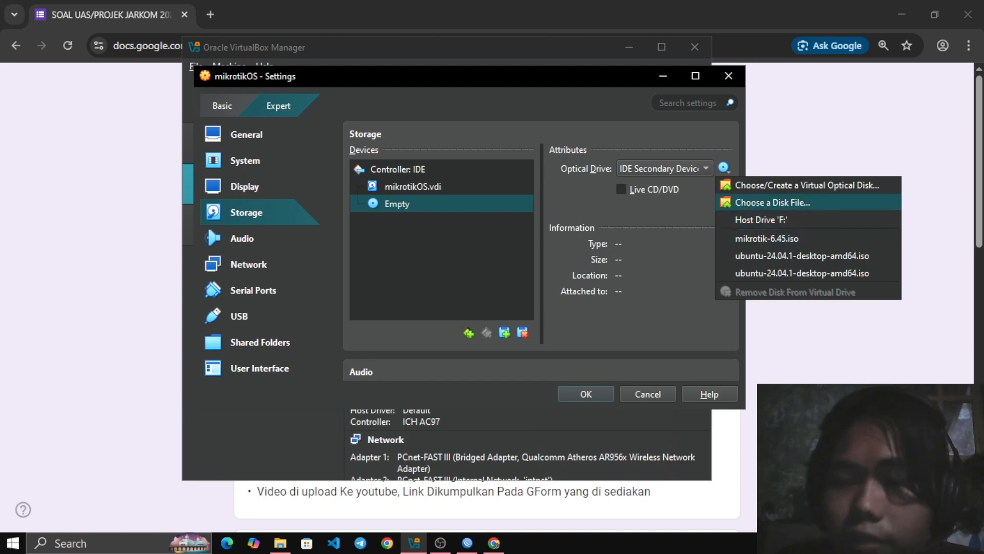
key(Escape)
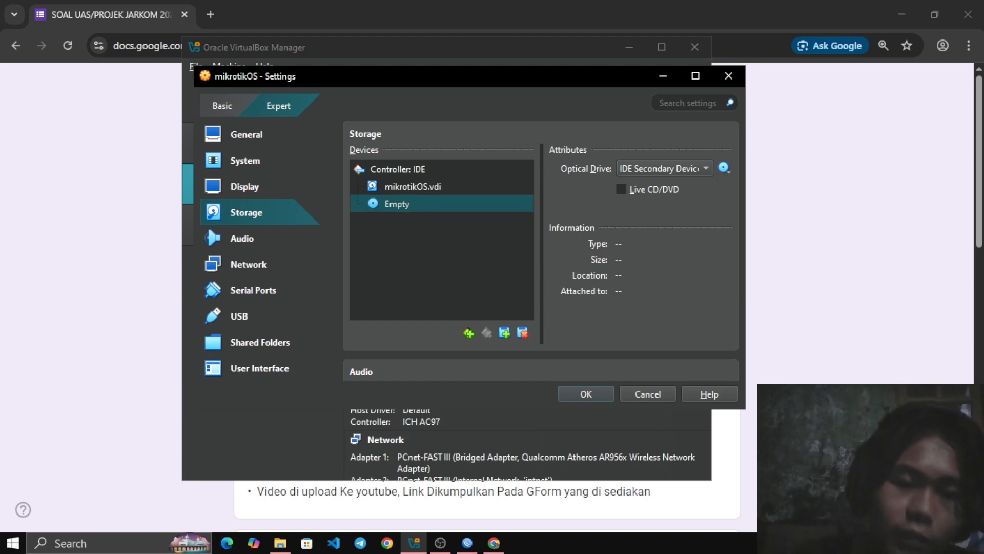
Try NAT as the attachment of network Adapter 1, and set it back to Bridged Adapter
click(248, 265)
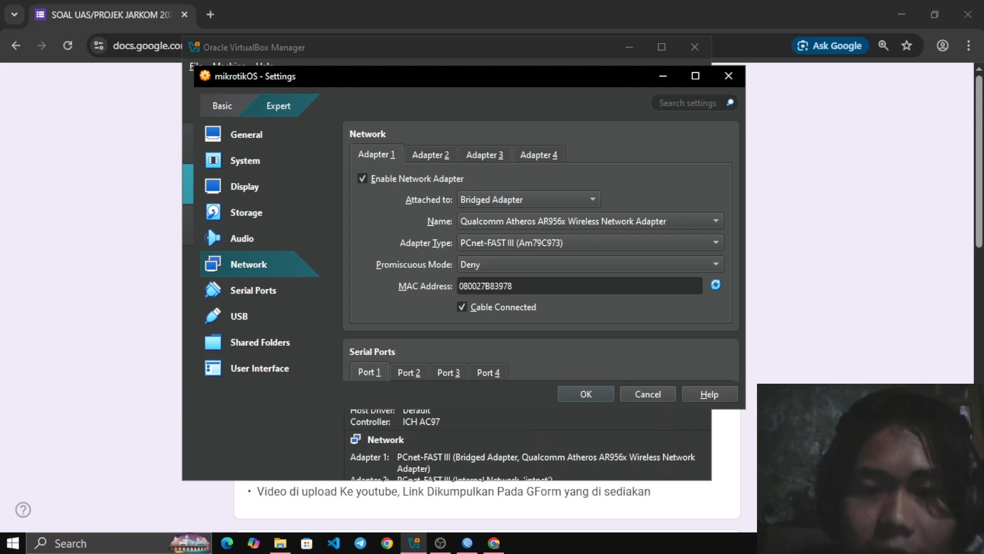
click(528, 200)
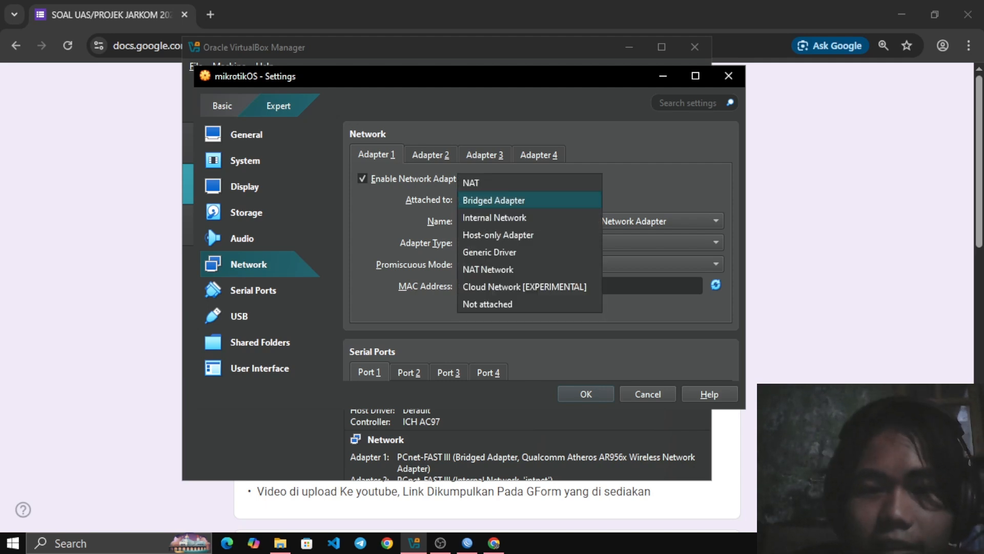
key(Up)
key(Down)
key(Up)
key(Return)
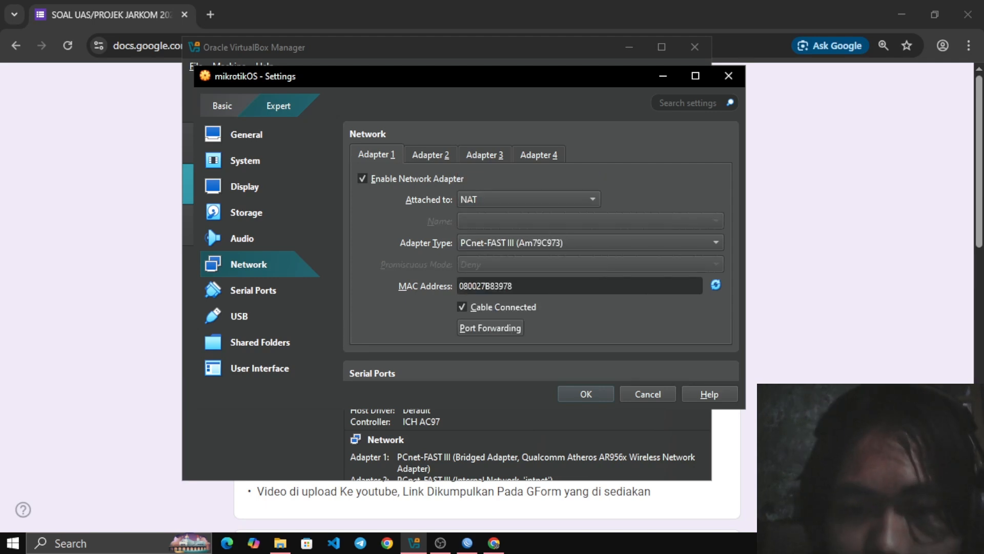
key(alt+Down)
key(Down)
key(Up)
key(Down)
key(Down)
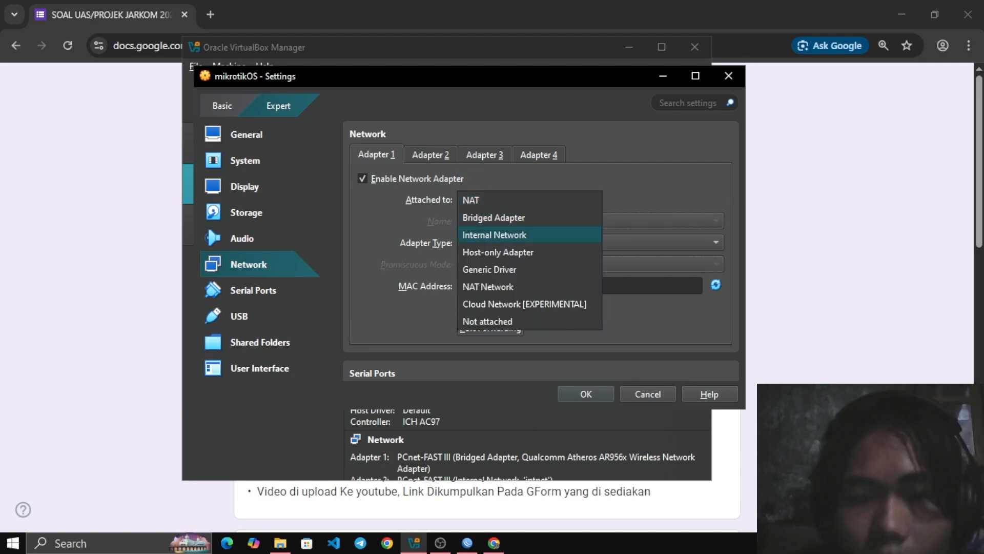
key(Up)
key(Return)
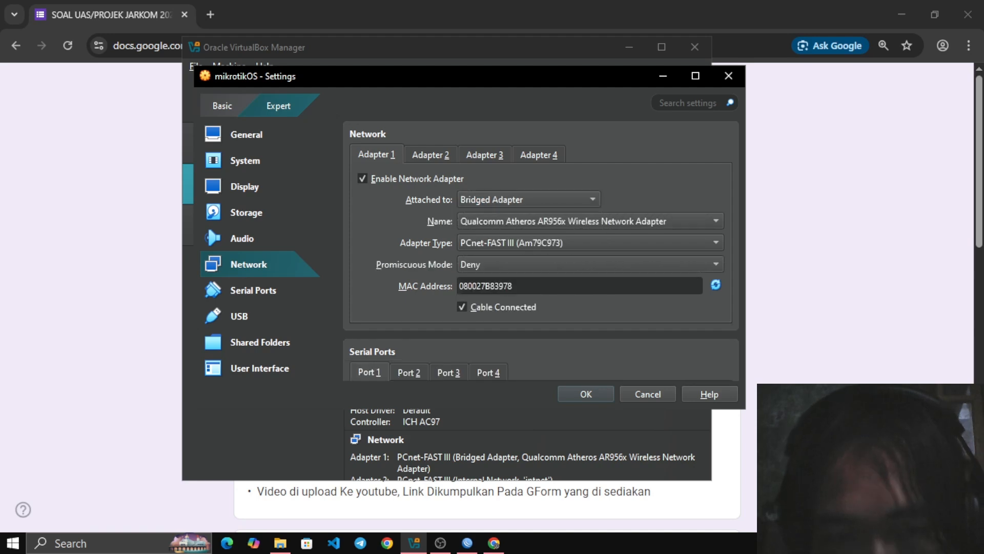
Choose Internal Network as the attachment of network Adapter 2, and close the machine settings without saving
click(430, 155)
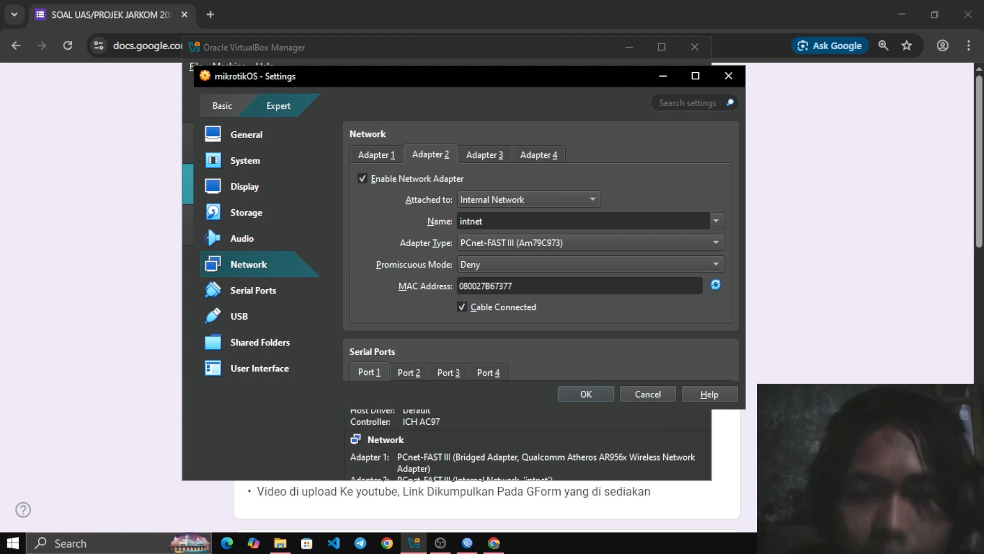
click(529, 200)
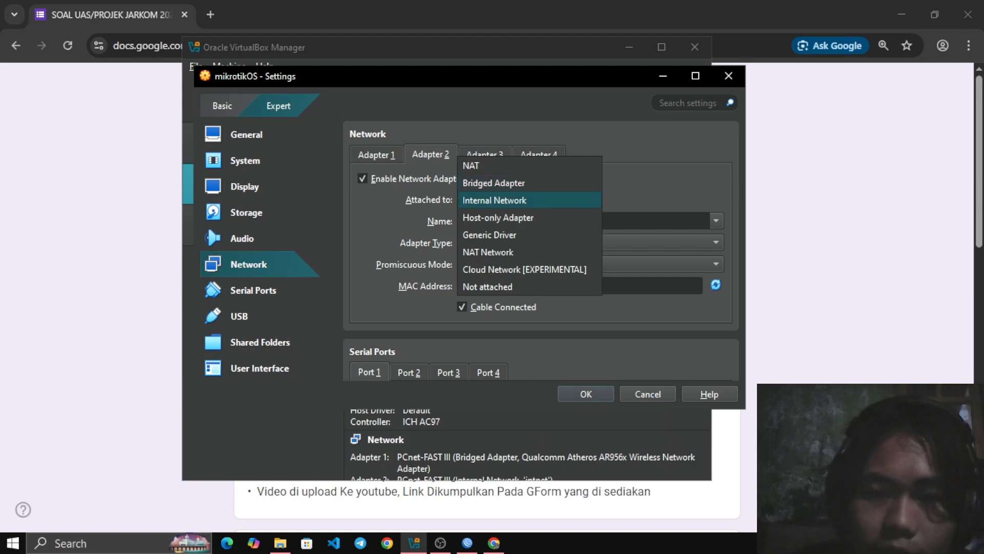
click(529, 200)
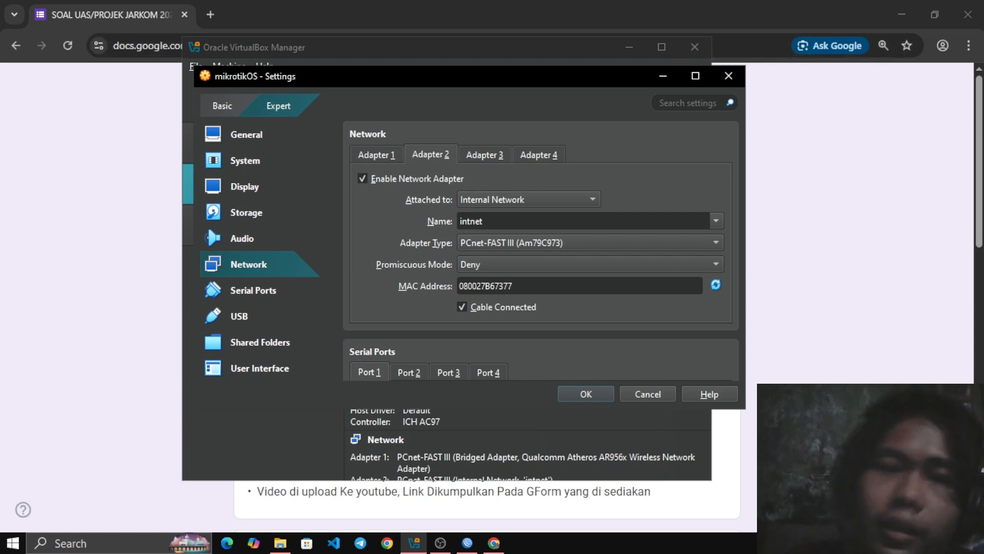
drag(564, 76, 734, 111)
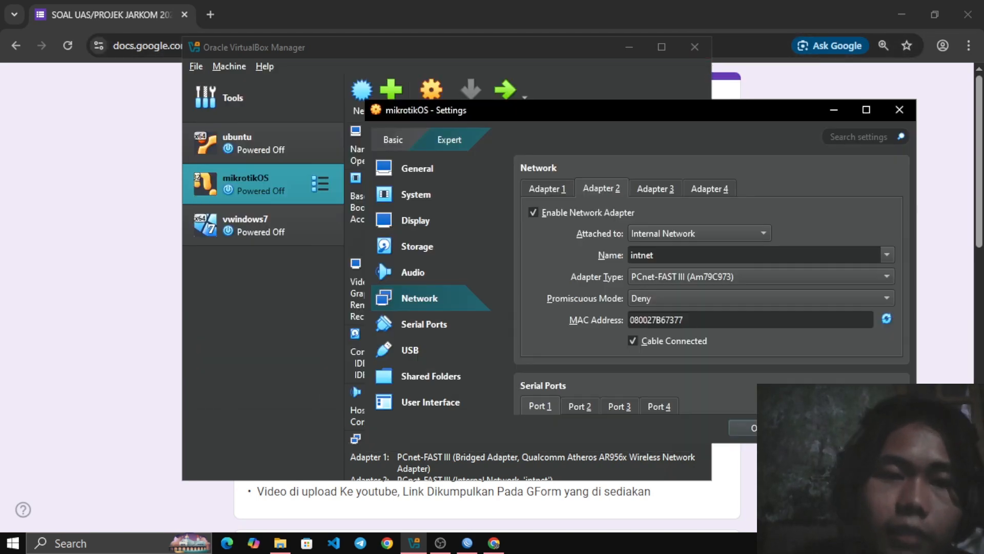
click(900, 110)
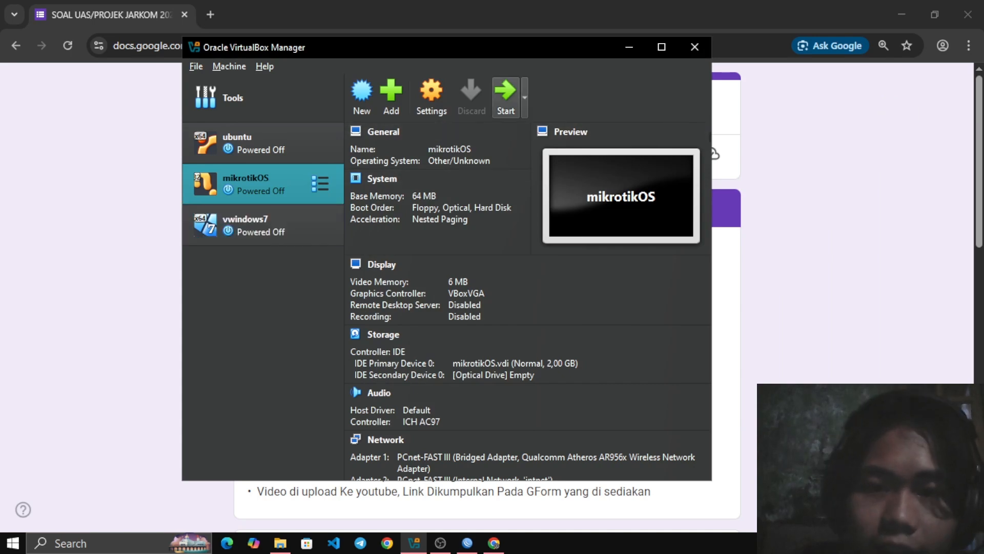
Start the mikrotikOS virtual machine and power it off during boot
click(505, 97)
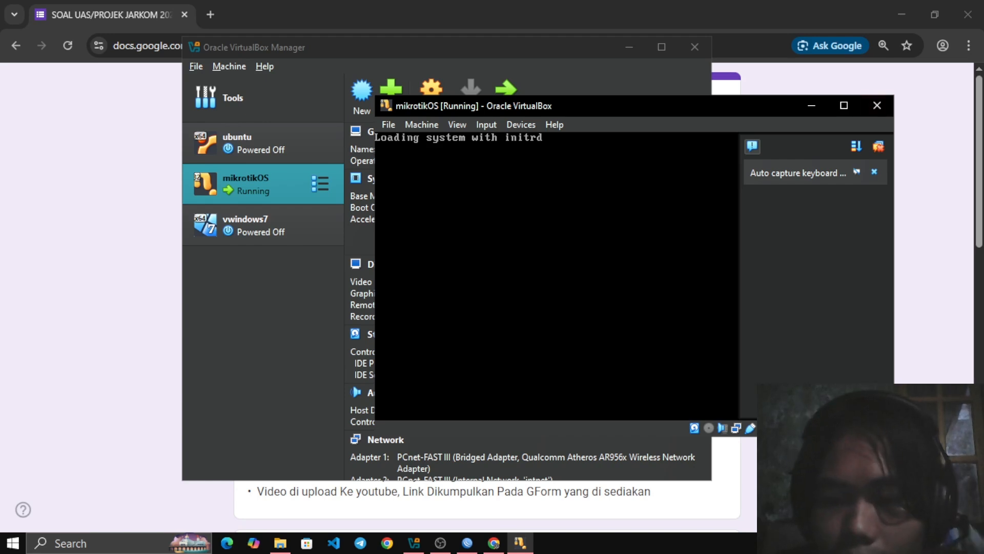
click(877, 105)
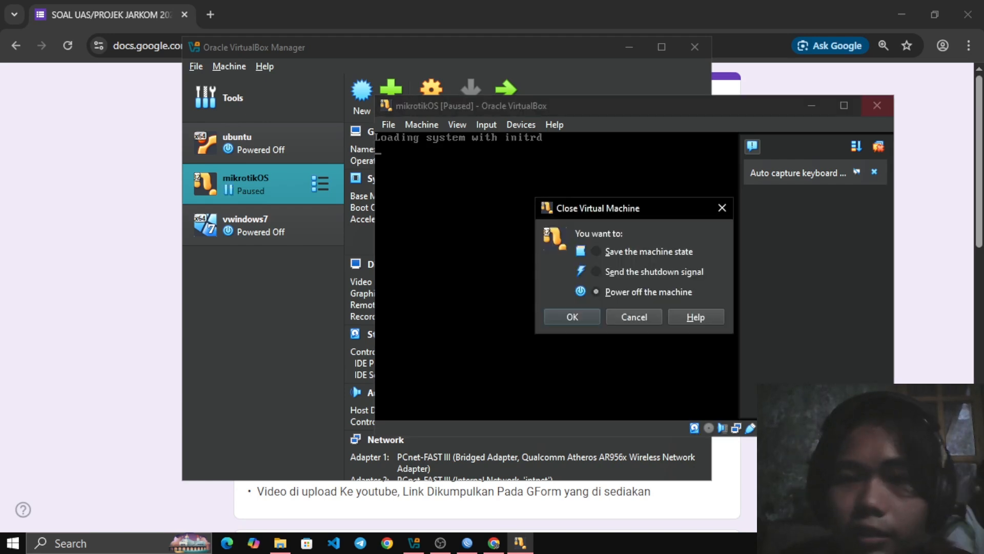
key(Return)
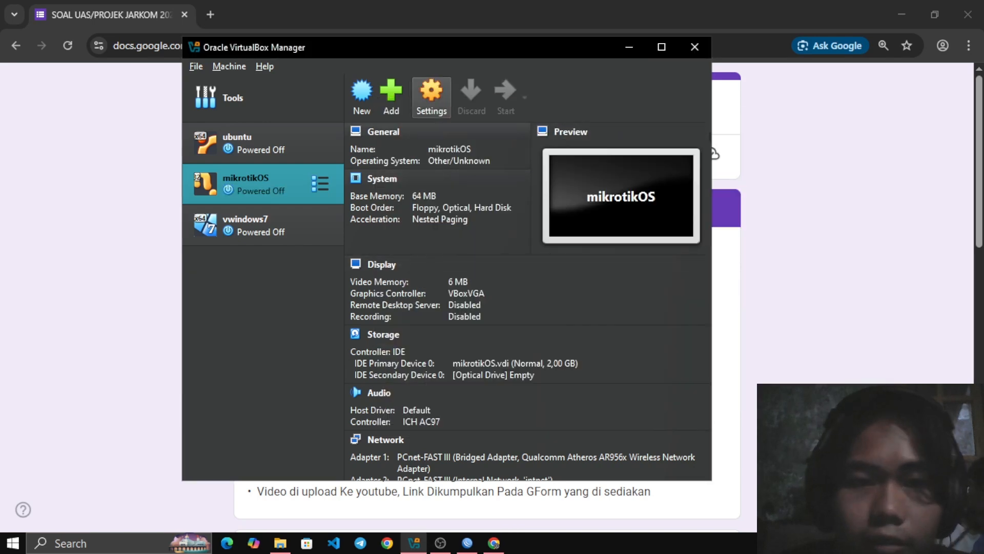
Load mikrotik-6.45.iso into the mikrotikOS machine's empty optical drive, check network Adapter 1 and save the settings
click(431, 95)
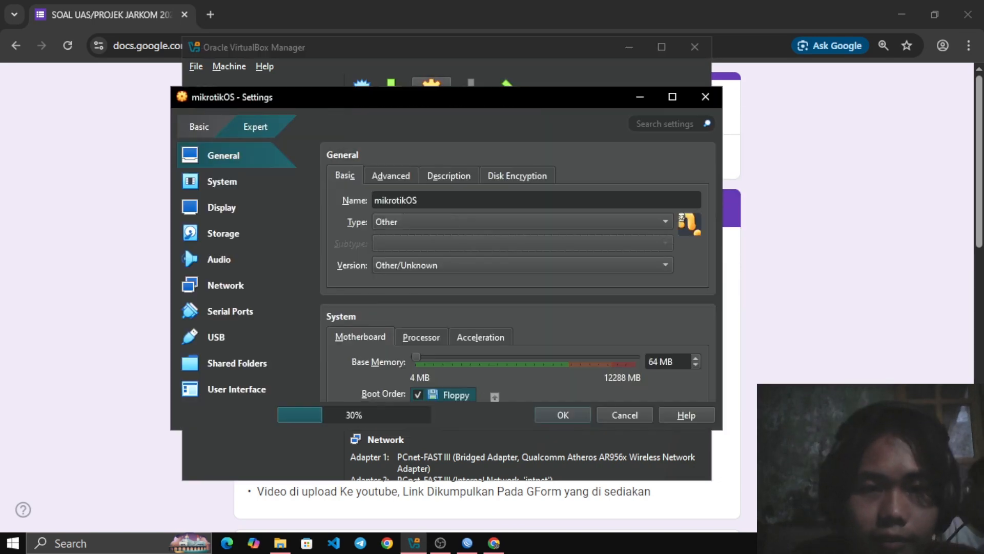
click(222, 208)
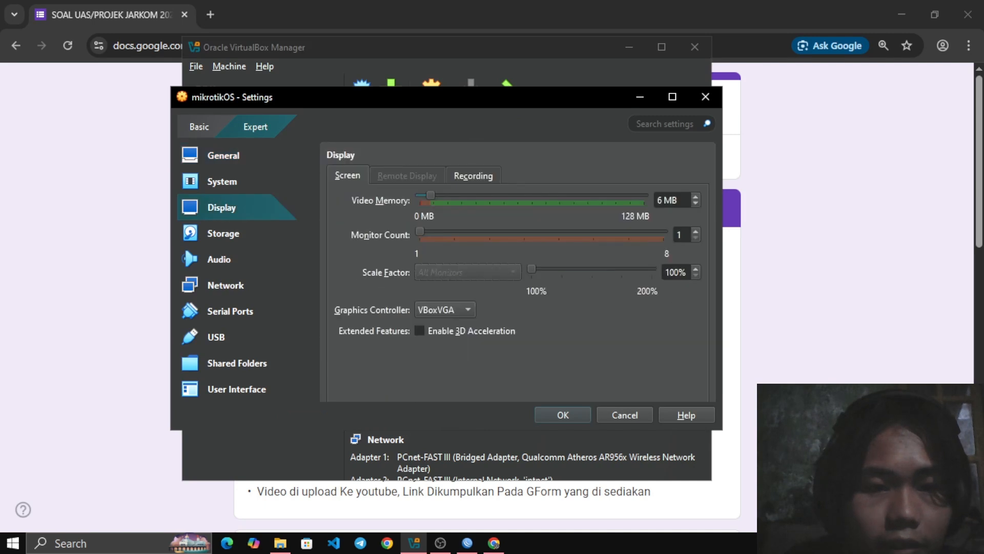
click(223, 234)
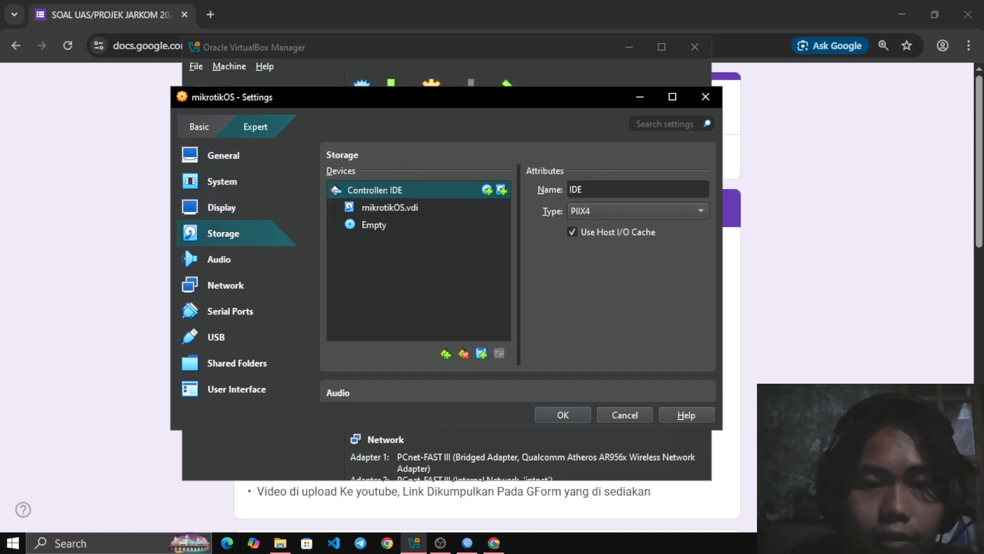
click(374, 224)
click(701, 189)
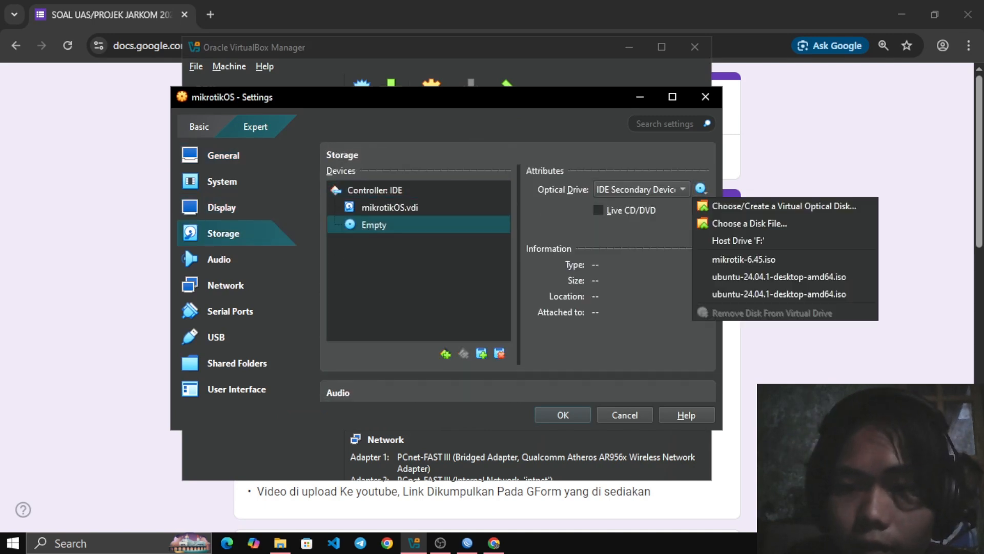
click(728, 259)
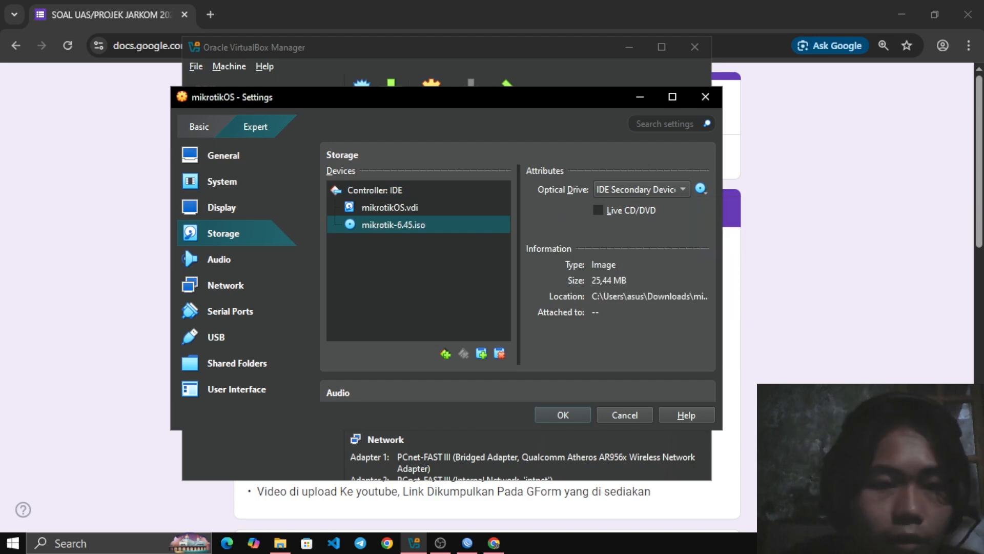
click(225, 285)
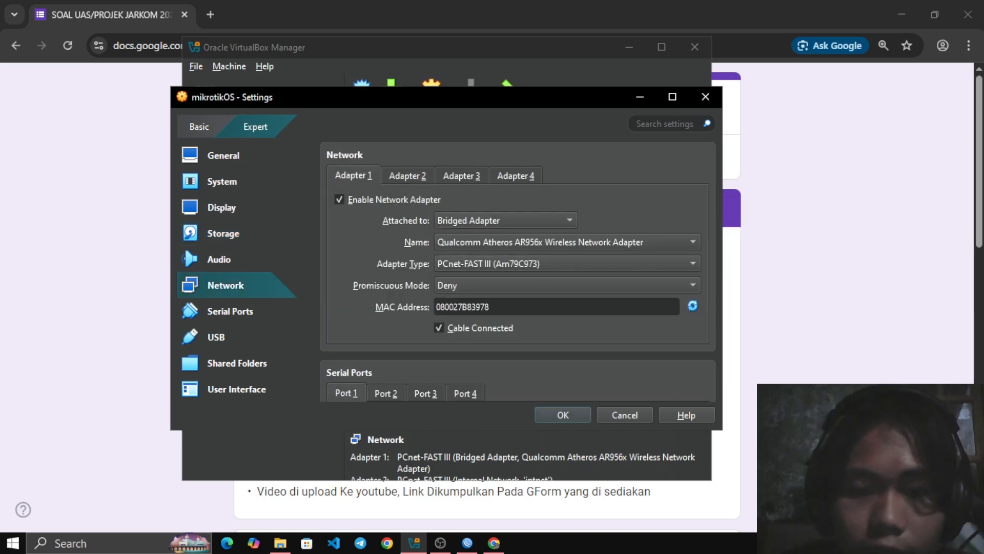
key(Return)
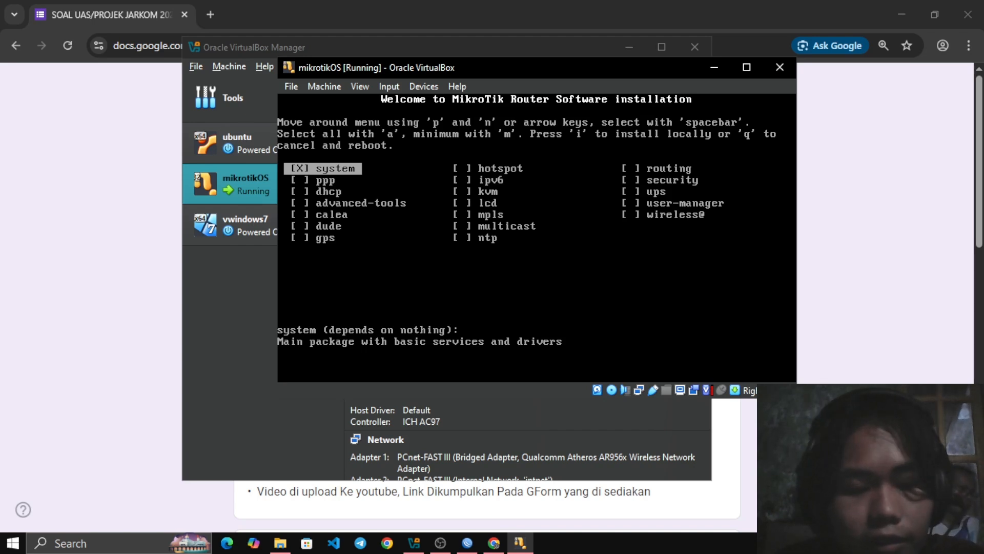
Select all packages and install RouterOS locally, without keeping the old configuration and accepting the disk erase
key(a)
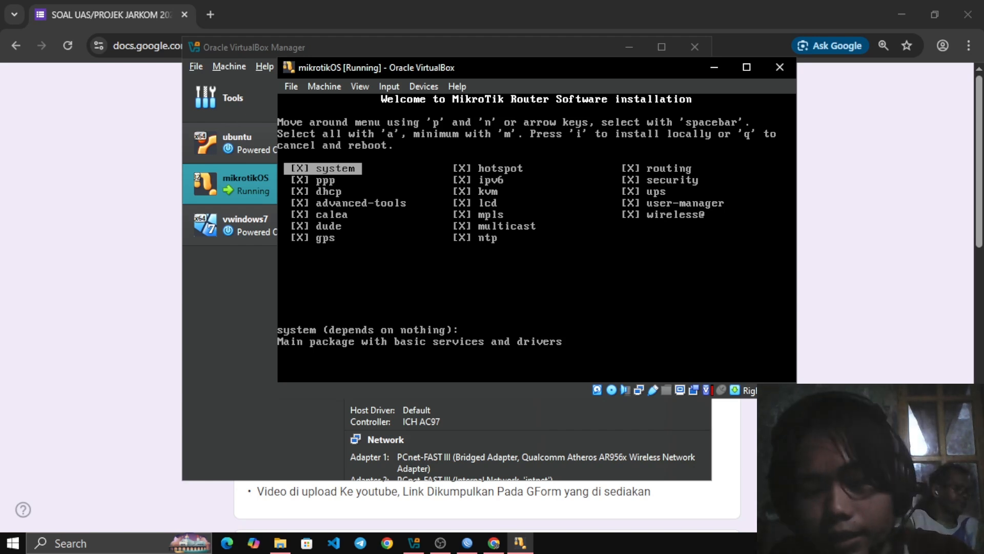
key(i)
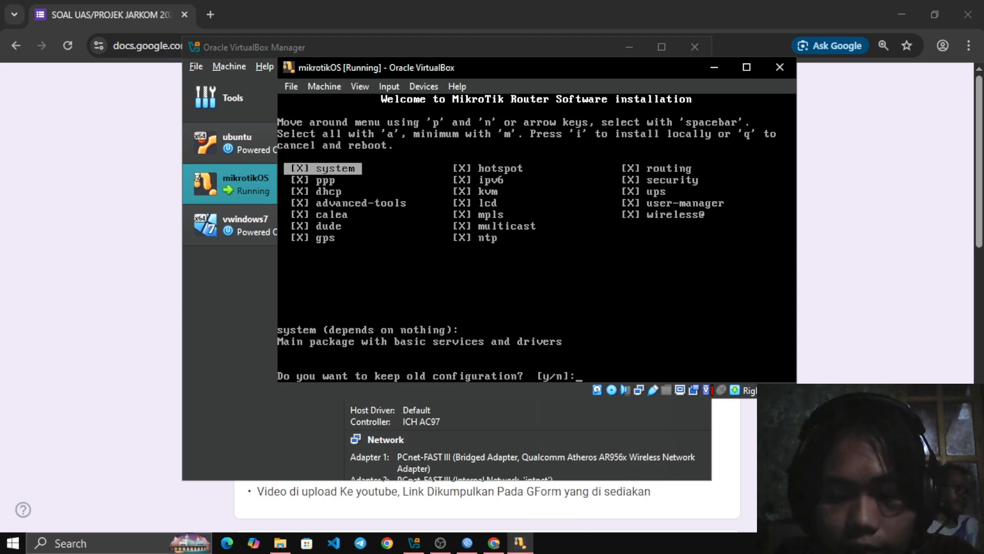
text(n]:)
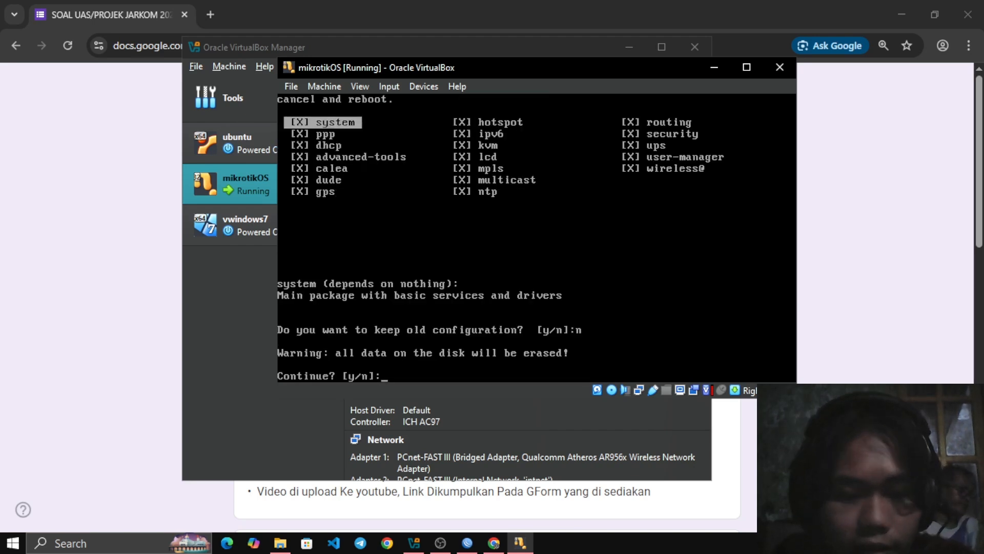
text(y)
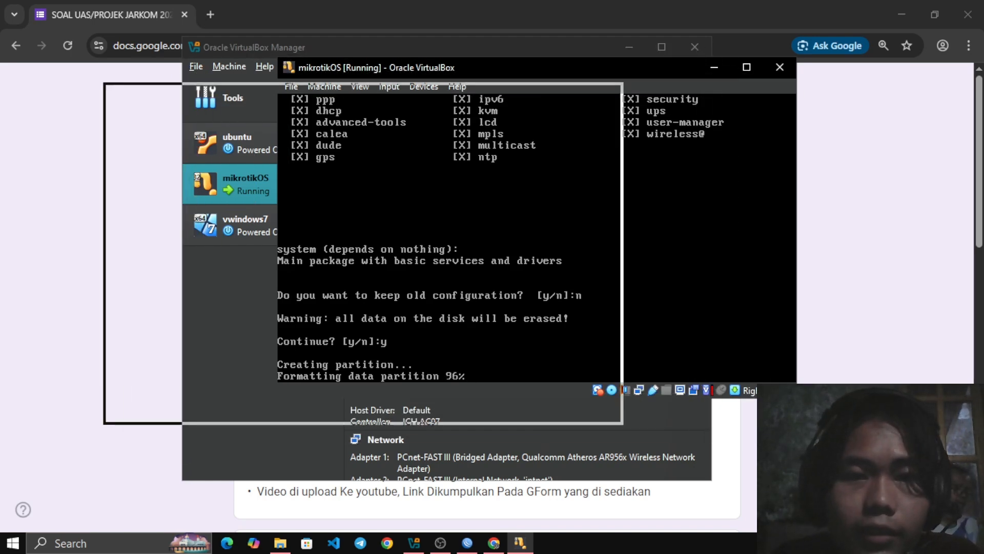
mouse_move(459, 116)
mouse_down()
mouse_move(446, 75)
mouse_move(493, 84)
mouse_up()
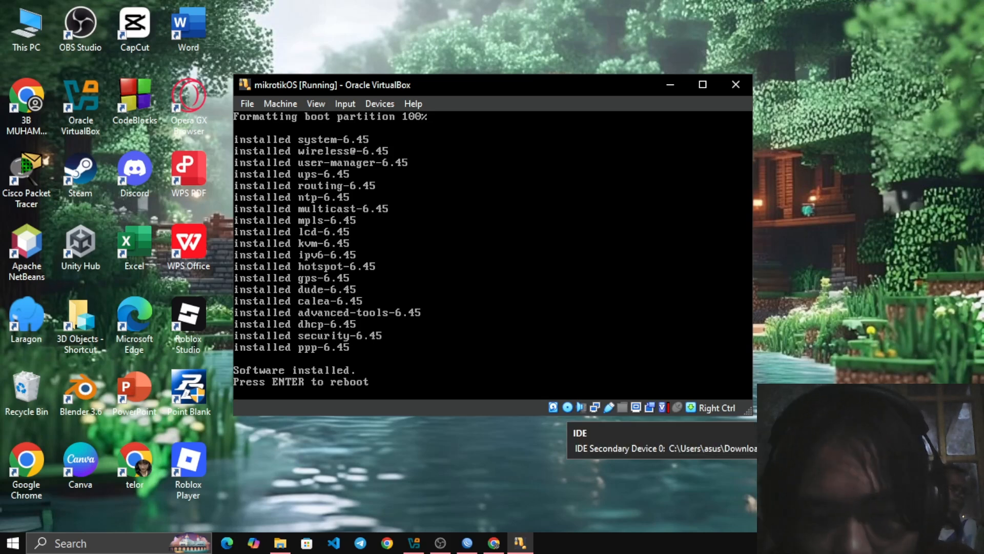
Eject mikrotik-6.45.iso from the optical drive with a forced unmount, and reboot the virtual machine
click(567, 408)
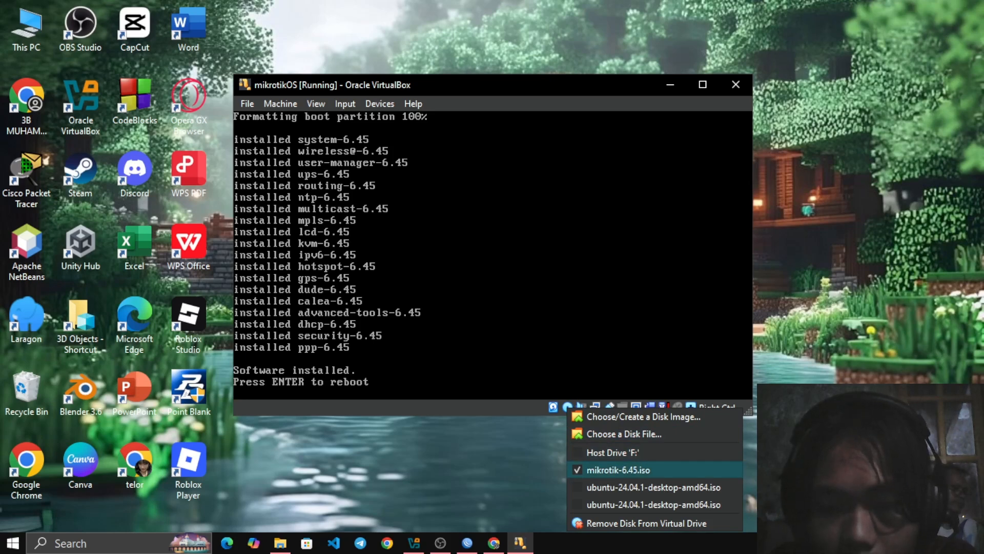
key(Escape)
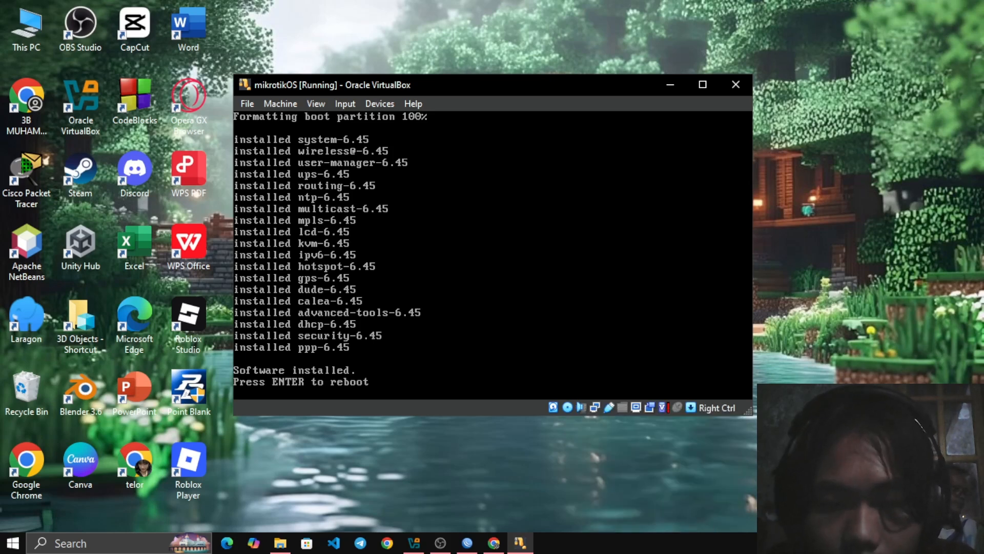
click(380, 103)
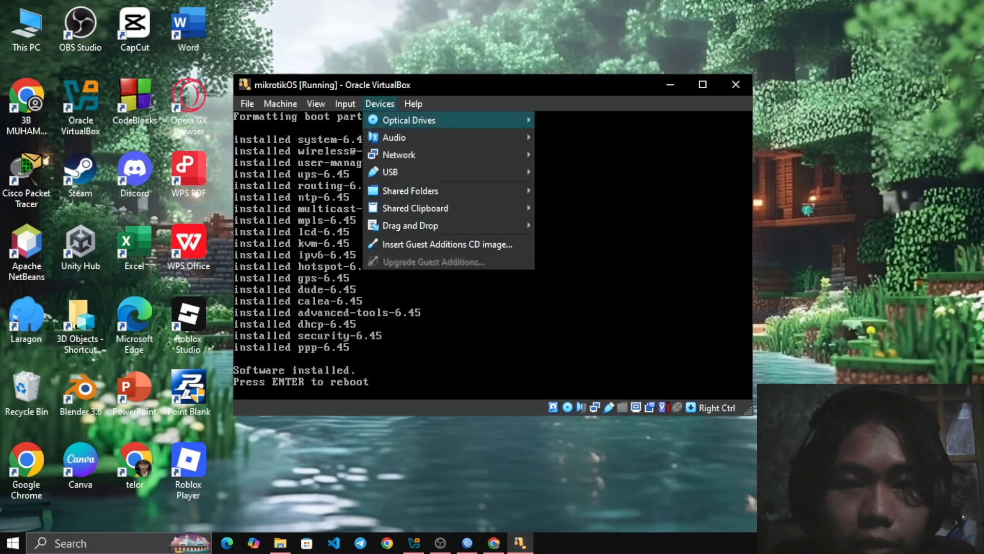
mouse_move(409, 121)
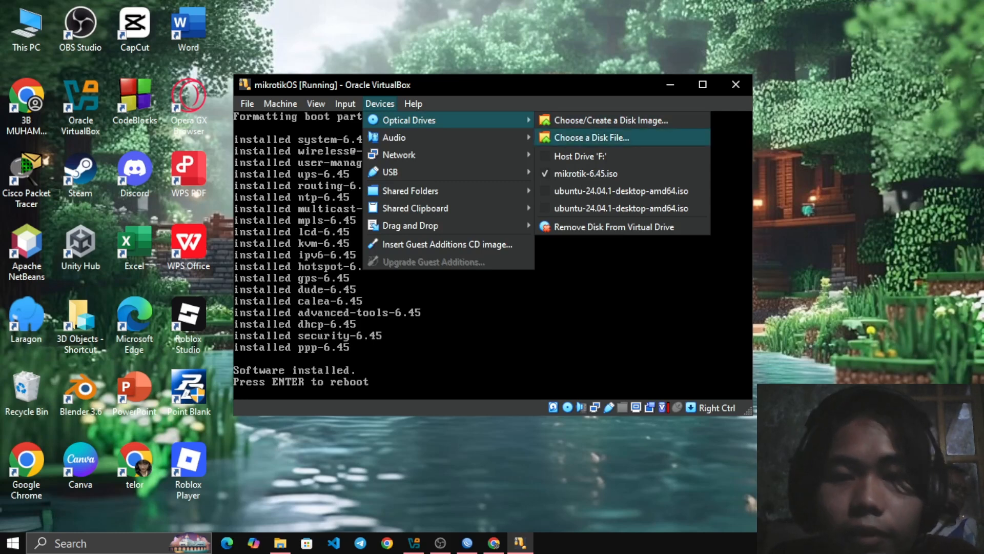
click(586, 173)
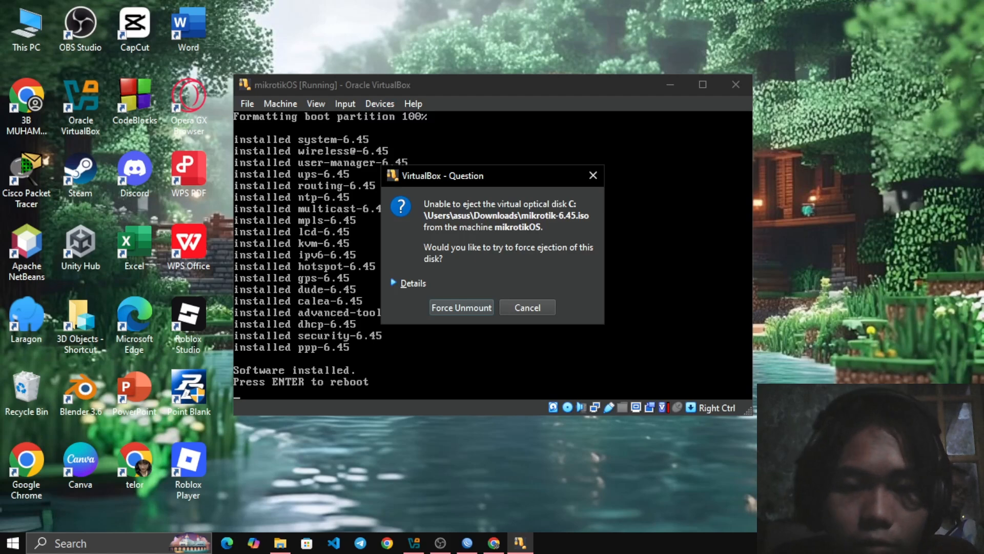
key(Return)
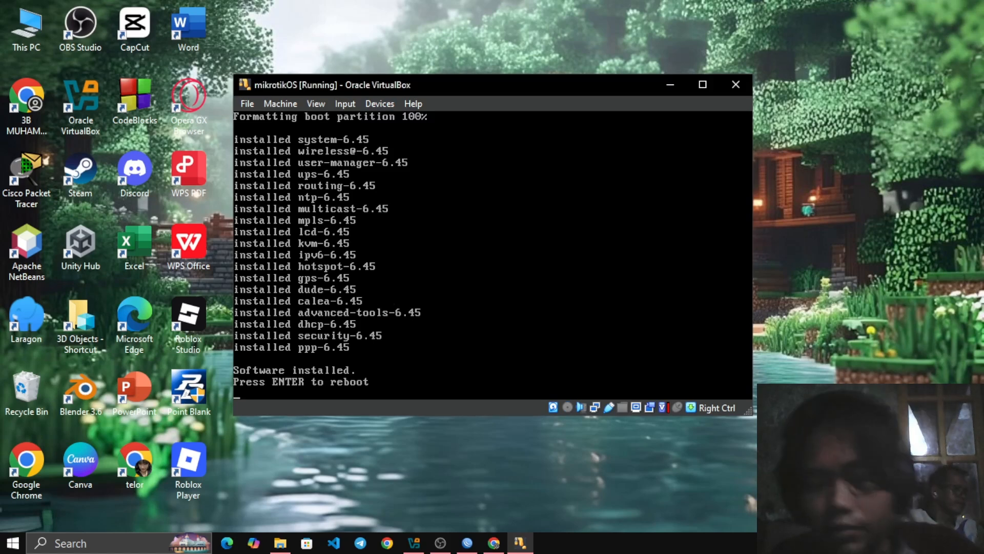
key(Return)
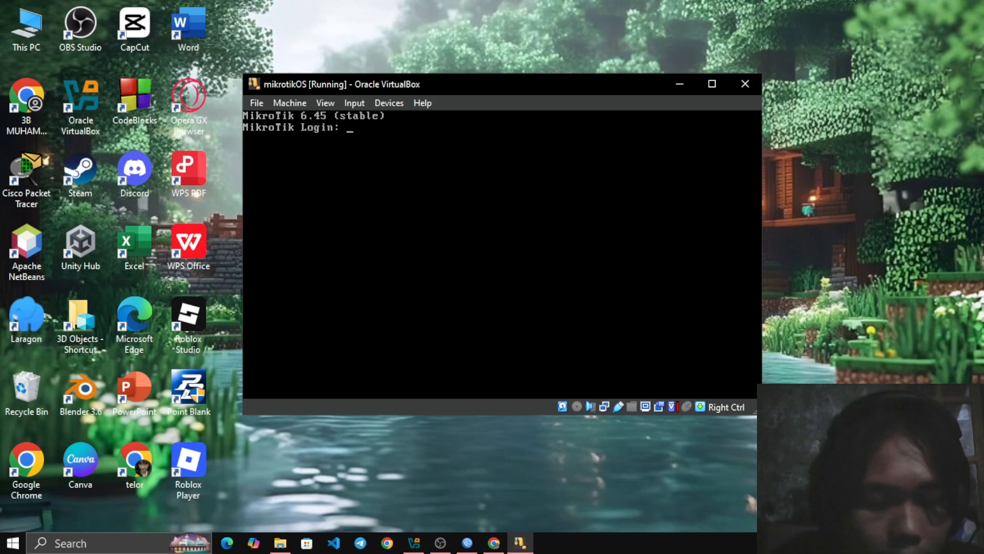
Log in to RouterOS as admin with a blank password, decline viewing the software license and continue to the command prompt
text(admin)
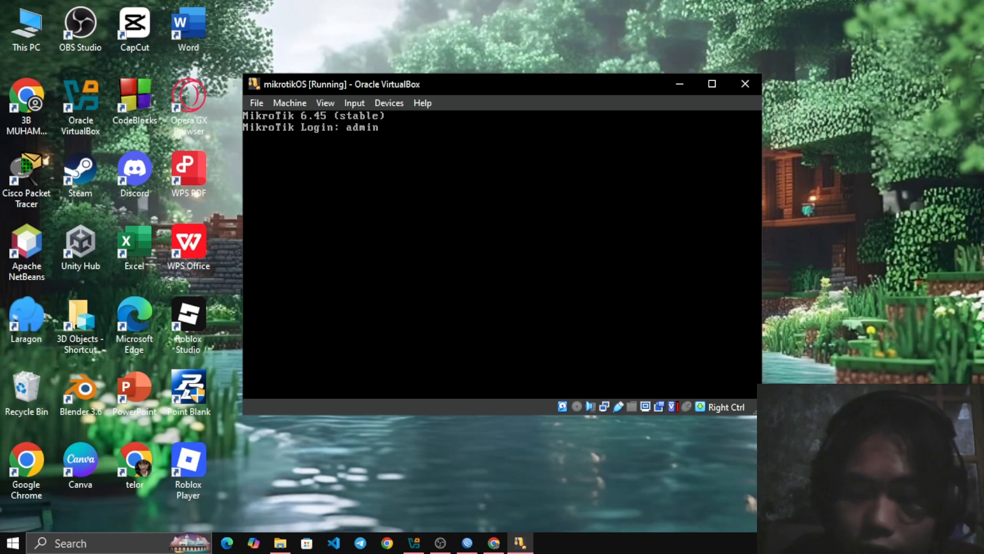
key(Return)
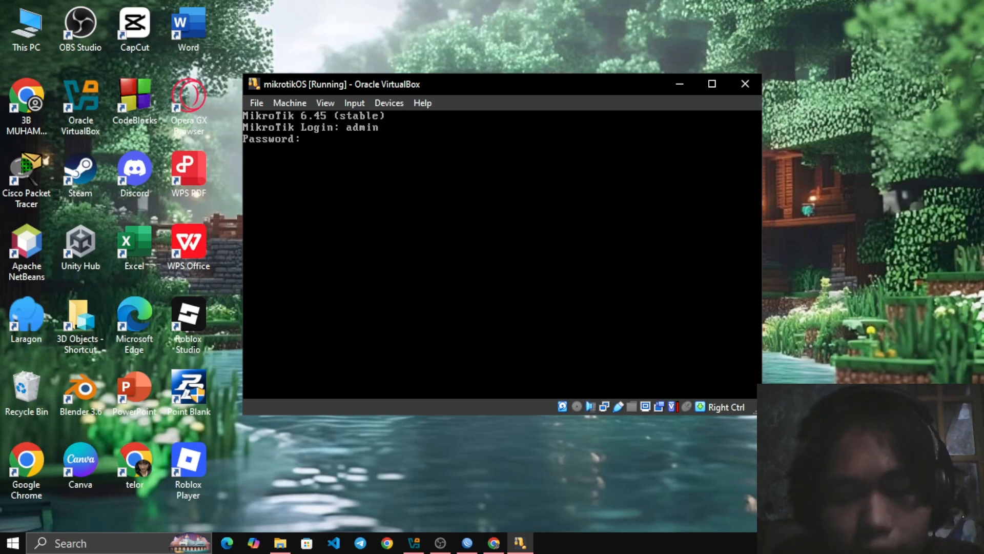
key(Return)
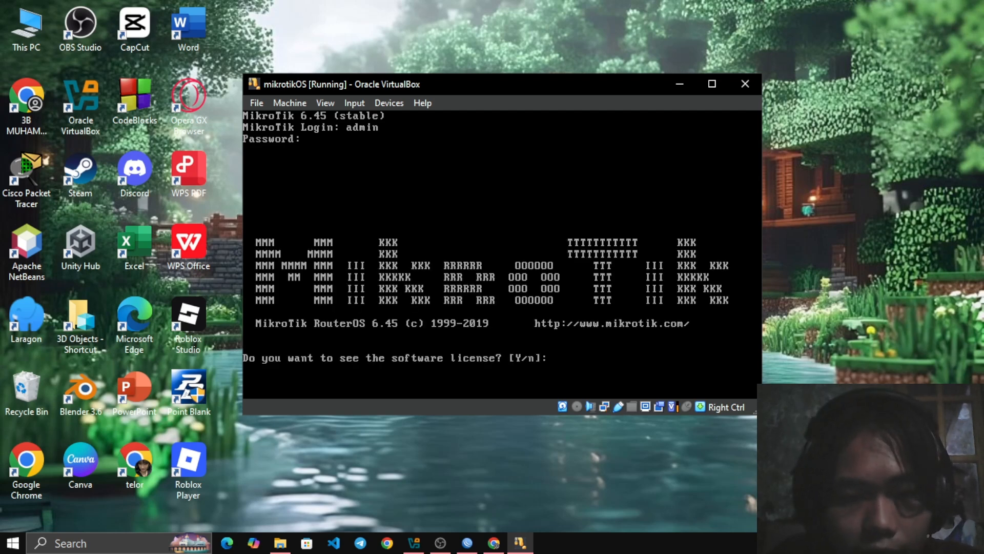
text(n)
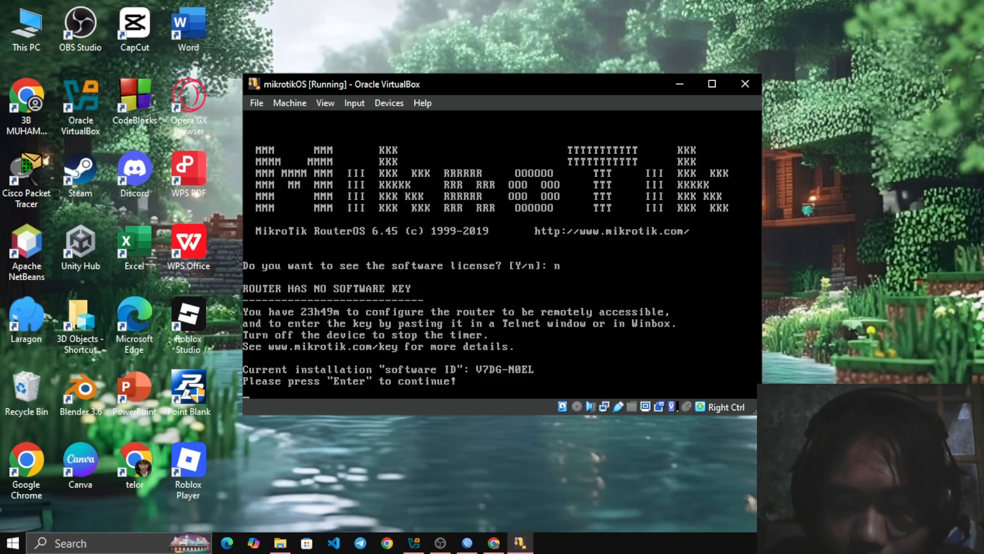
key(Return)
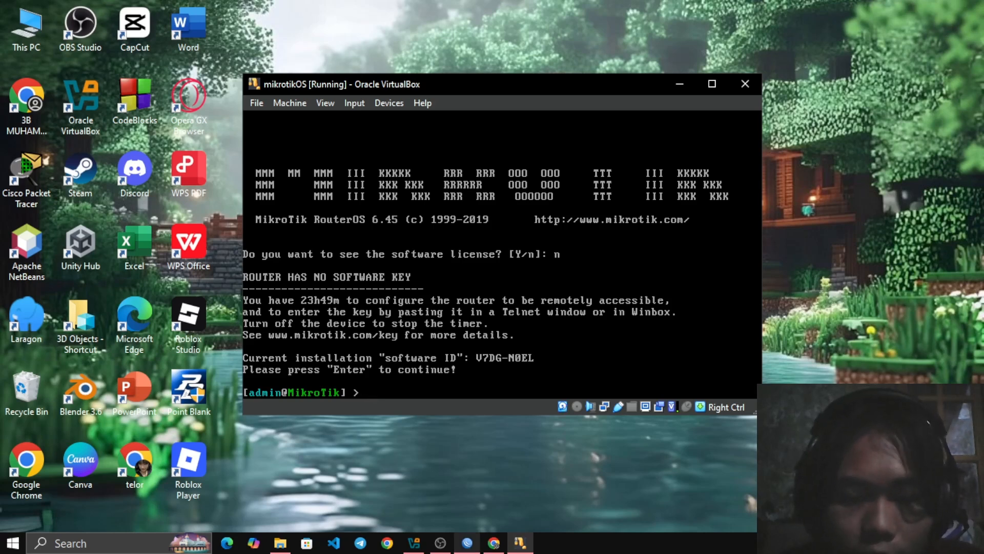
Switch to WinBox, refresh the neighbor list, connect to the MikroTik router by its MAC address and dismiss the license notice
click(467, 543)
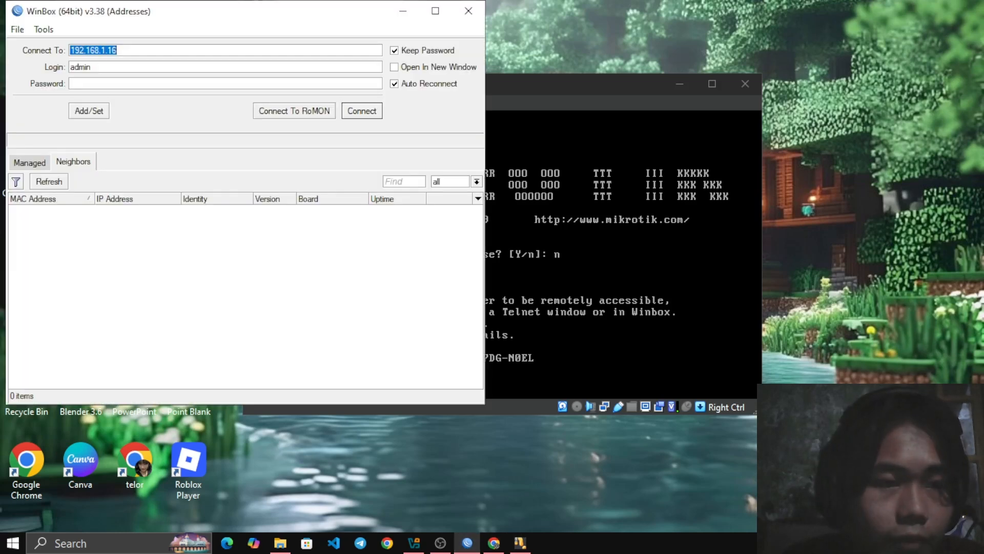
click(49, 182)
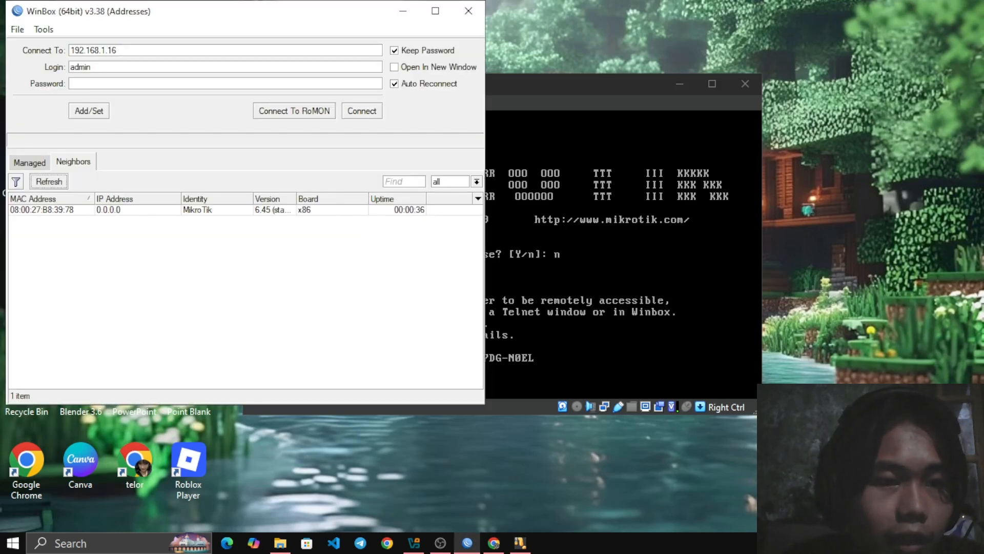
click(42, 210)
key(Return)
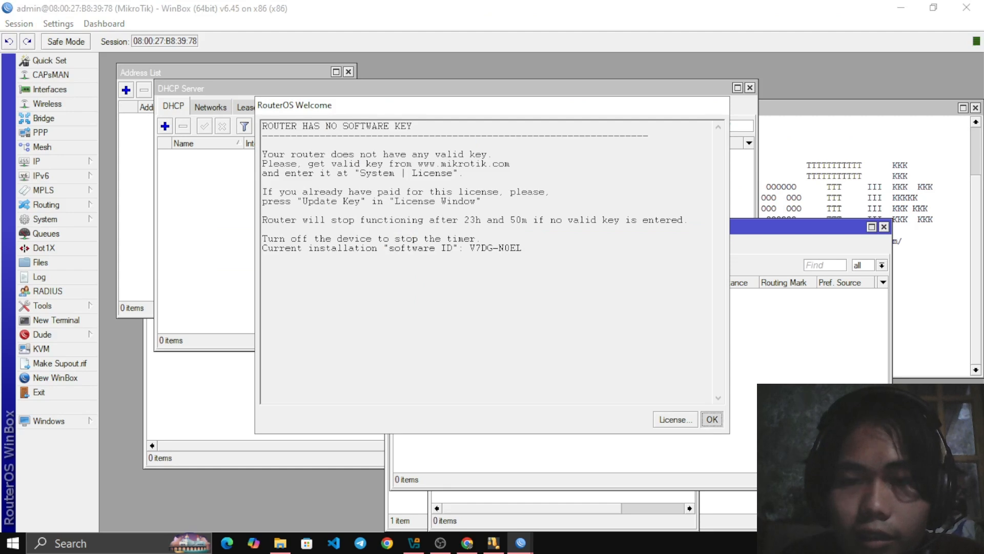
key(Return)
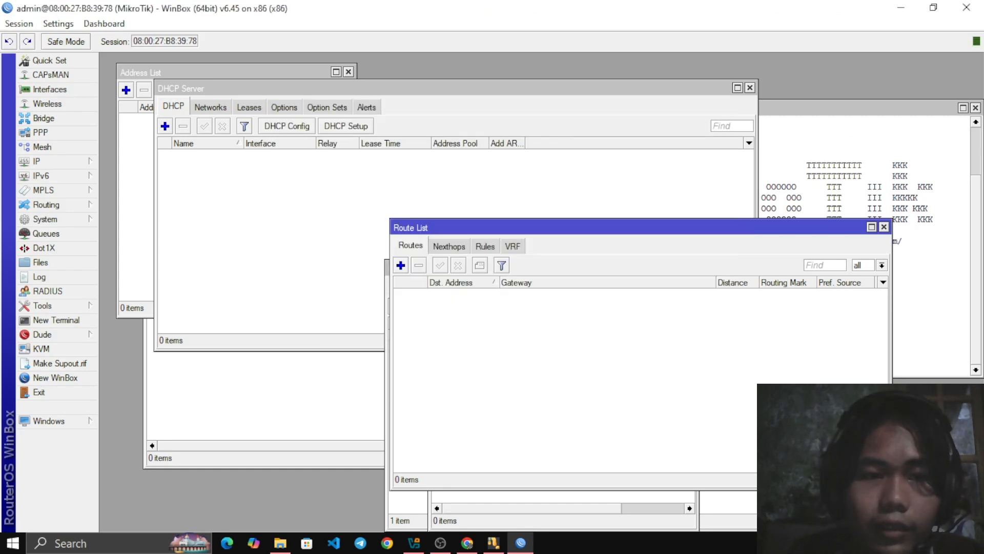
Add a DHCP client on interface ether1 with Use Peer DNS, Use Peer NTP and Add Default Route set to yes
drag(512, 227, 468, 111)
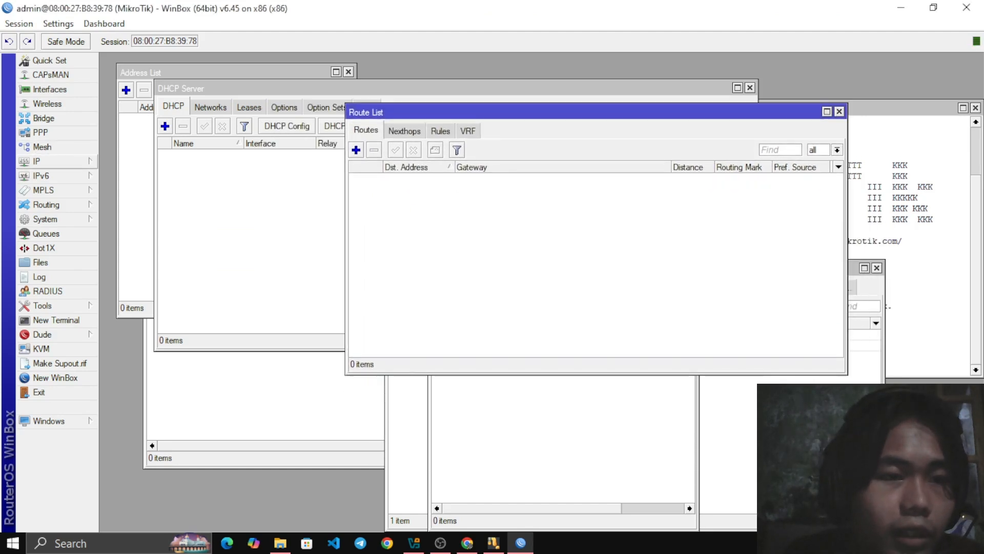
click(46, 161)
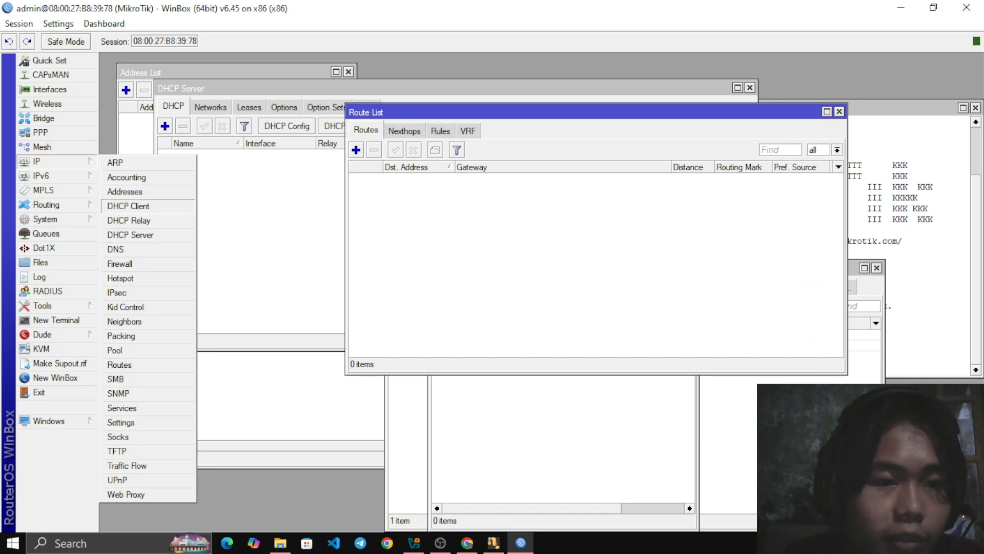
click(129, 205)
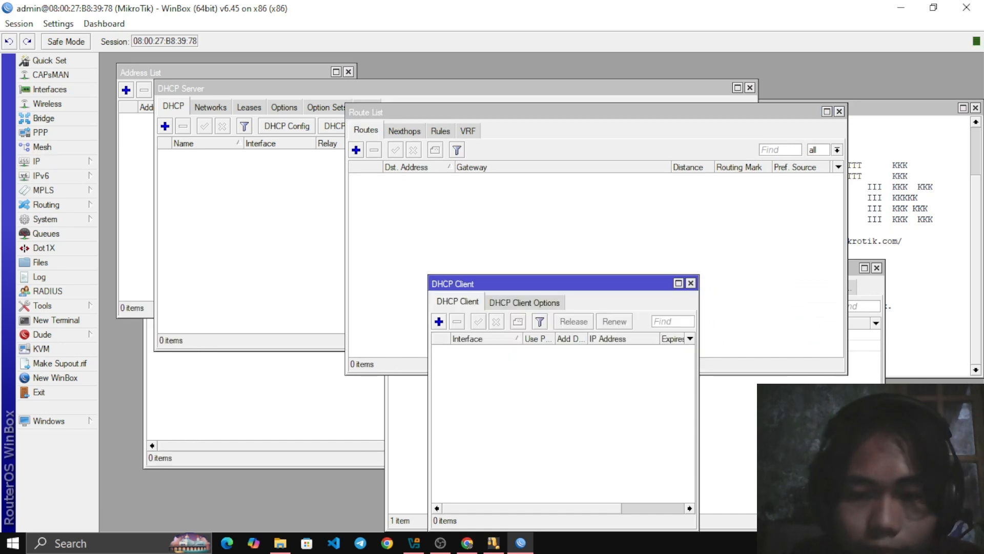
drag(462, 282, 326, 93)
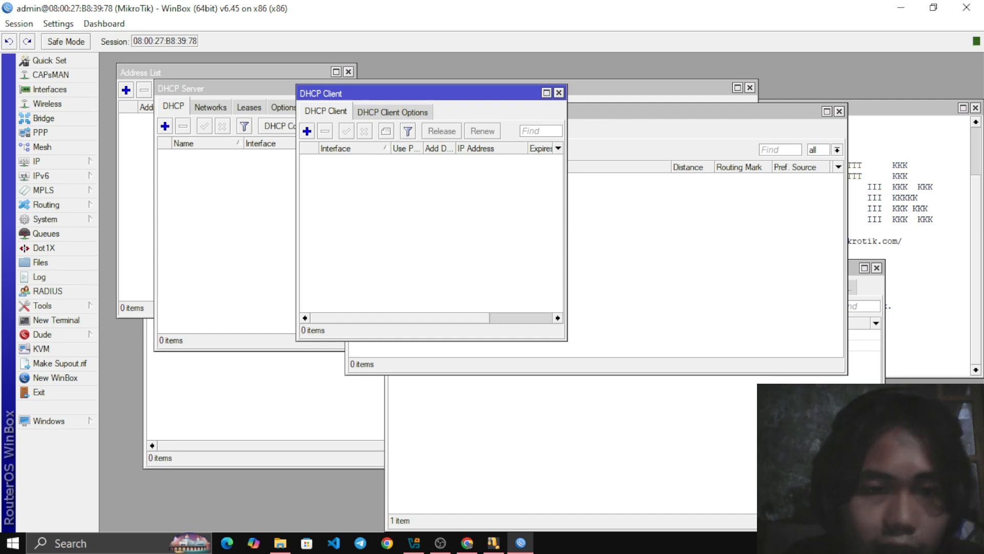
drag(326, 93, 398, 84)
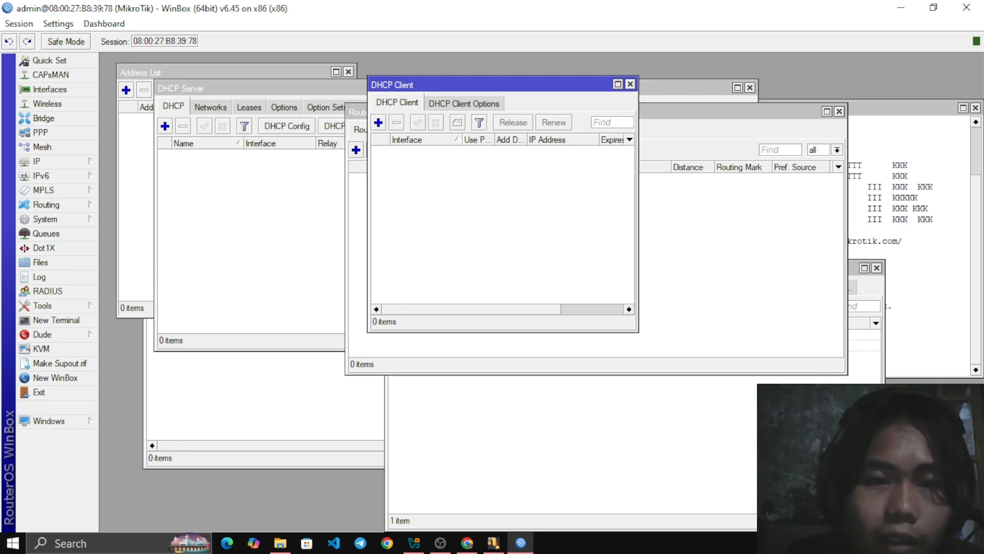
click(378, 123)
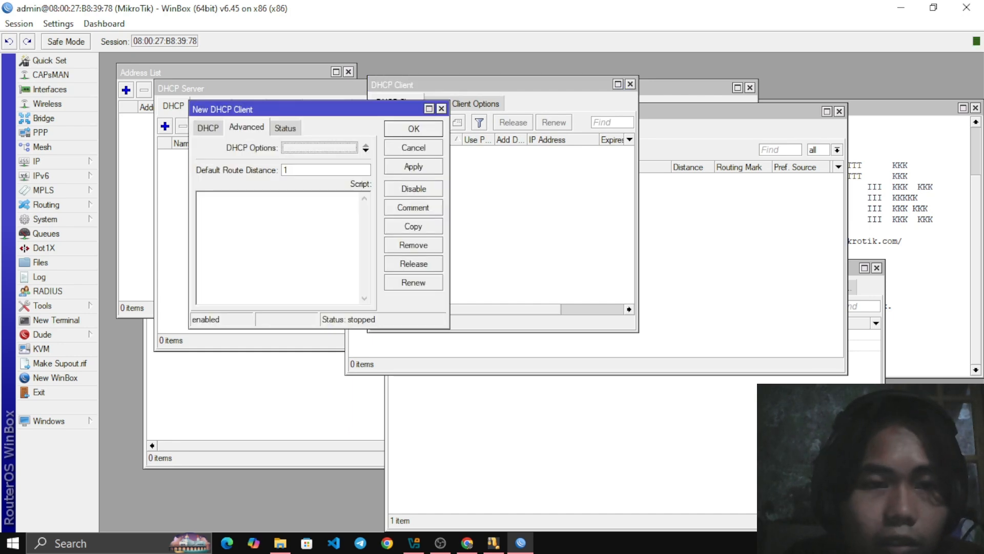
click(208, 127)
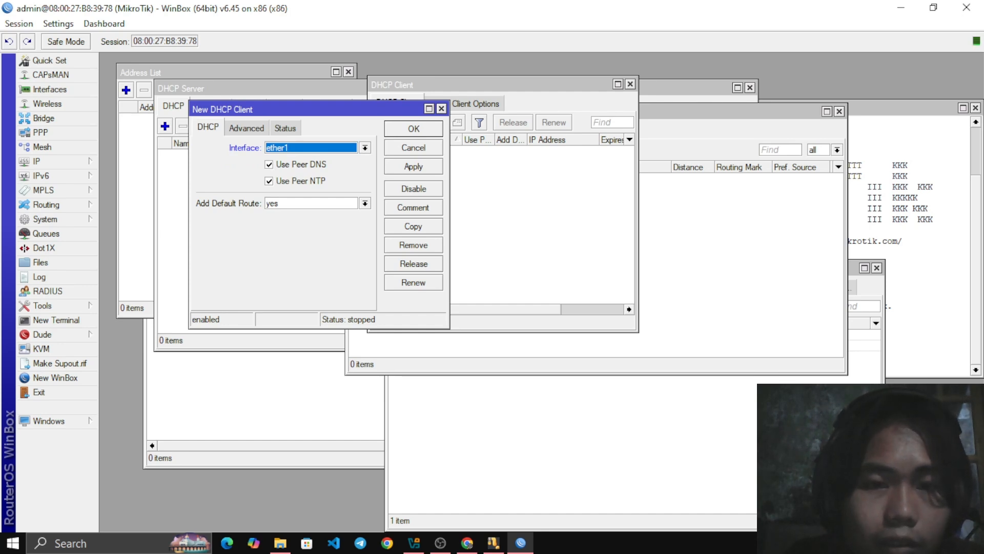
click(413, 167)
click(414, 128)
drag(441, 84, 429, 223)
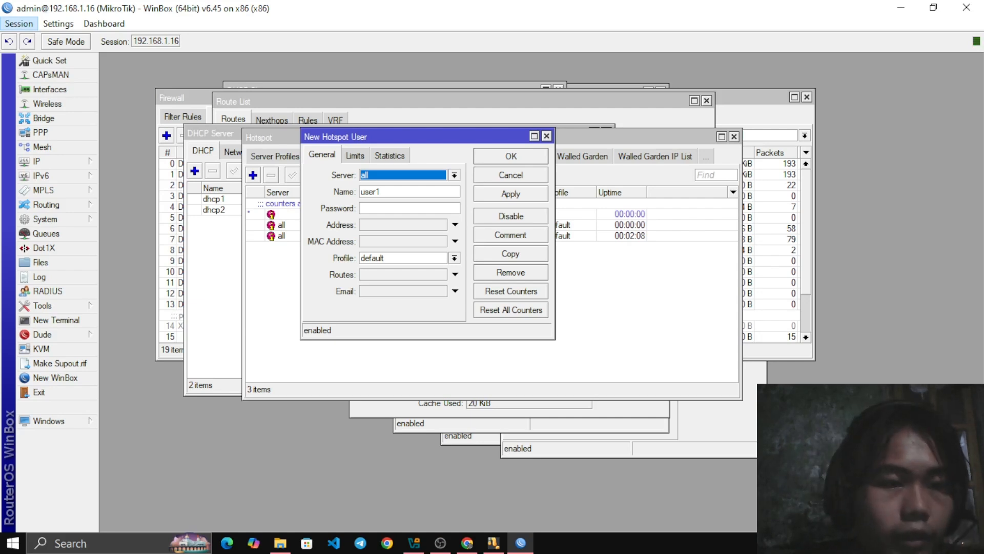
Open the DHCP client list and examine the entry for interface ether1
click(37, 161)
click(128, 205)
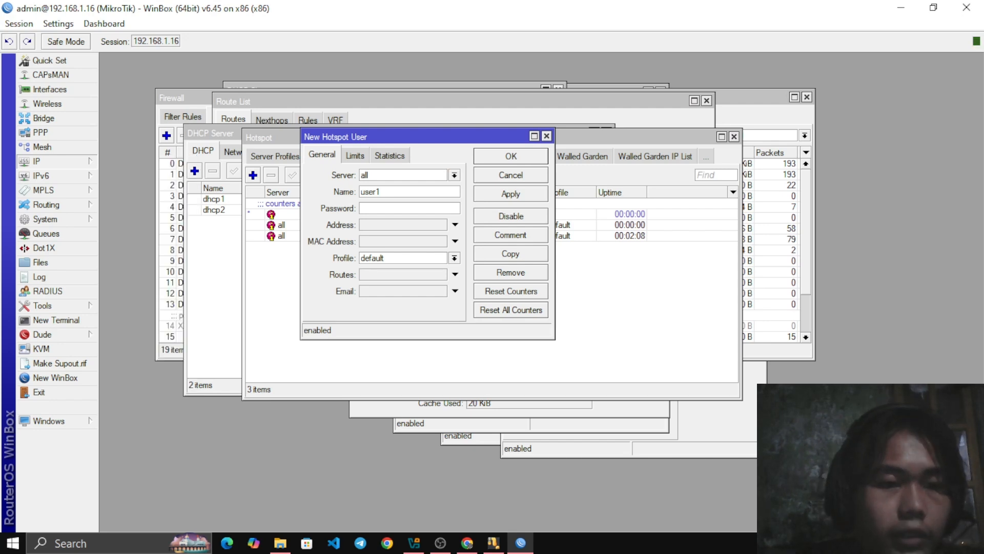
drag(385, 90, 366, 102)
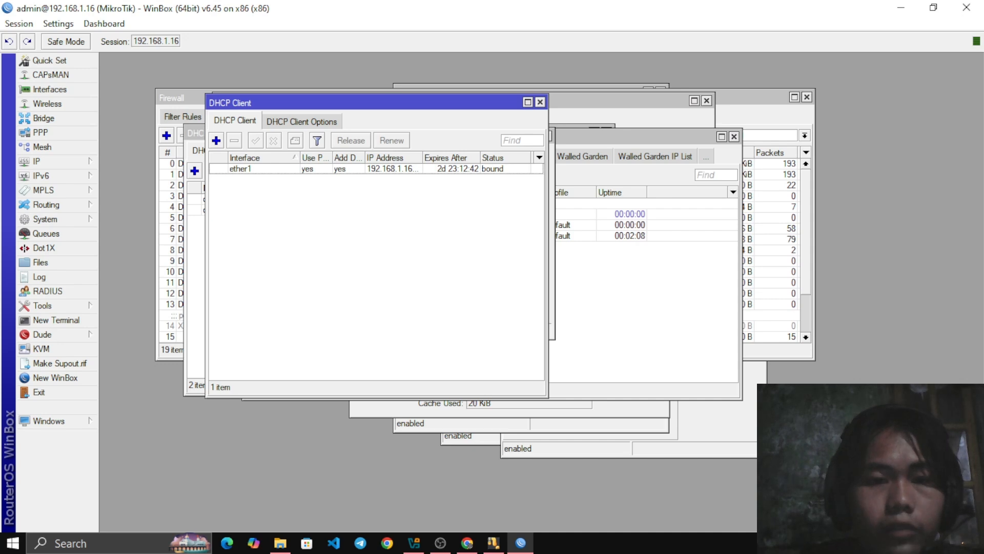
double_click(367, 103)
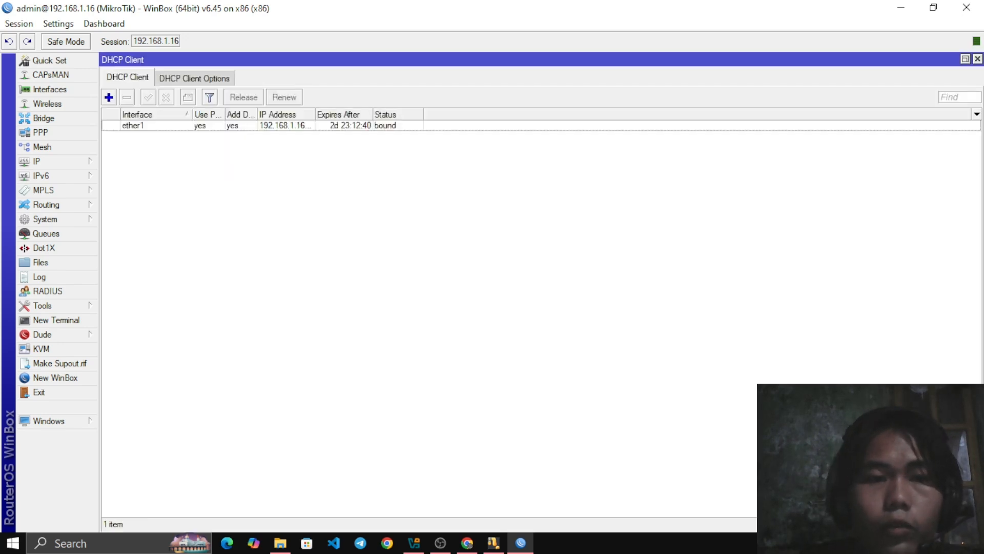
click(966, 59)
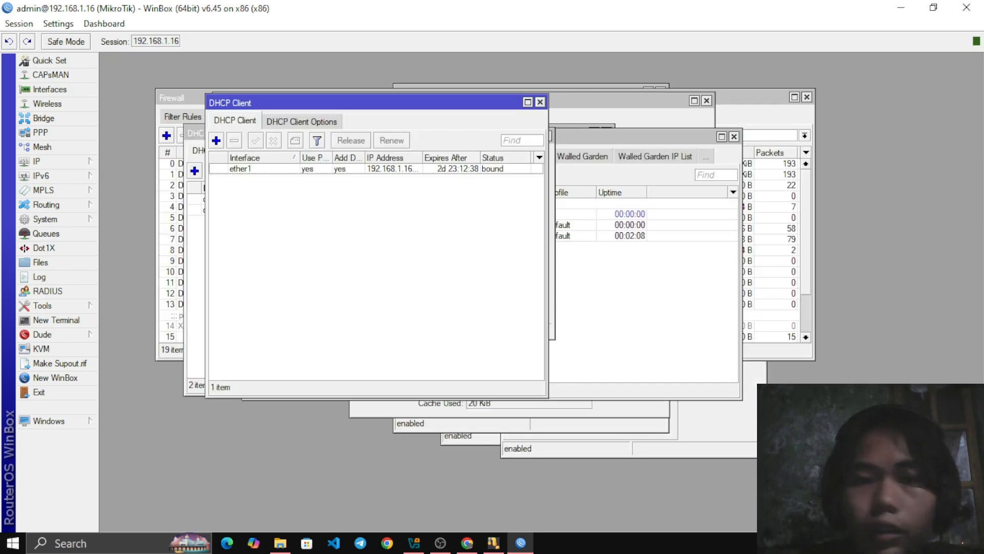
drag(367, 102, 401, 107)
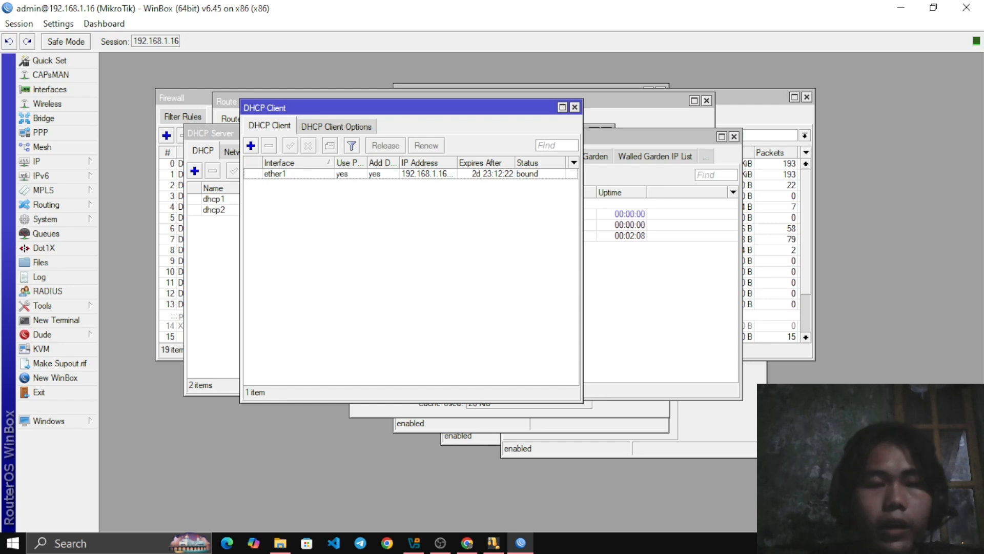
Review the interface, peer DNS, peer NTP and default route options of a new DHCP client, and close it without adding it
click(251, 145)
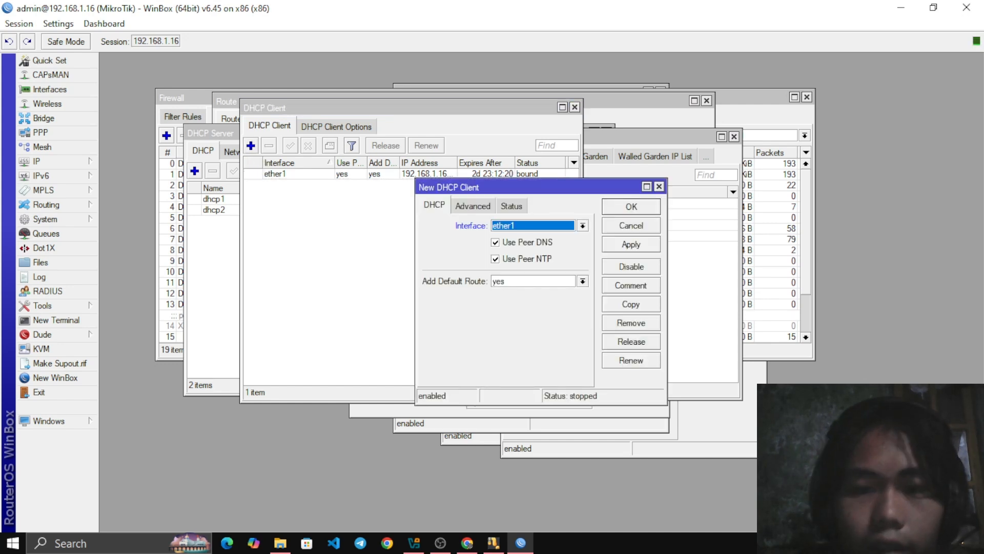
drag(518, 187, 420, 116)
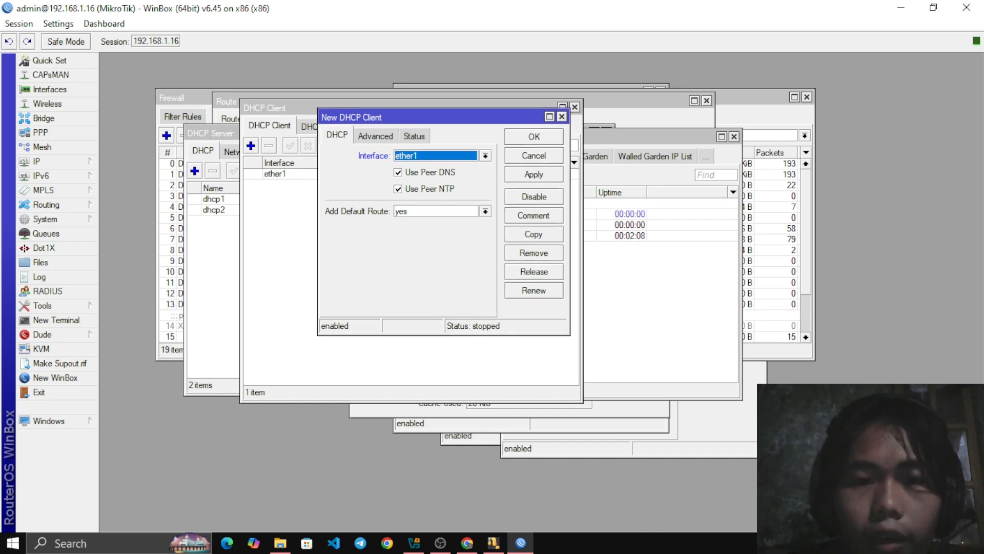
drag(419, 116, 370, 210)
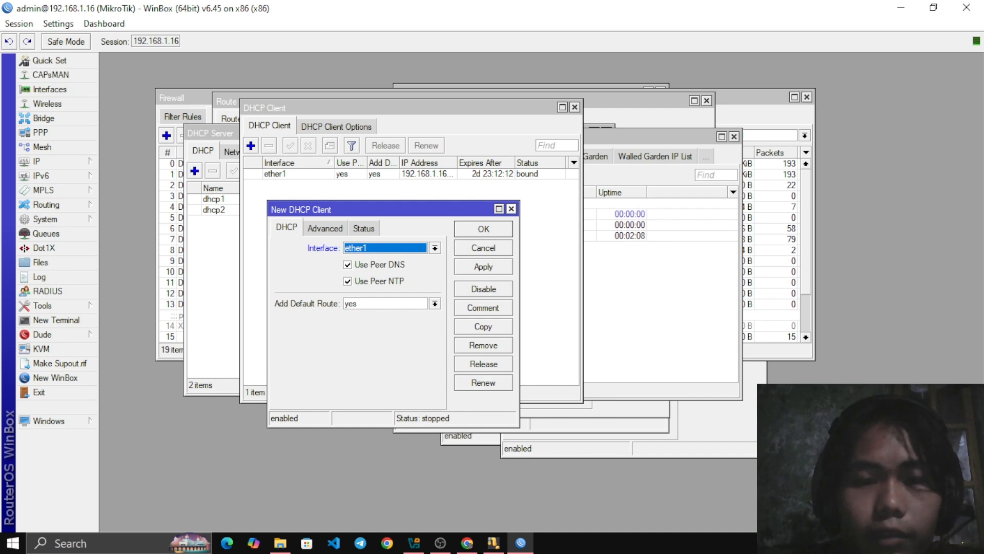
click(511, 209)
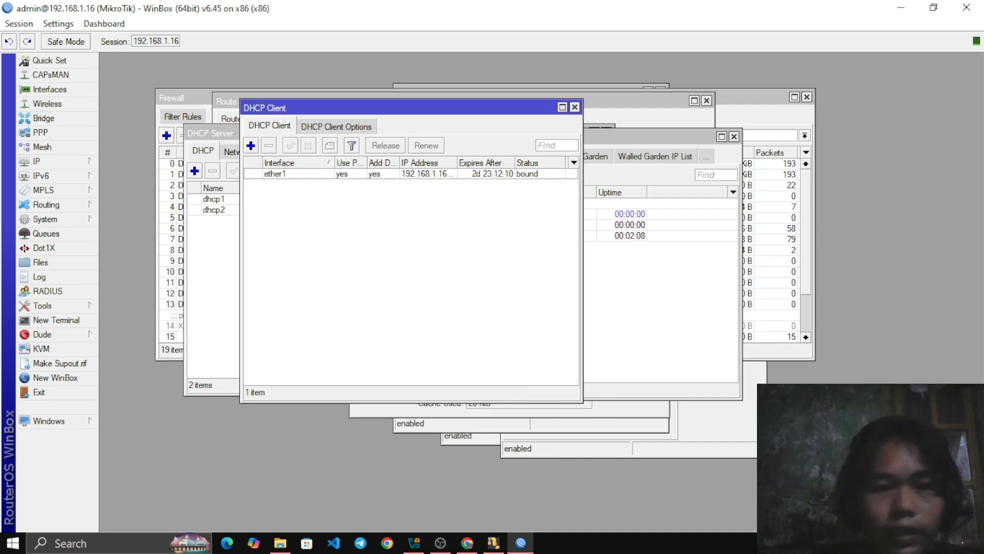
Open the IP address list and examine the addresses assigned to ether1 and ether2
click(46, 161)
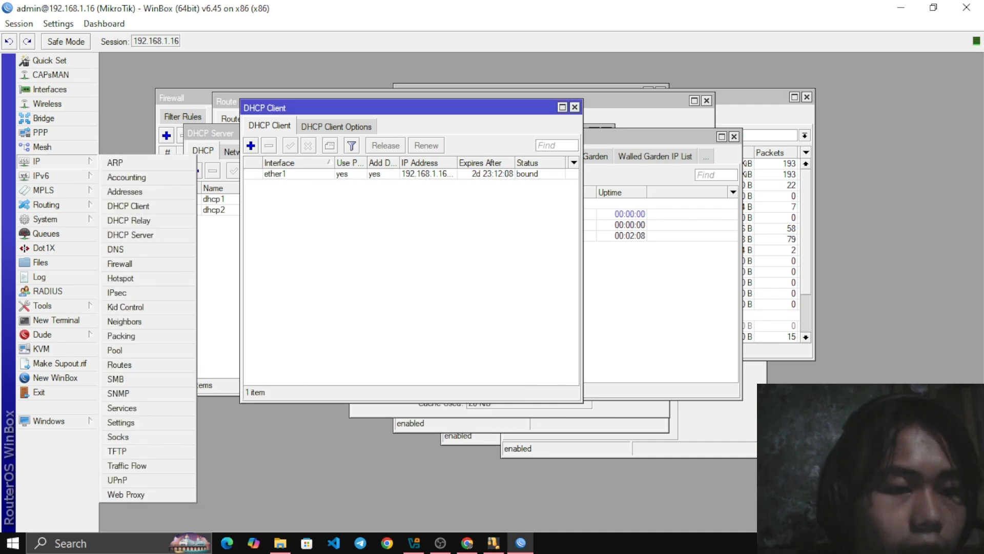
click(124, 191)
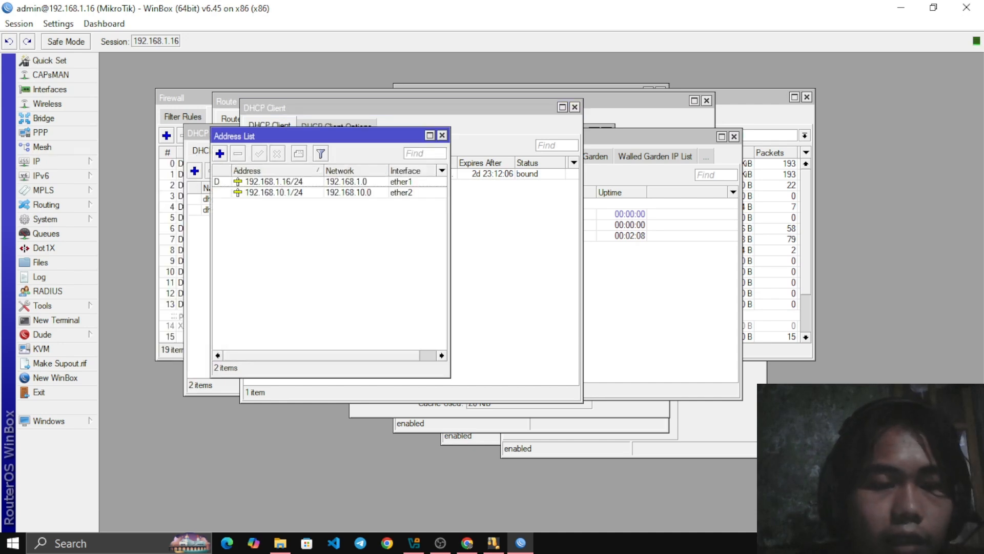
drag(328, 136, 363, 117)
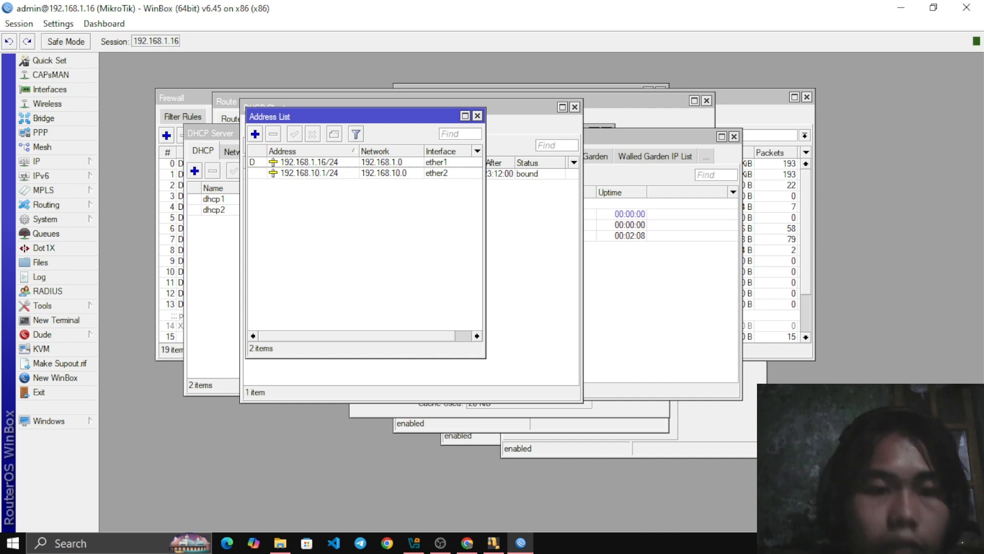
drag(363, 116, 372, 121)
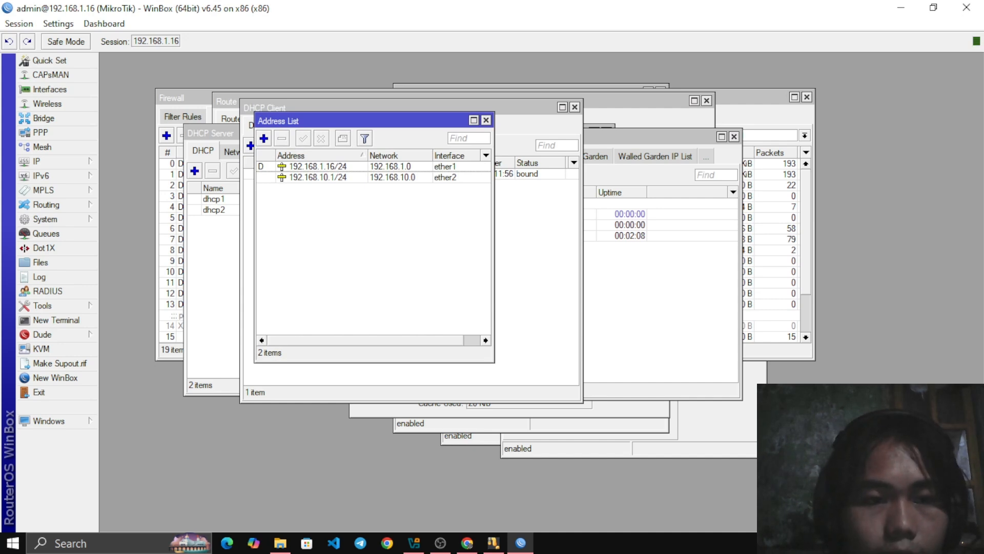
click(264, 138)
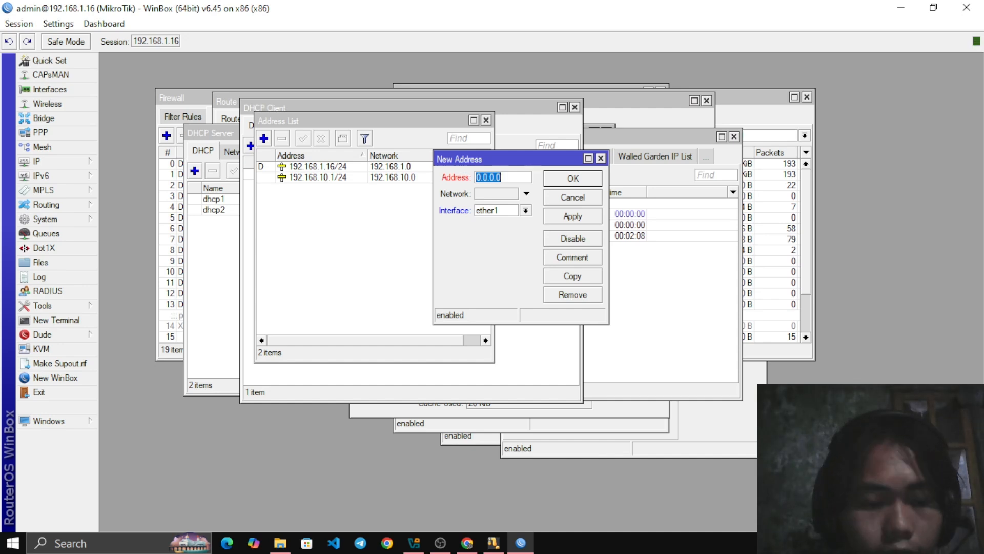
key(BackSpace)
text(192)
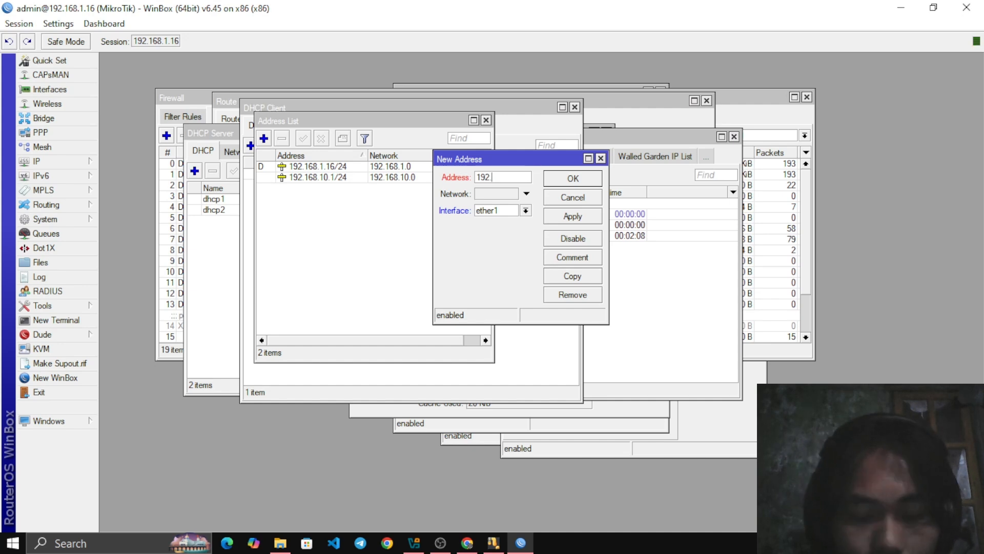
text(.168)
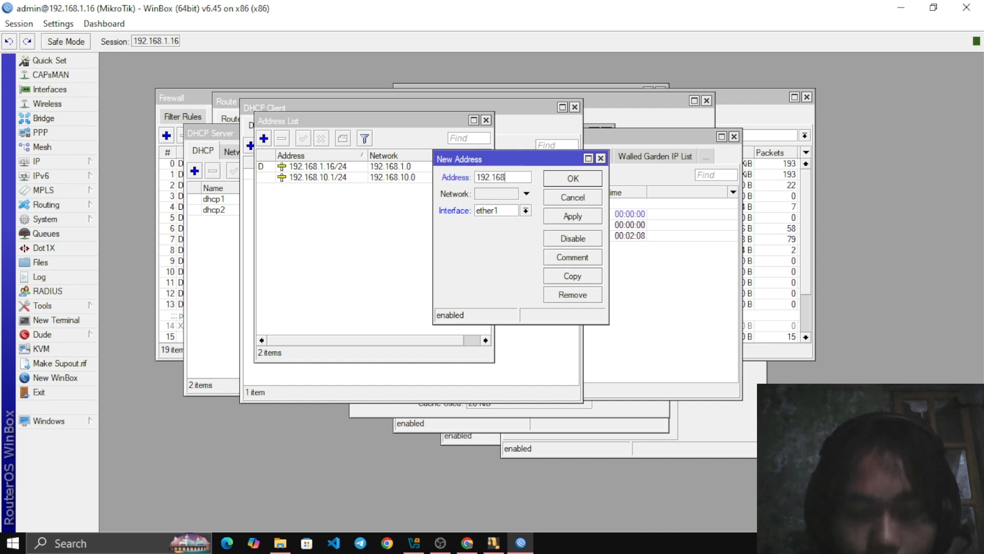
text(.)
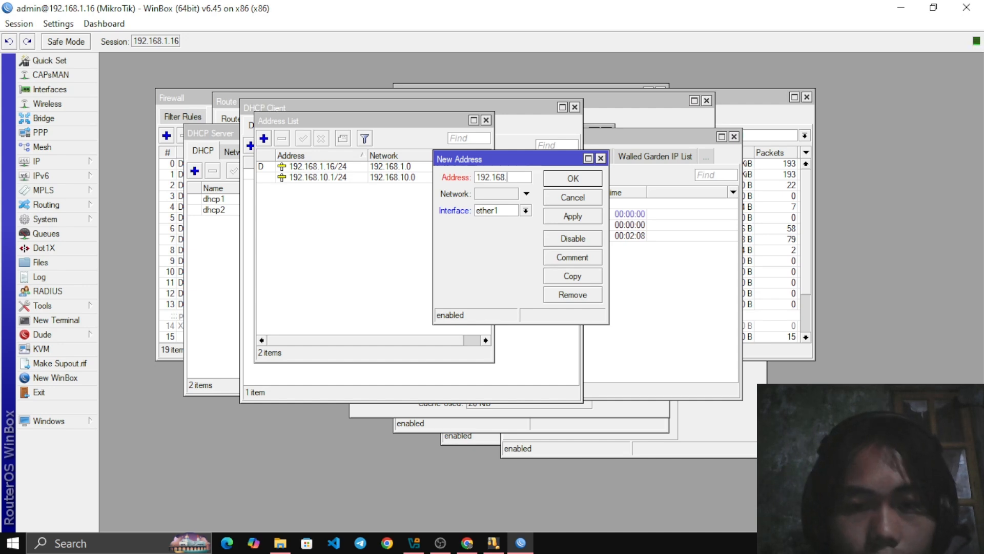
text(10)
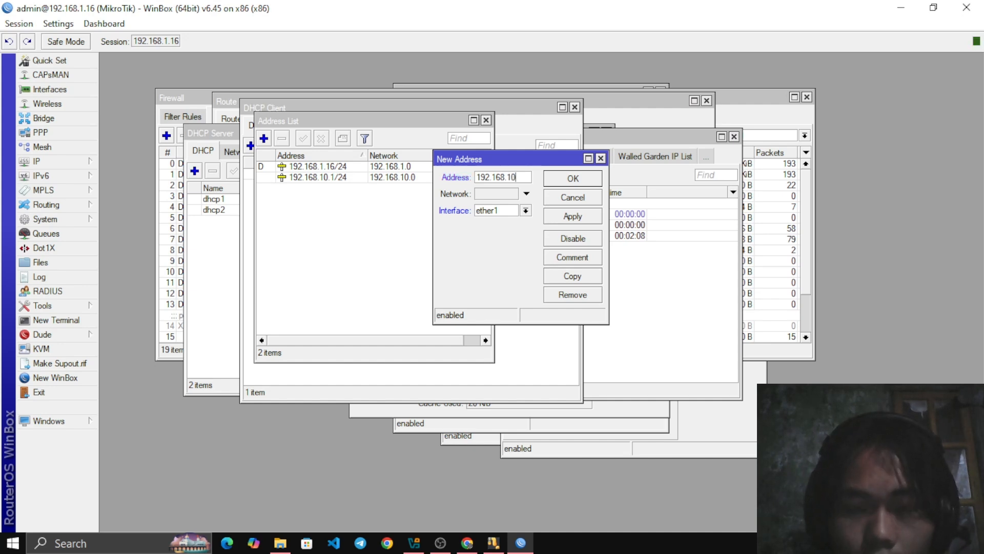
click(525, 211)
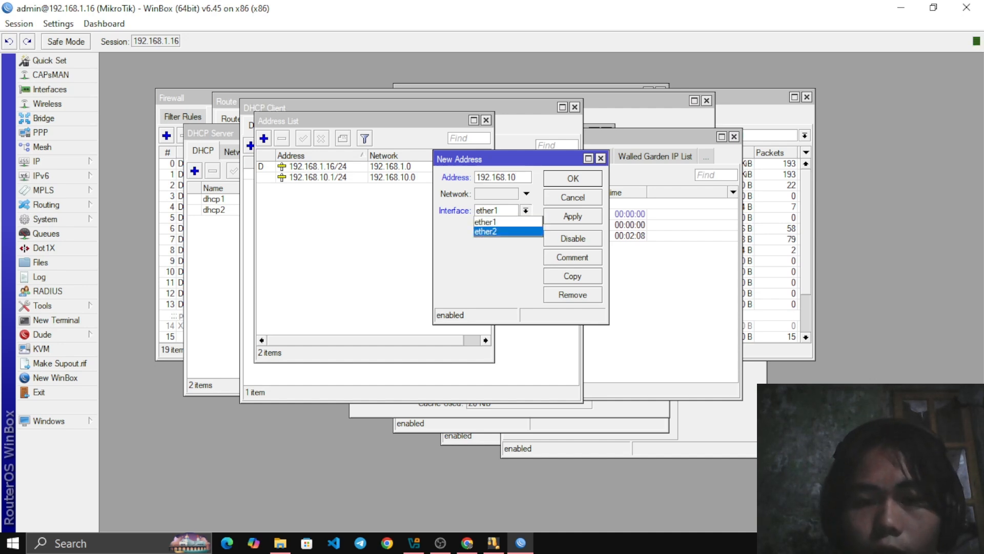
click(500, 222)
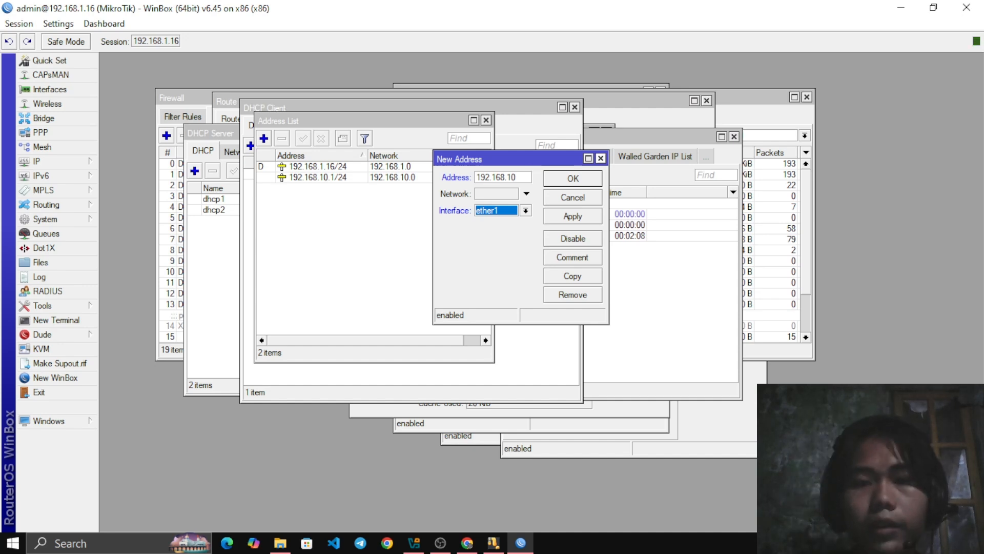
key(Escape)
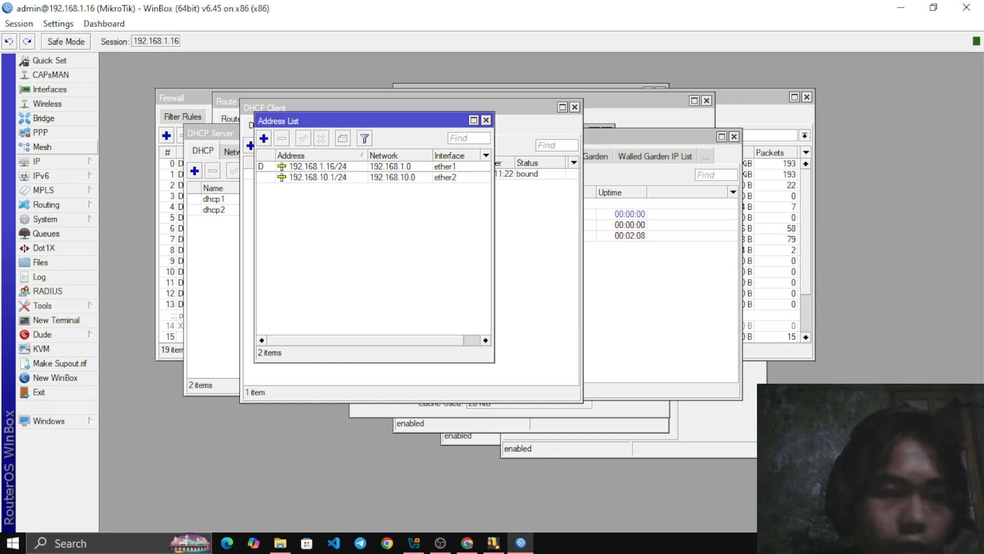
Open the DNS settings and examine the configured servers and the Allow Remote Requests option
click(46, 161)
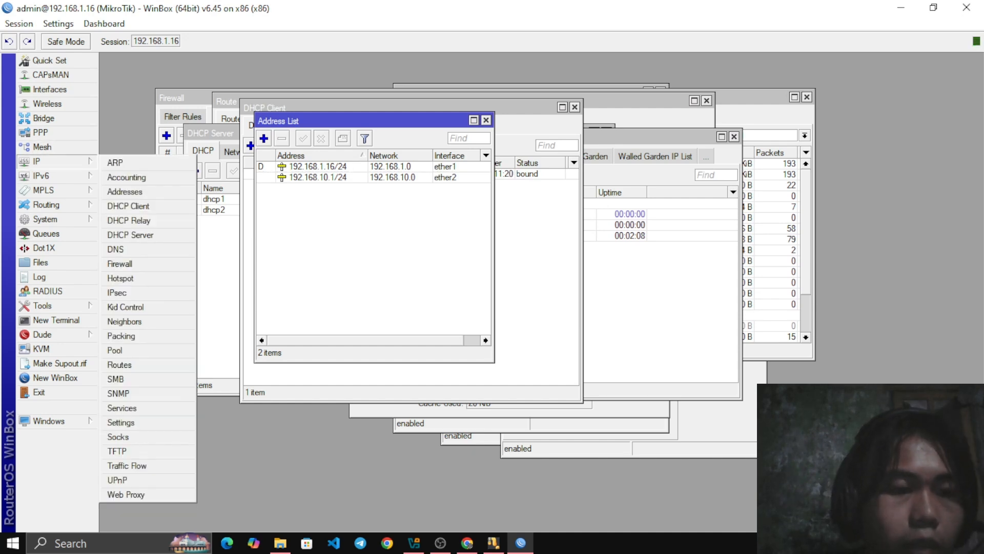
mouse_move(46, 176)
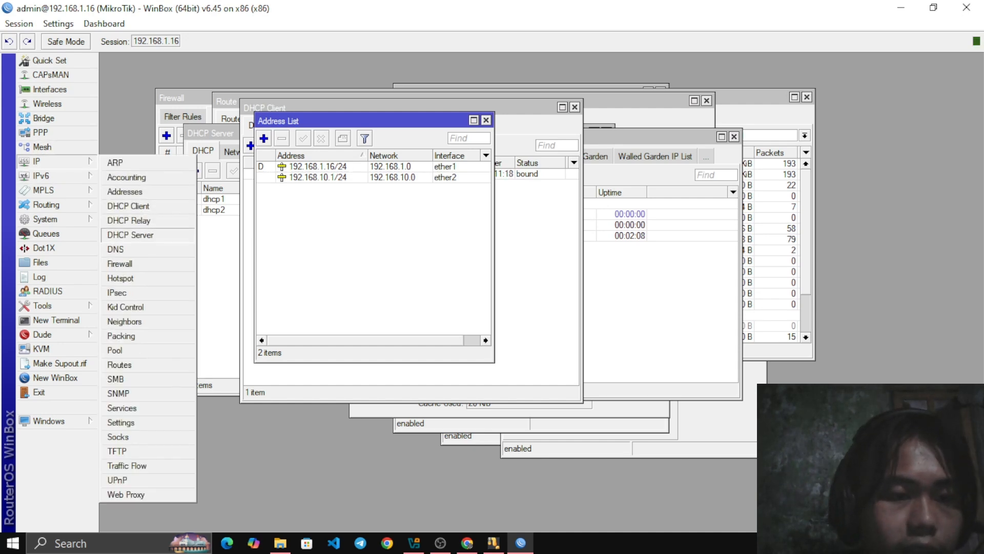
click(121, 263)
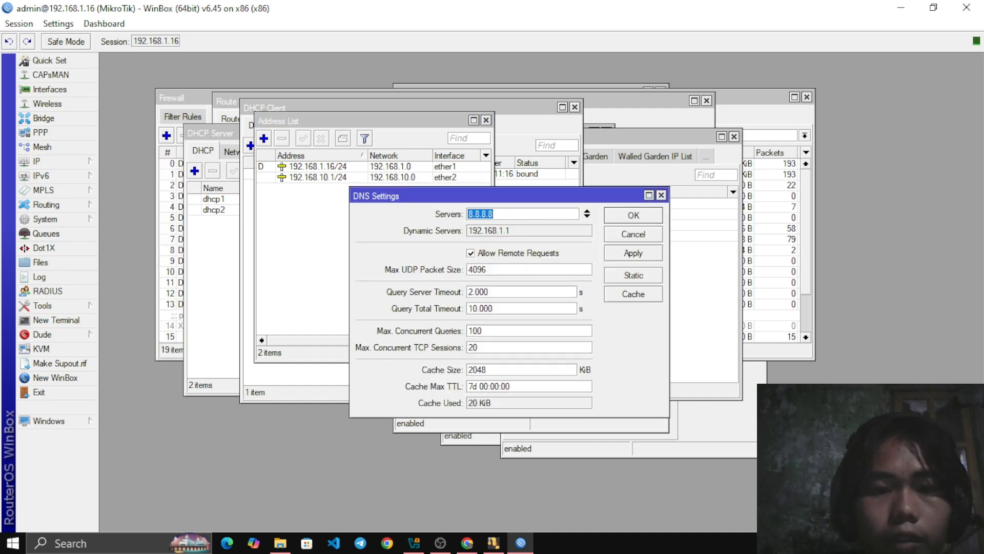
drag(410, 196, 340, 157)
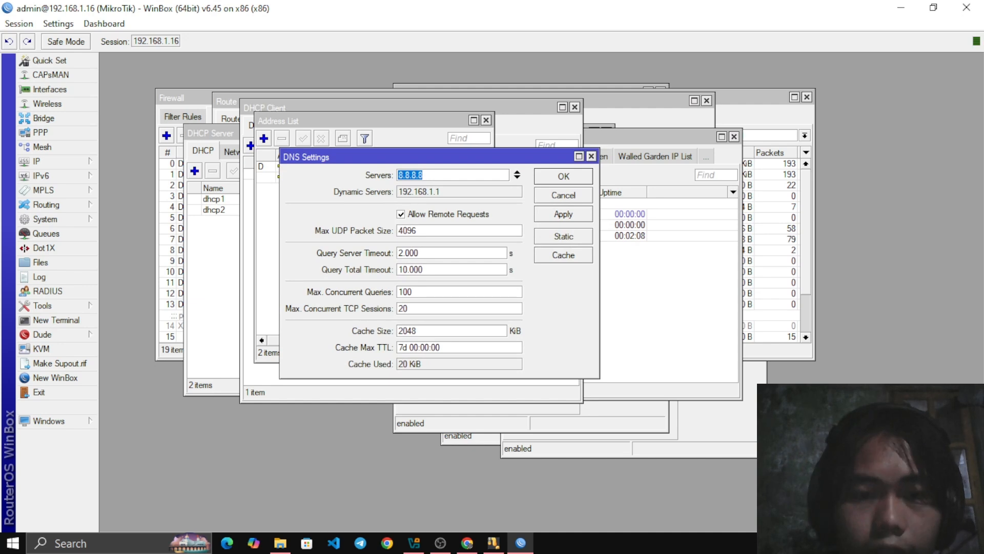
click(424, 175)
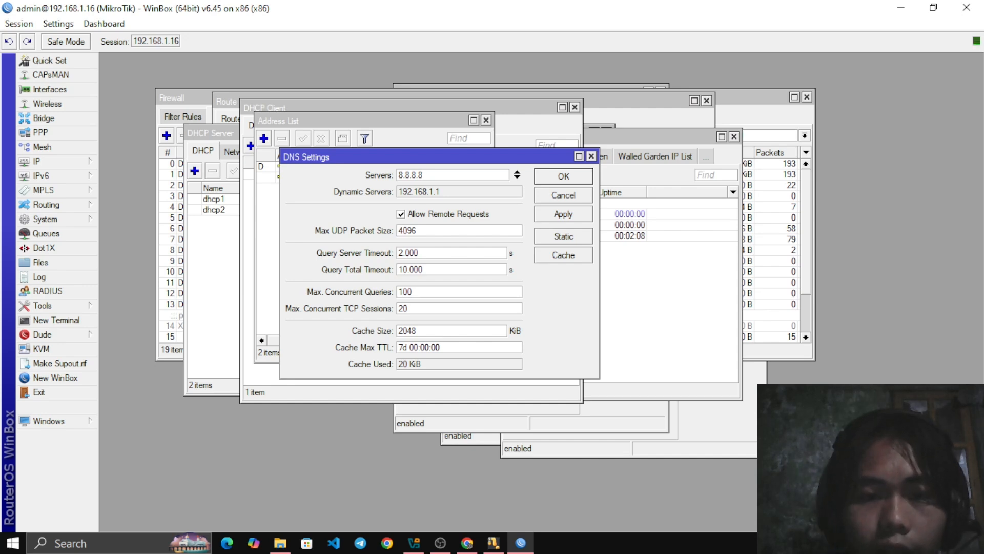
drag(431, 157, 416, 138)
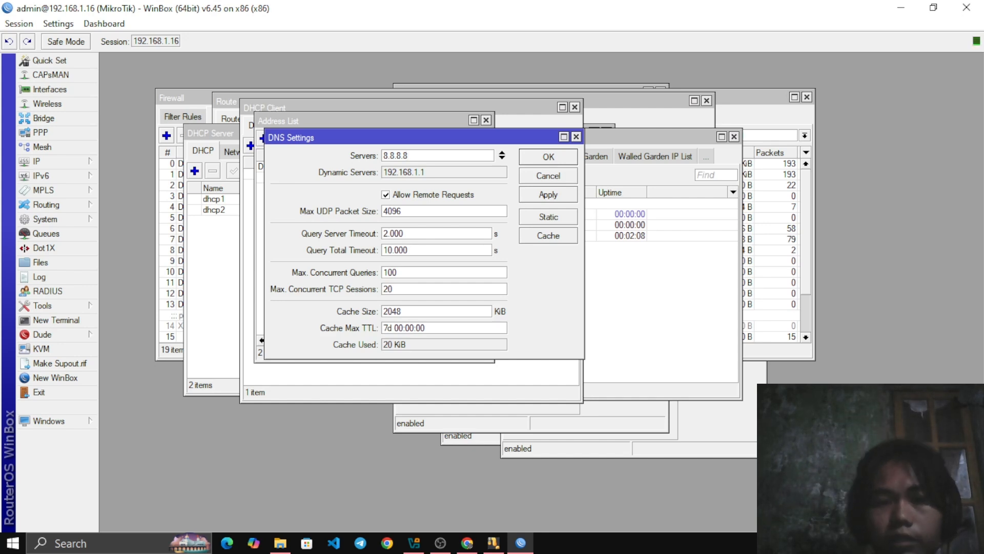
mouse_move(410, 137)
mouse_down()
mouse_move(437, 242)
mouse_move(403, 137)
mouse_move(453, 248)
mouse_move(398, 125)
mouse_up()
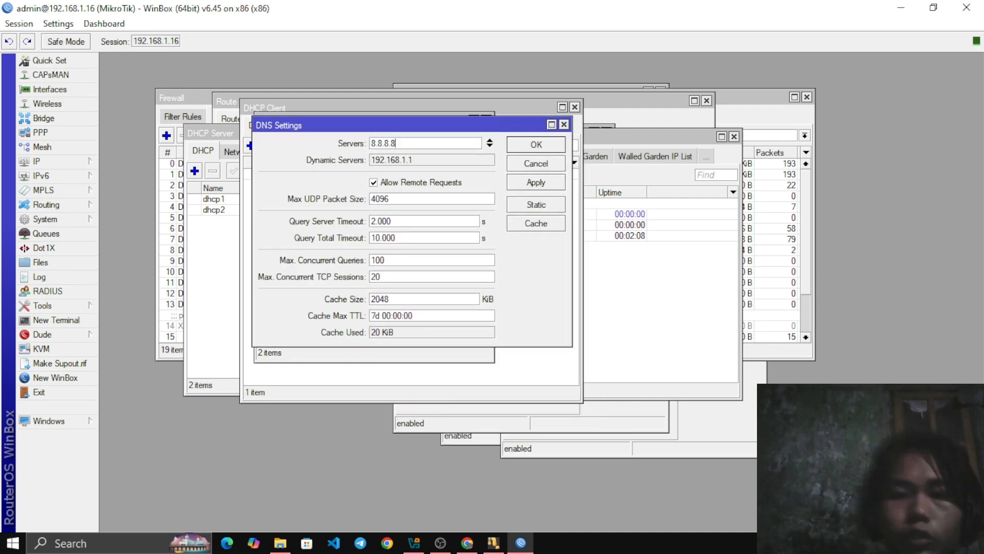
Open the IP firewall and examine its filter rules and NAT rules
click(47, 161)
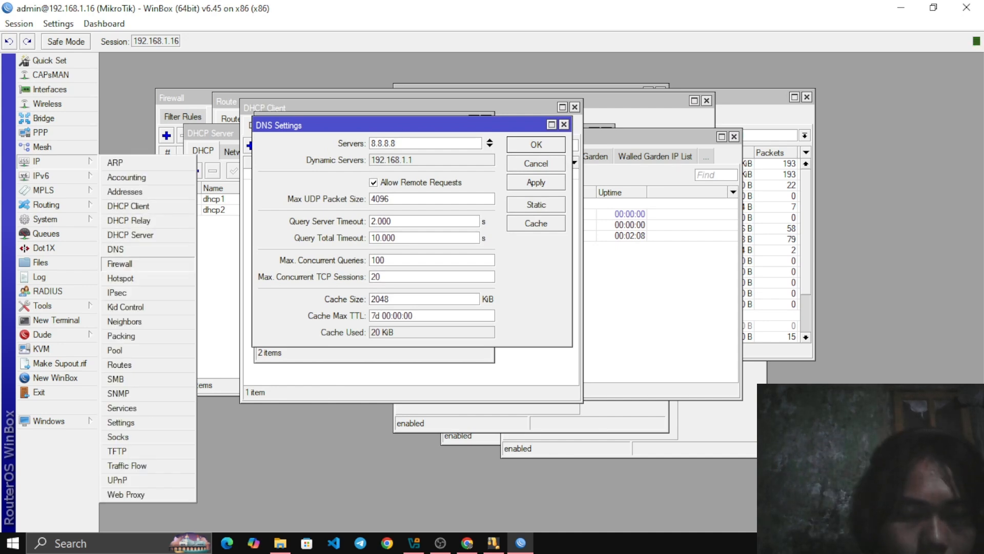
click(120, 263)
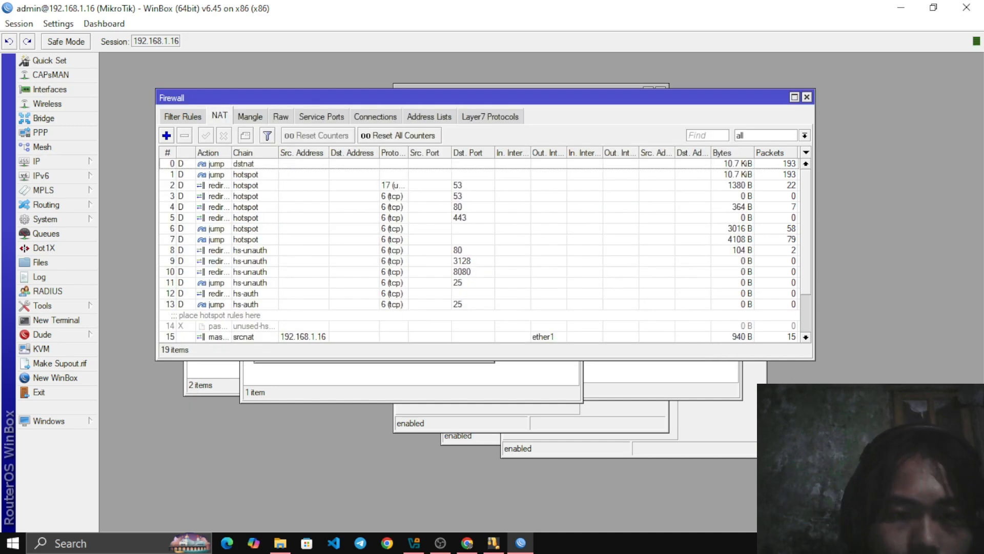
drag(359, 98, 355, 108)
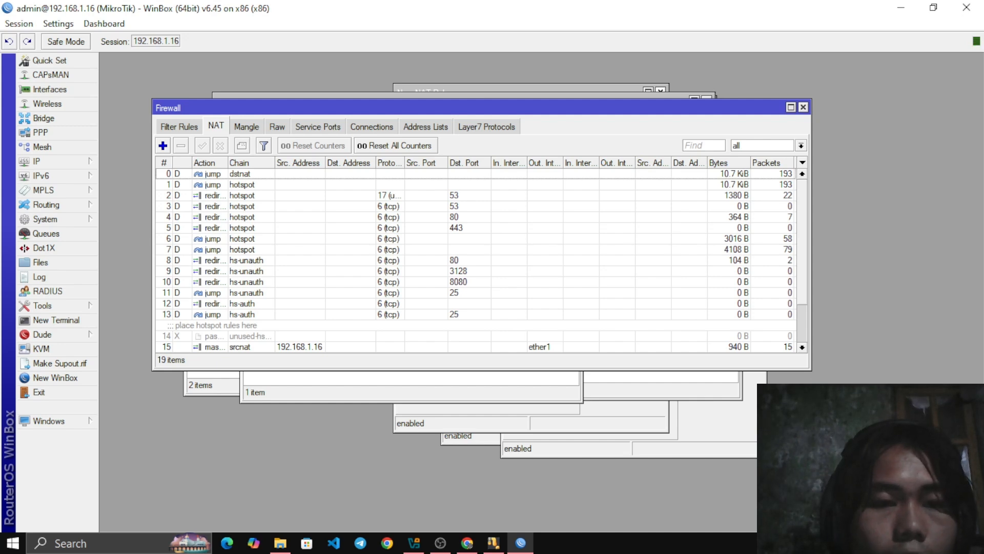
click(179, 126)
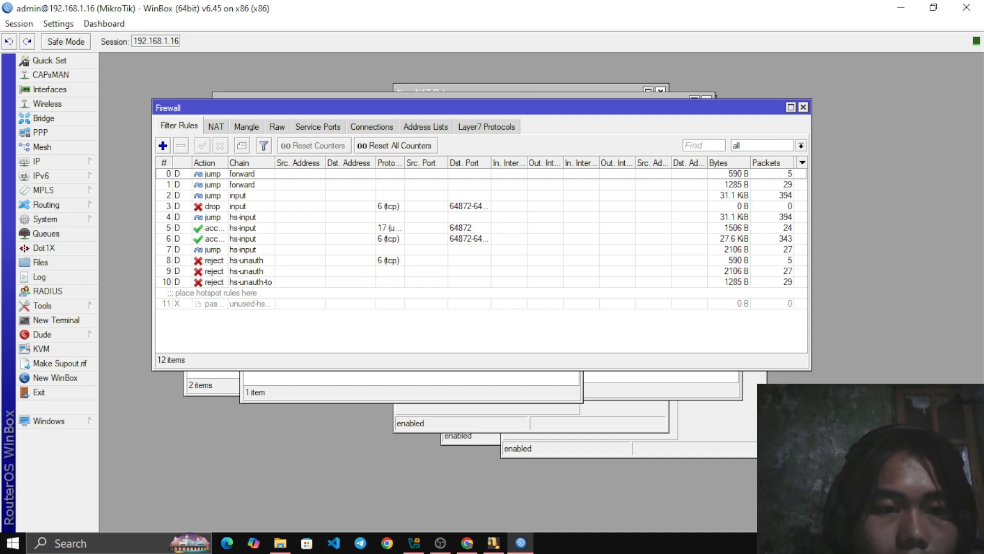
click(216, 126)
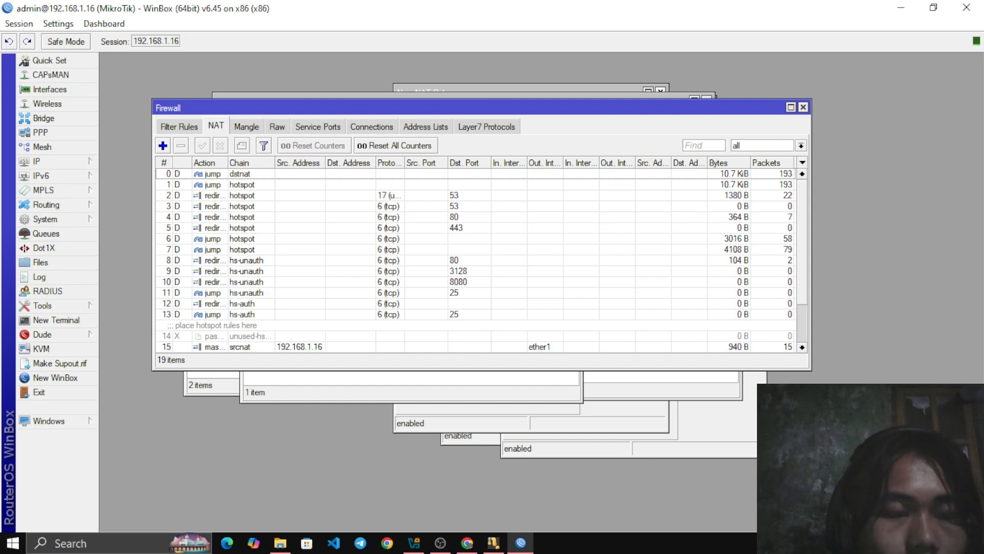
Start a new NAT rule with chain srcnat and ether1 as the outgoing interface
click(163, 146)
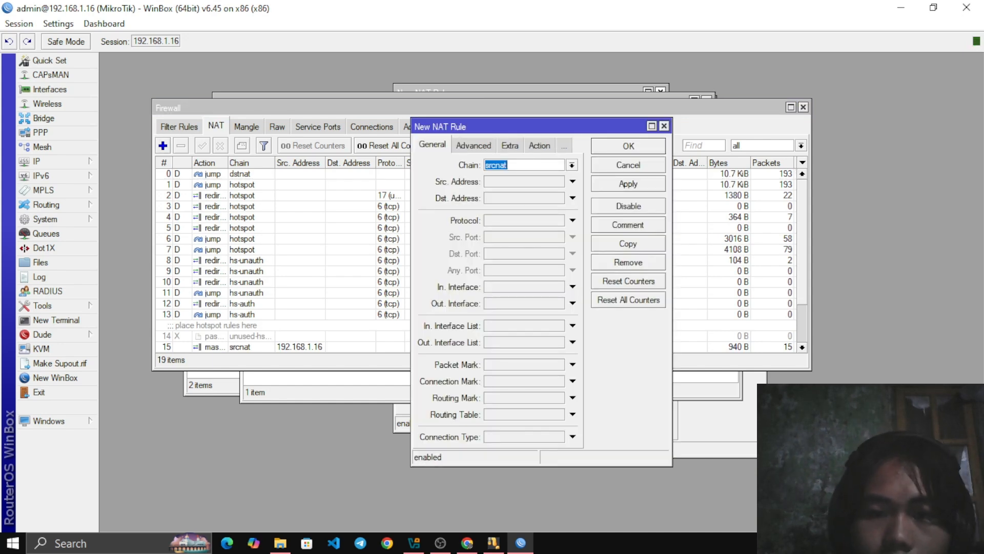
drag(512, 127, 411, 102)
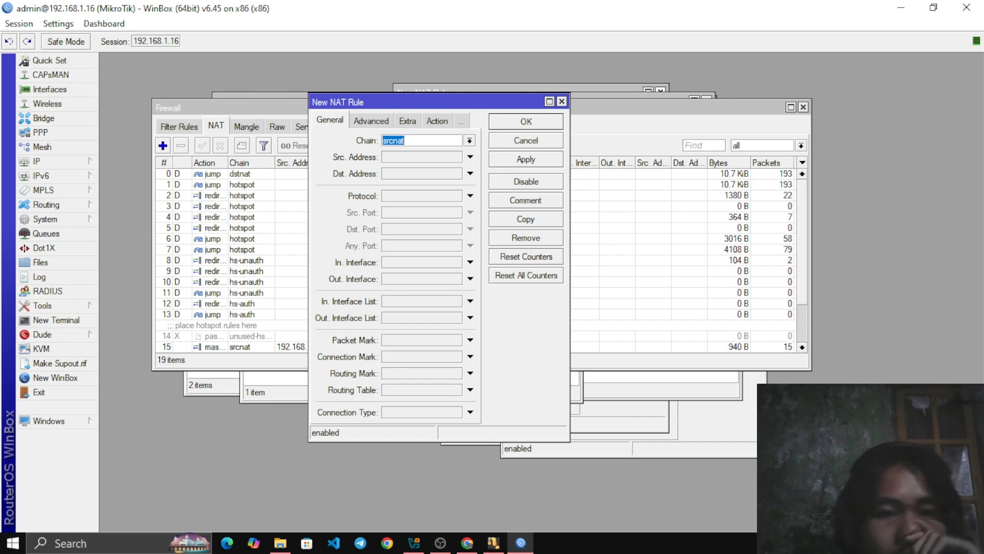
mouse_move(411, 102)
mouse_down()
mouse_move(408, 83)
mouse_move(409, 94)
mouse_up()
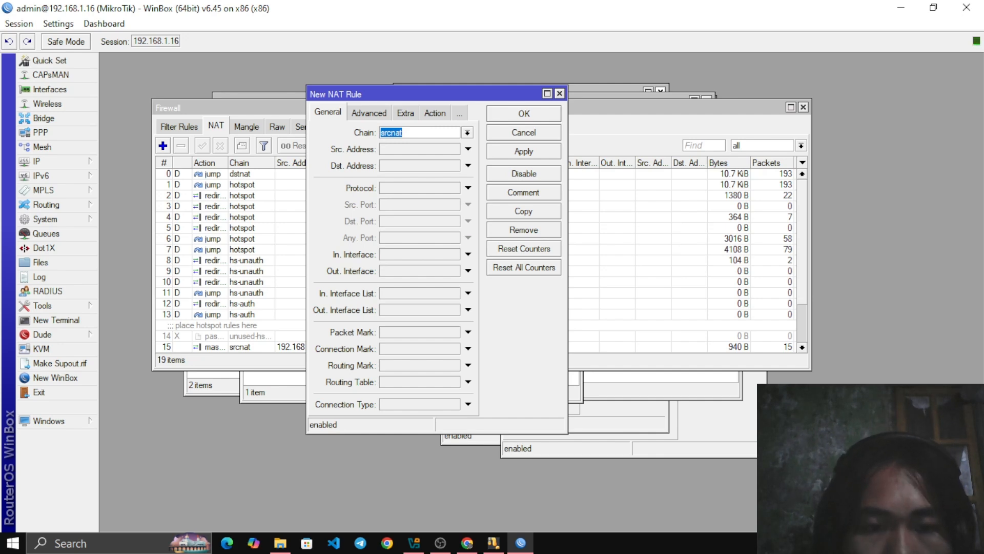
click(468, 270)
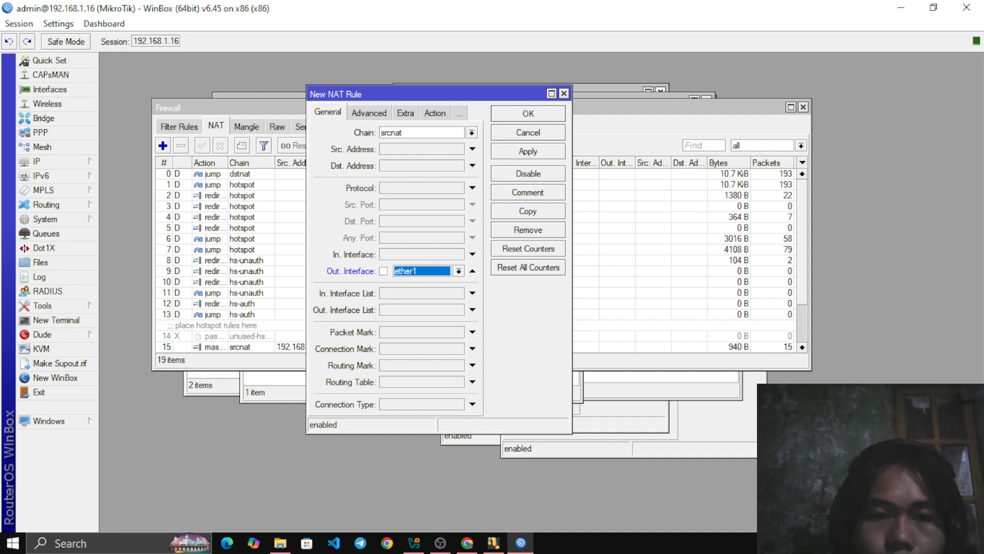
mouse_move(411, 94)
mouse_down()
mouse_move(466, 154)
mouse_move(429, 90)
mouse_move(421, 97)
mouse_up()
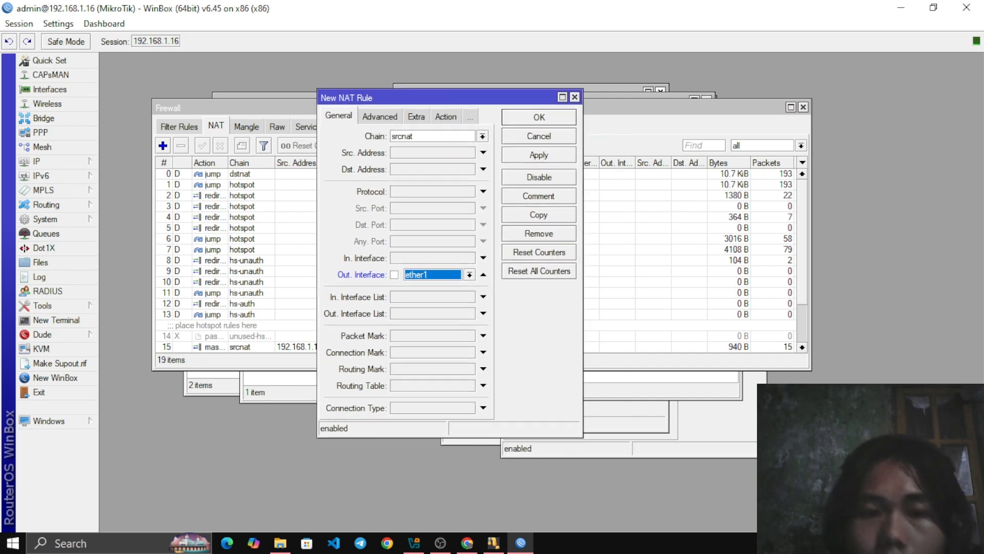
Review the actions available for the new NAT rule, including masquerade, and keep accept selected
click(445, 117)
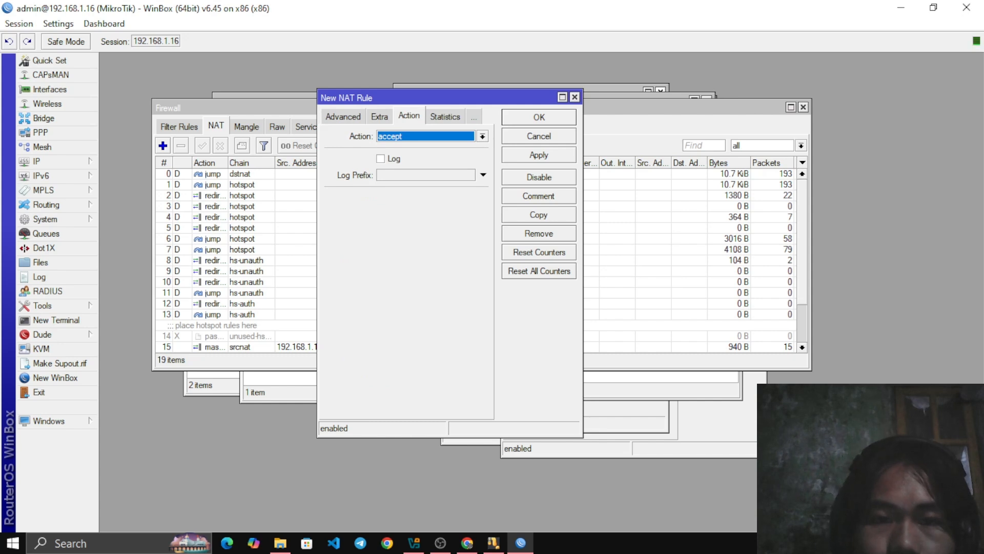
click(483, 137)
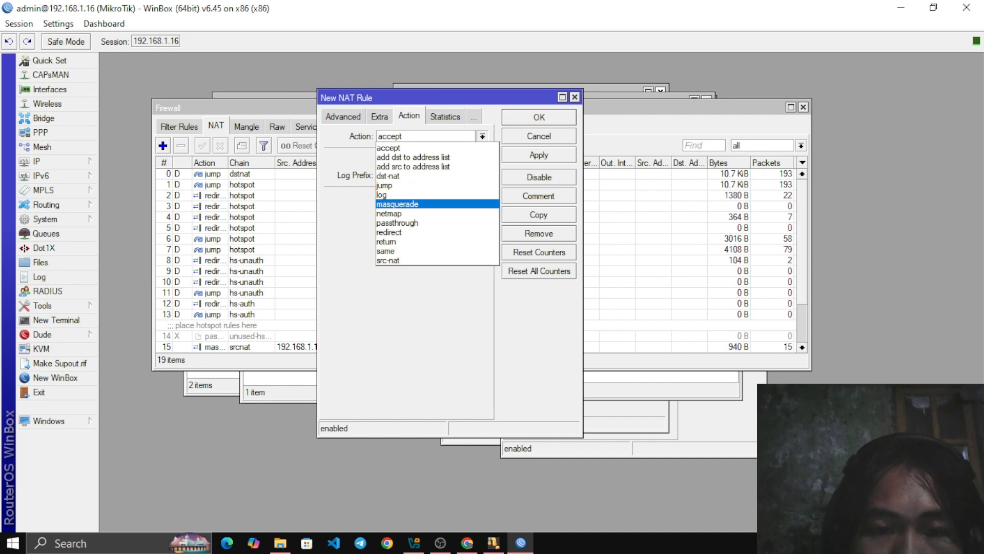
click(389, 149)
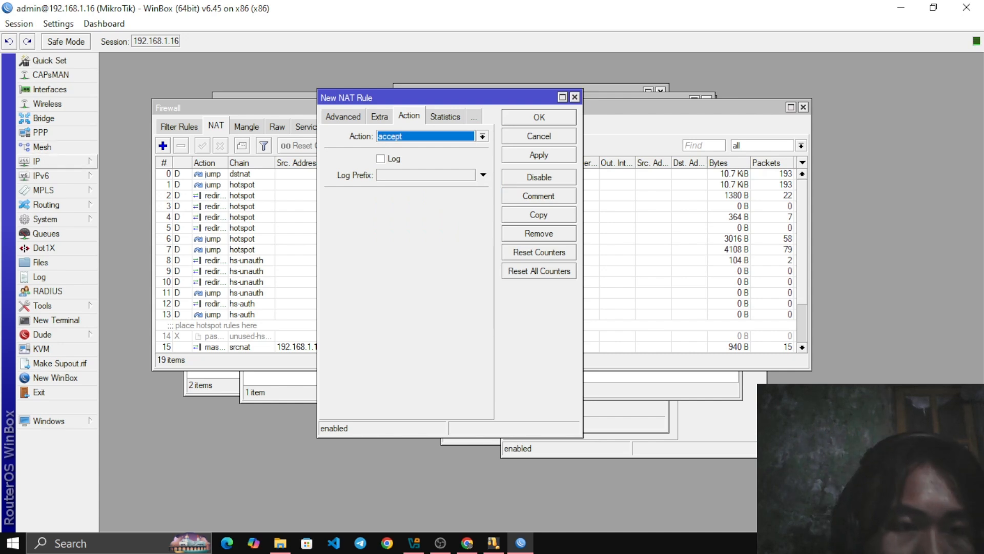
Open the IP route list and examine the default route and the routes for ether1 and ether2
click(51, 161)
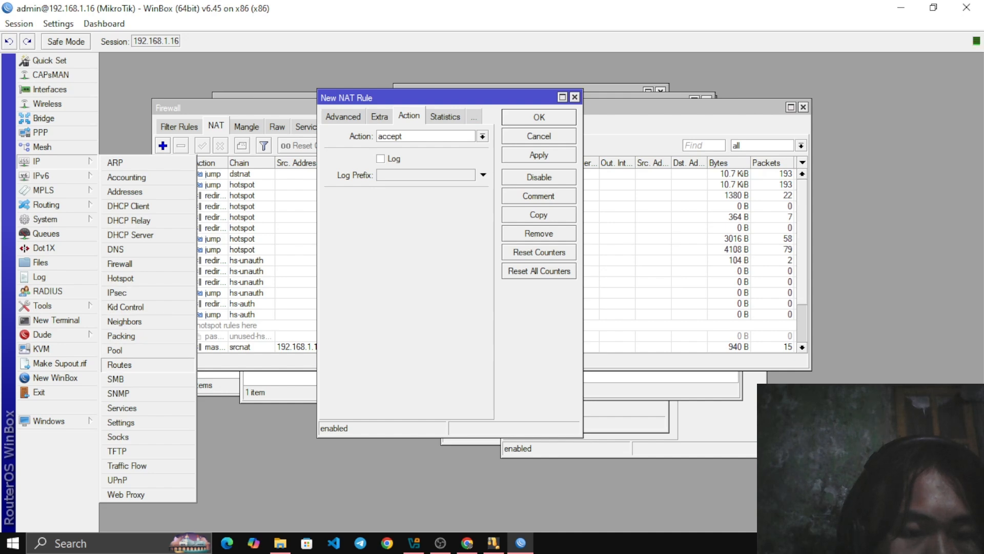
click(119, 364)
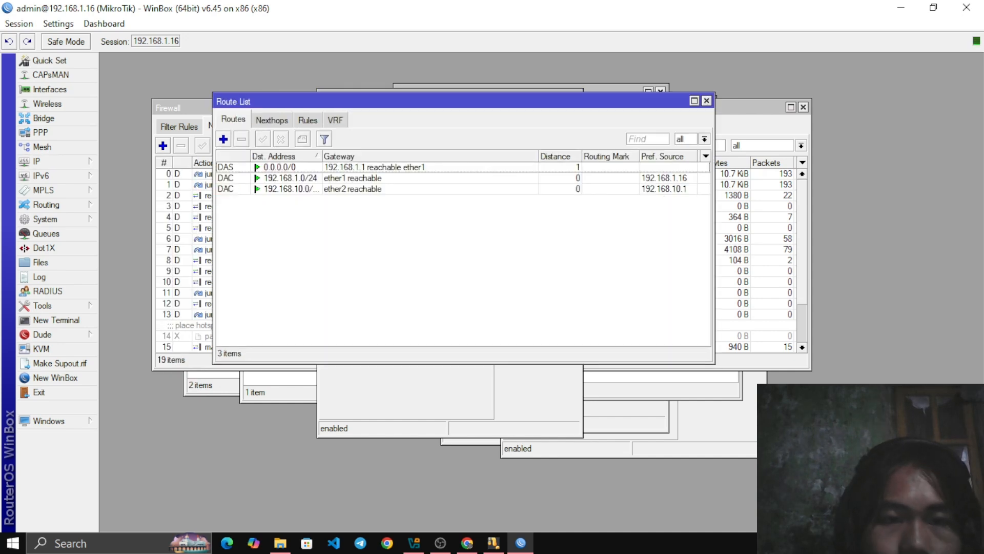
drag(436, 101, 401, 128)
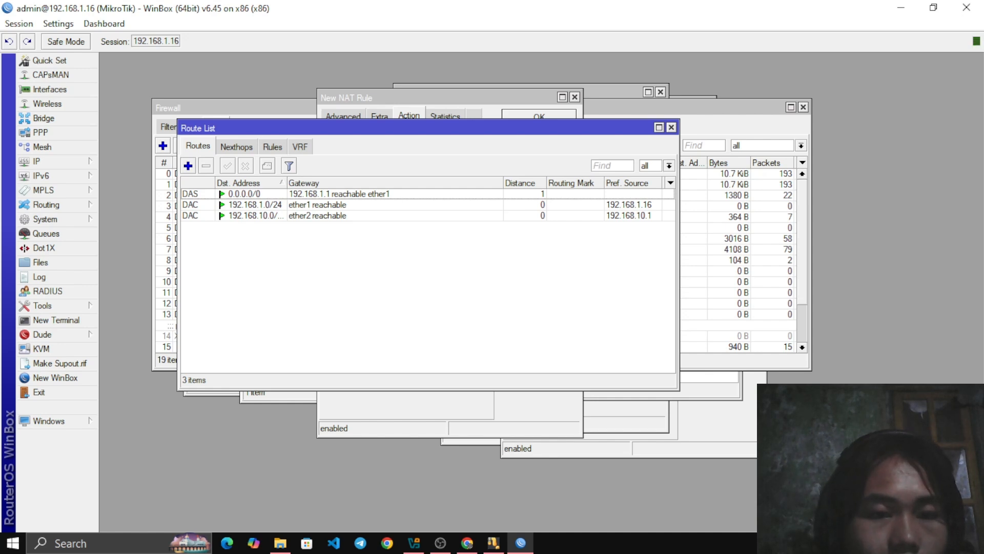
click(339, 193)
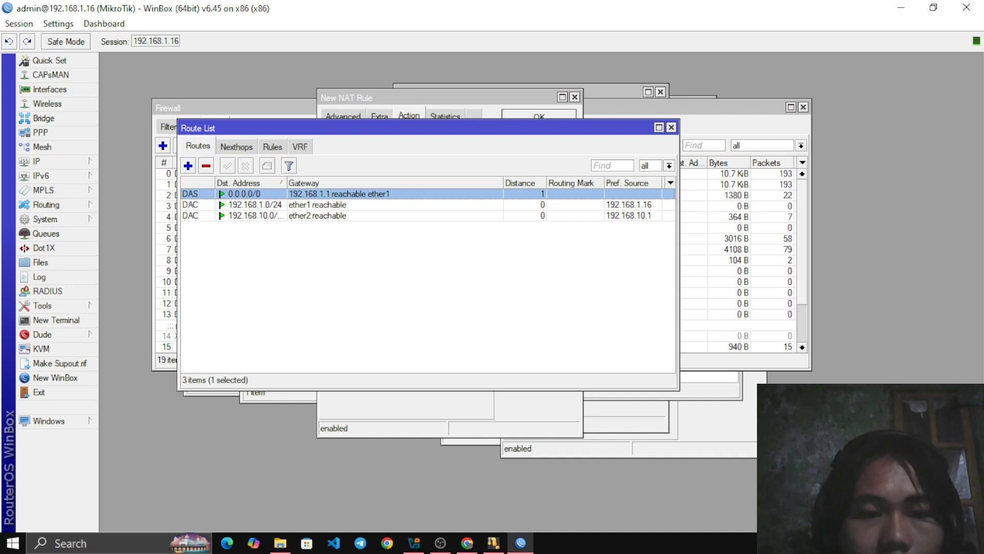
click(427, 292)
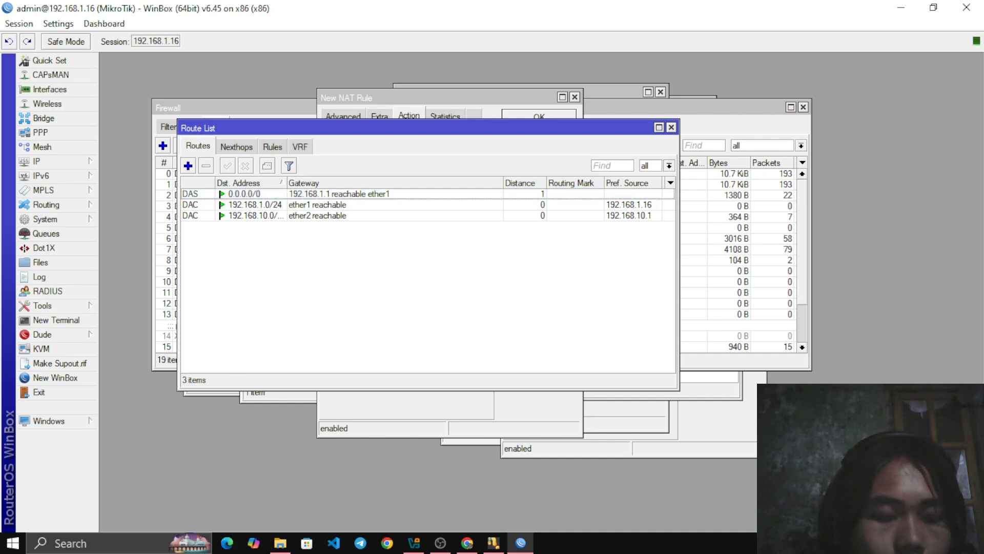
click(188, 165)
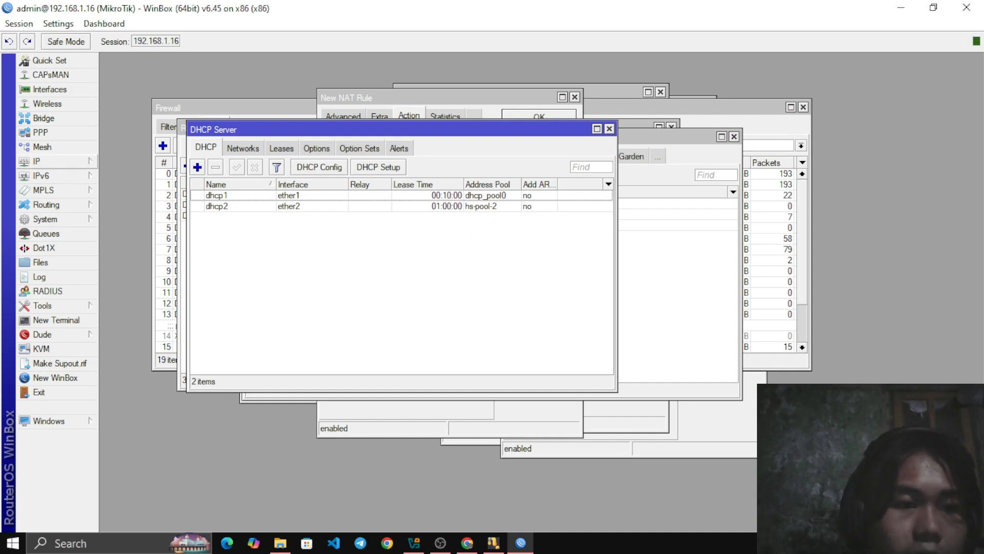
Open the DHCP server list and examine the servers on ether1 and ether2
click(46, 161)
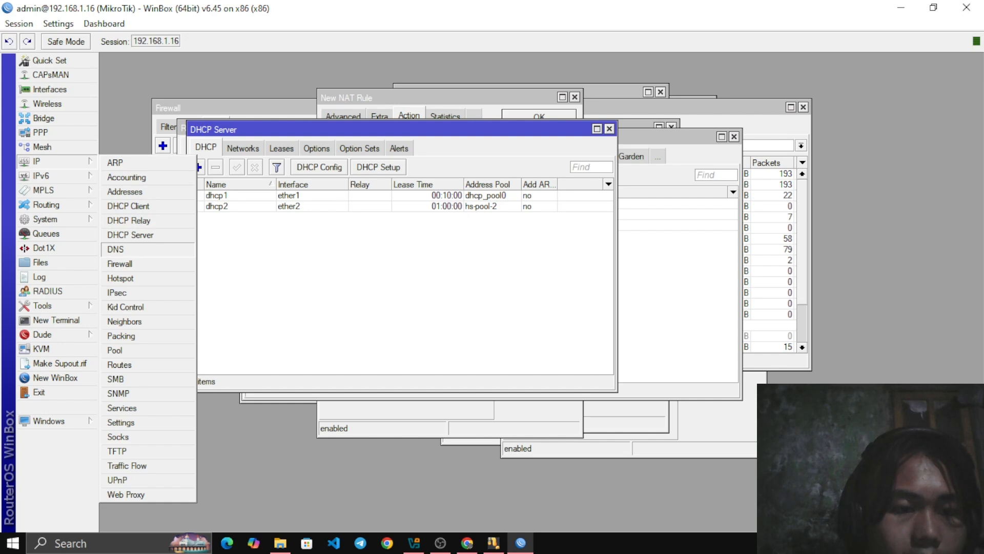
click(130, 235)
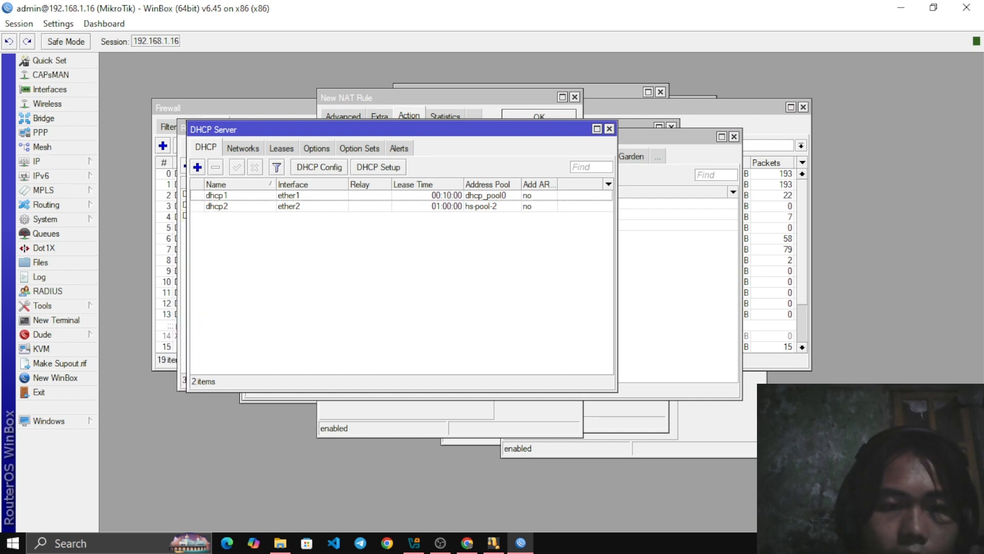
drag(328, 130, 331, 129)
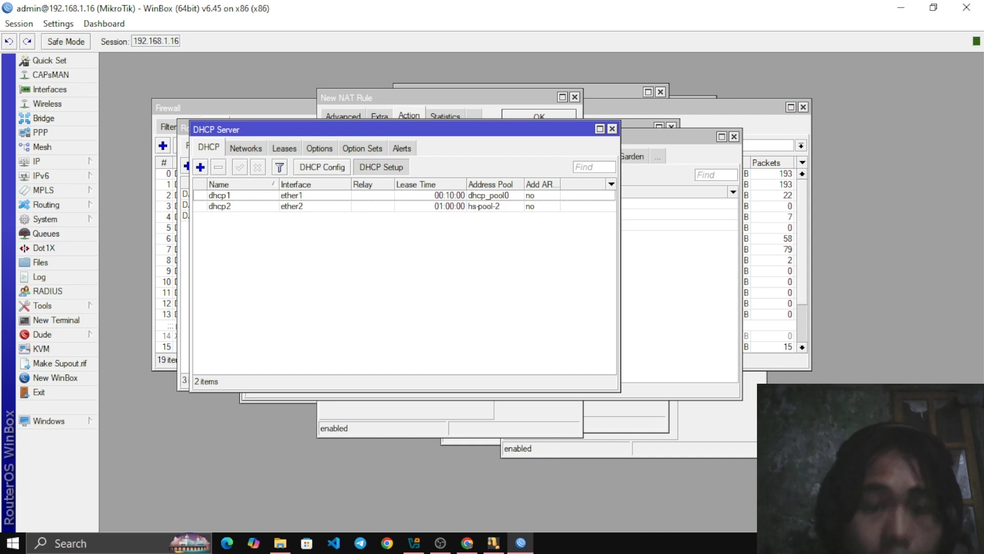
Try to set up a DHCP server on interface ether2 with address space 192.168.10.0/24
click(381, 167)
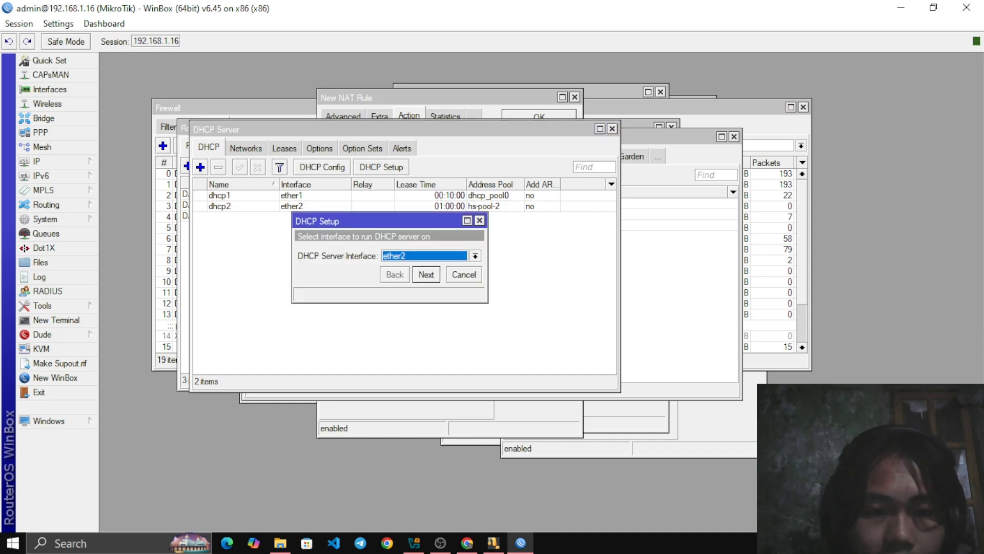
drag(380, 221, 344, 145)
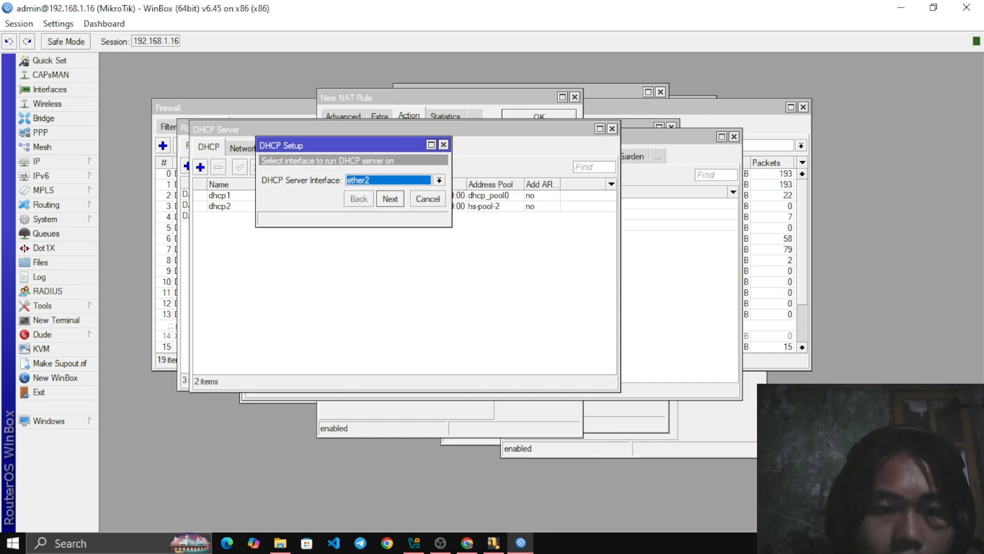
click(439, 180)
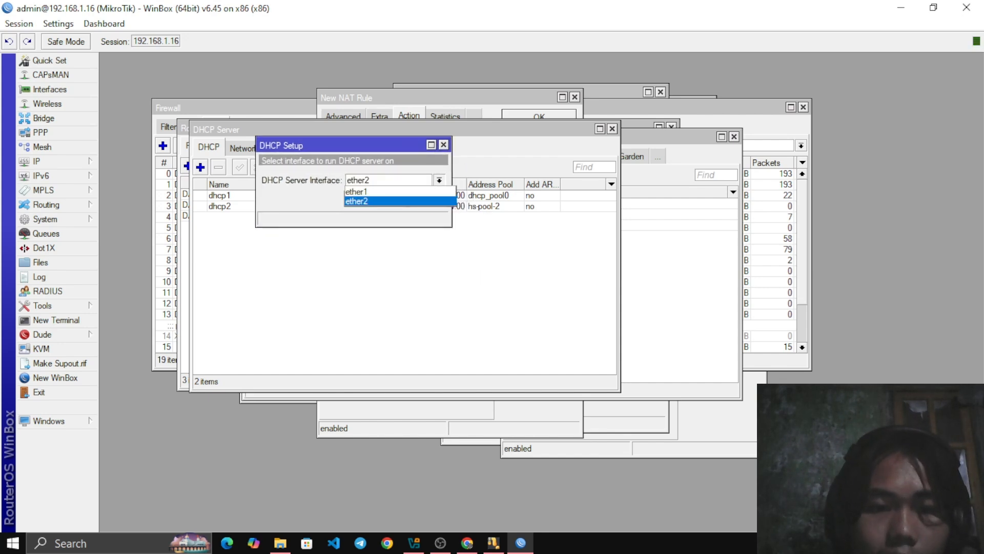
click(390, 202)
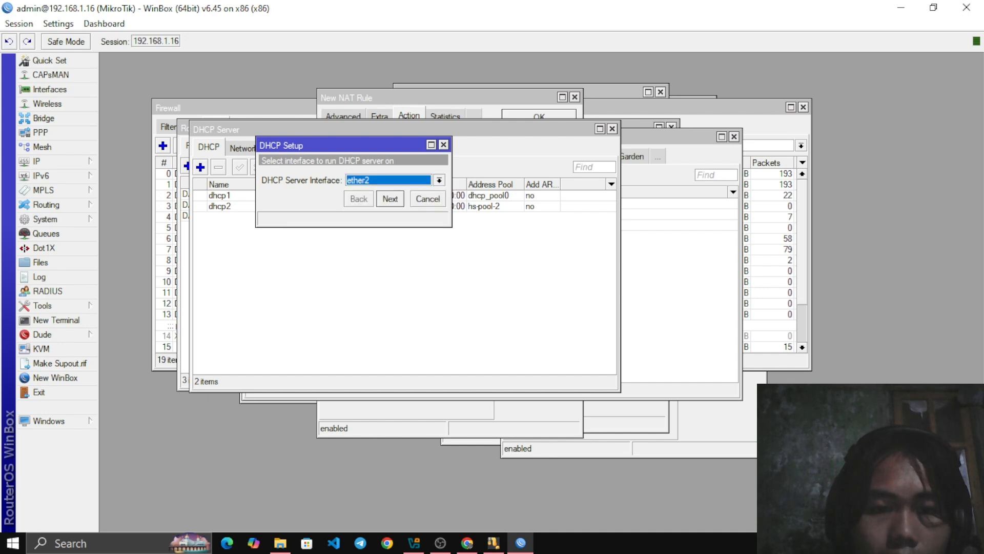
click(439, 180)
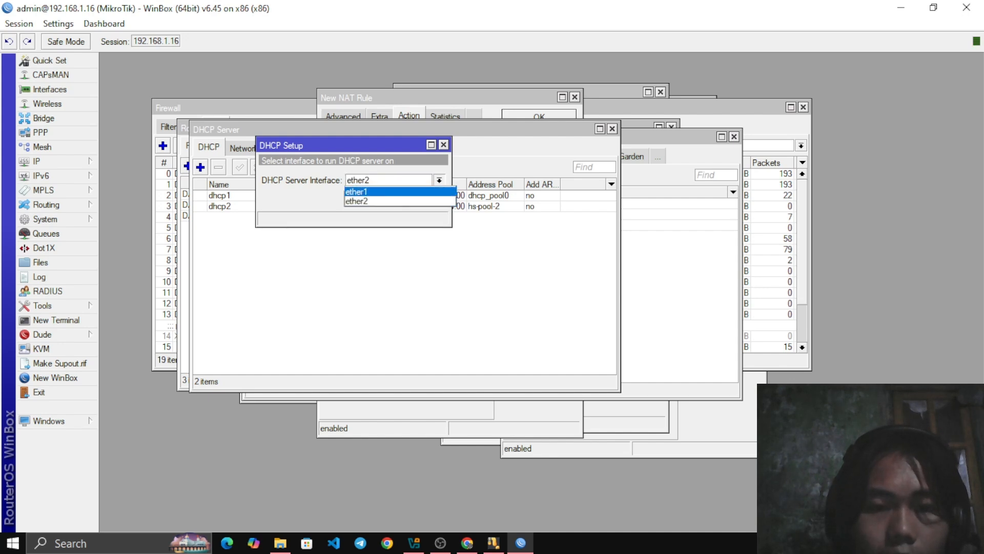
click(390, 191)
click(440, 180)
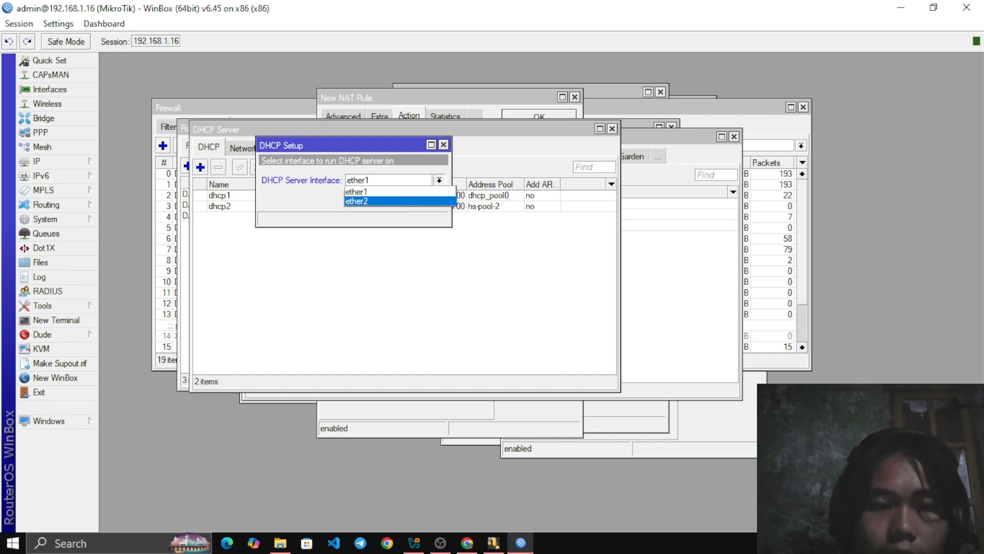
click(389, 201)
click(391, 199)
click(390, 199)
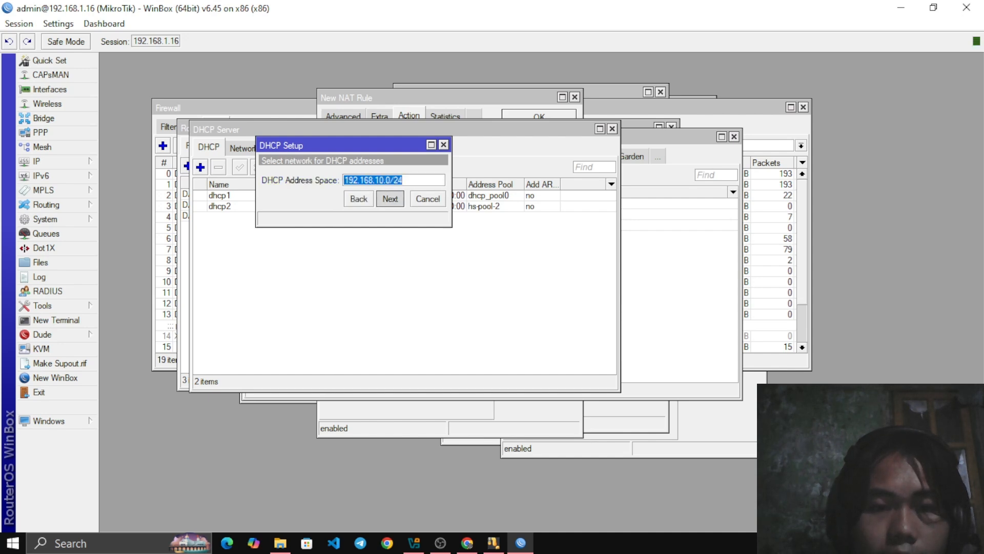
click(390, 199)
click(390, 198)
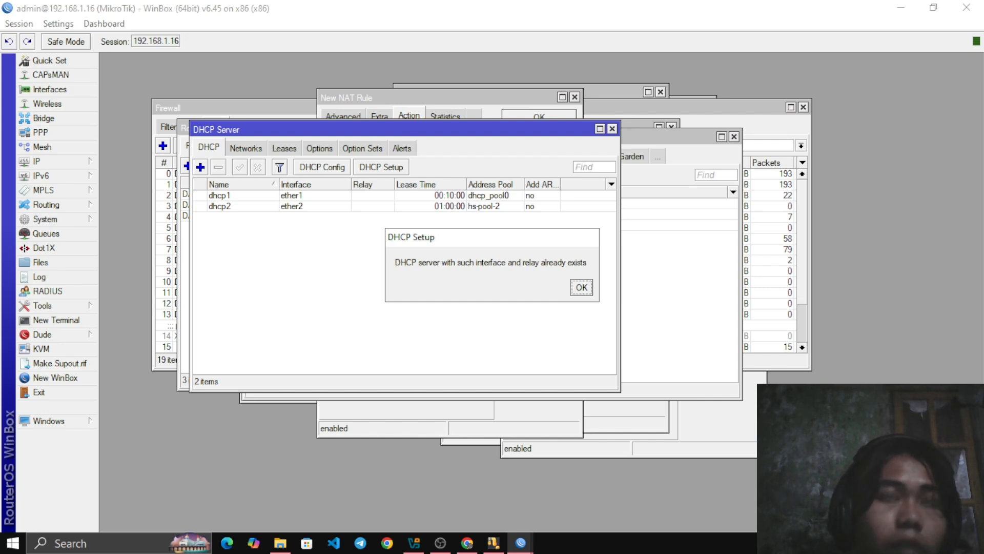
key(Return)
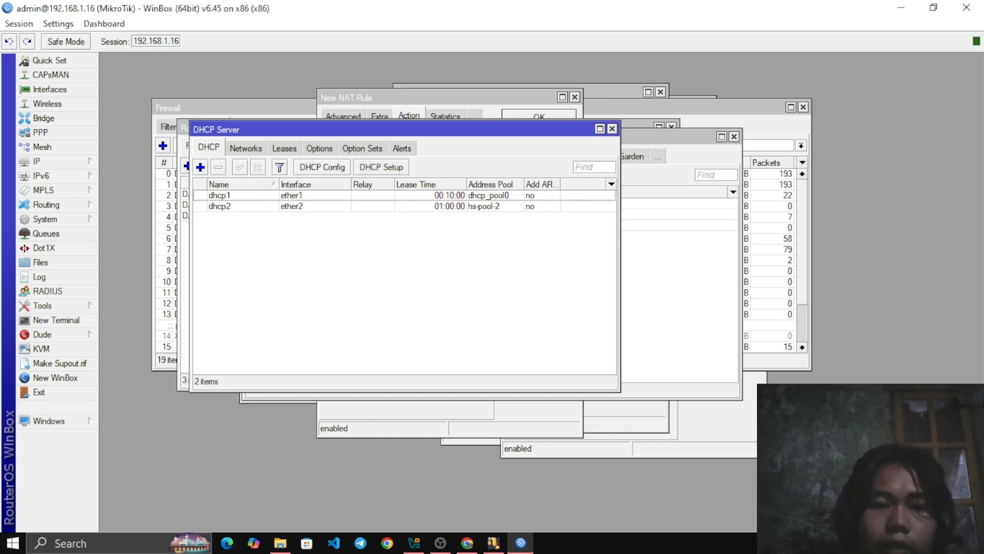
Open the hotspot settings and examine the server profiles and the configured hotspot servers
click(37, 161)
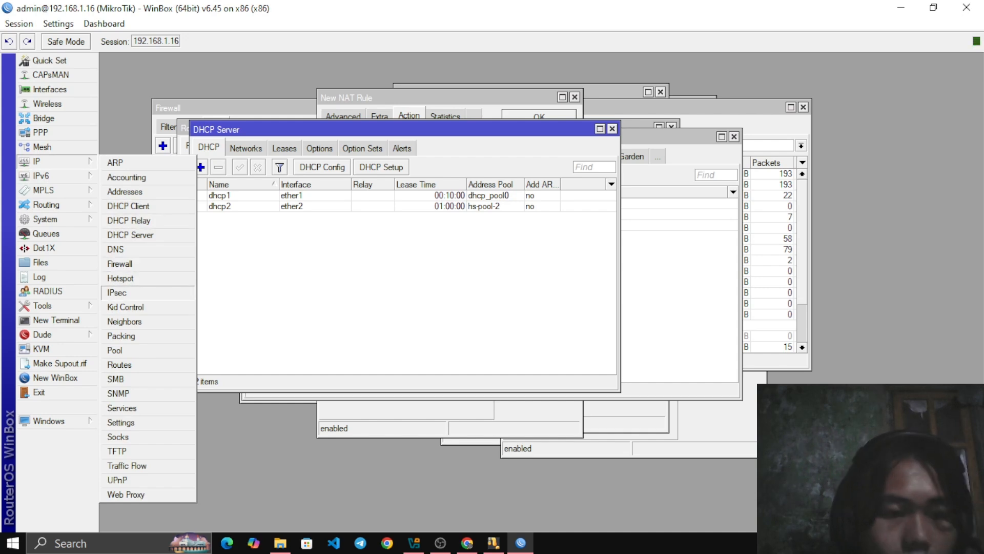
click(120, 278)
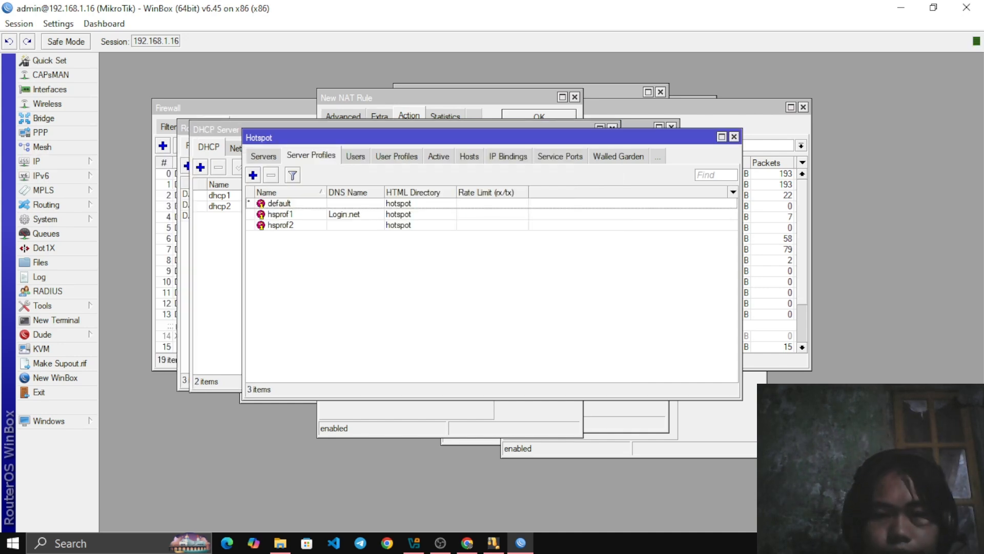
drag(410, 137, 364, 134)
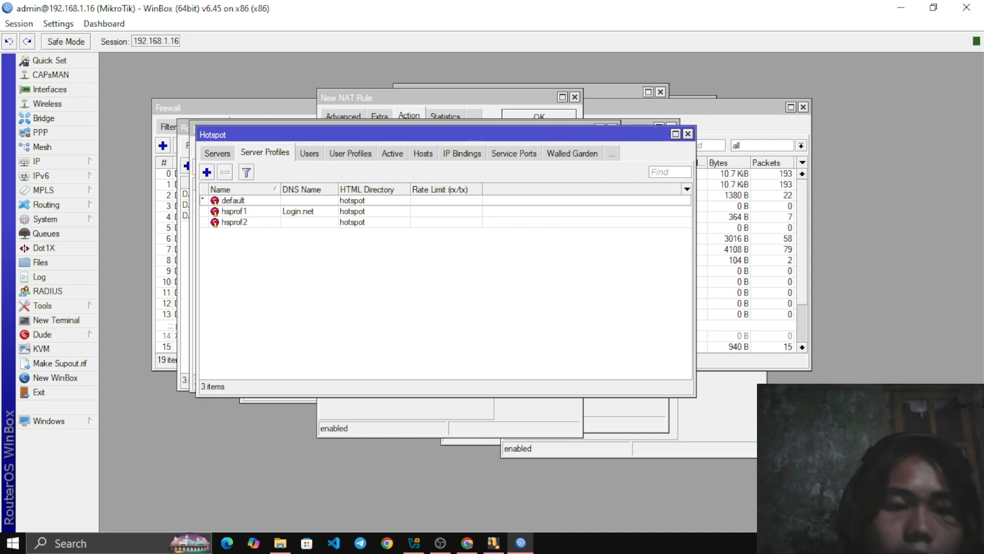
click(218, 153)
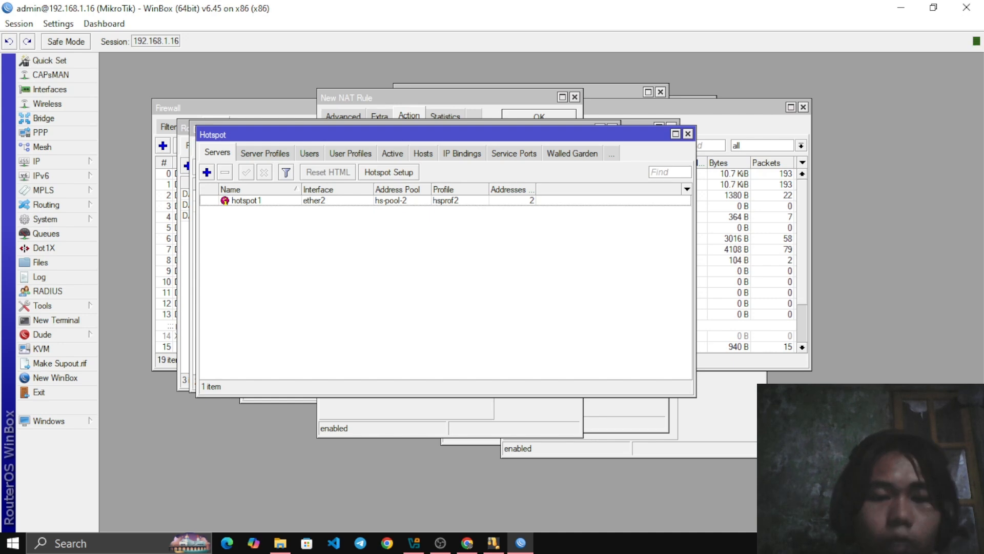
Try to run the hotspot setup wizard on interface ether2
click(389, 172)
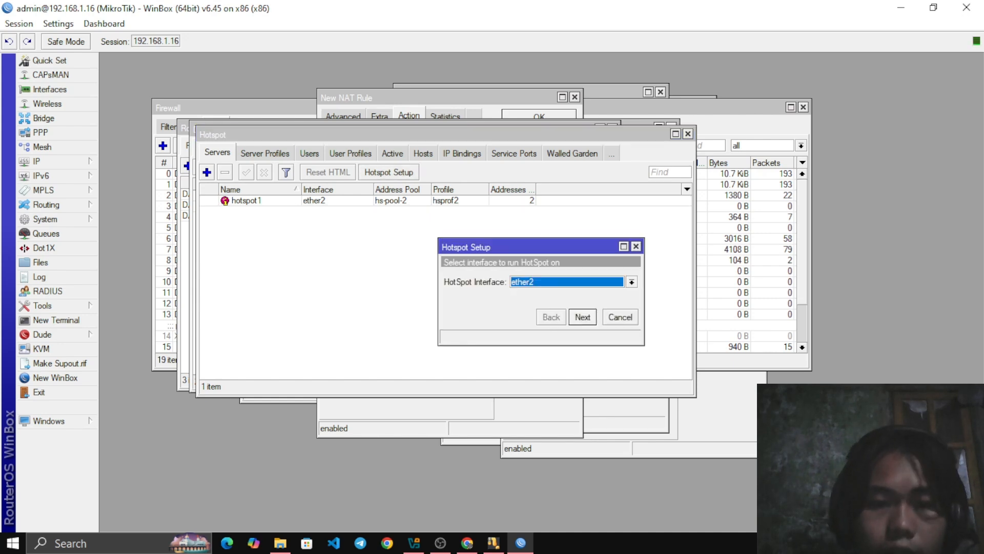
click(632, 282)
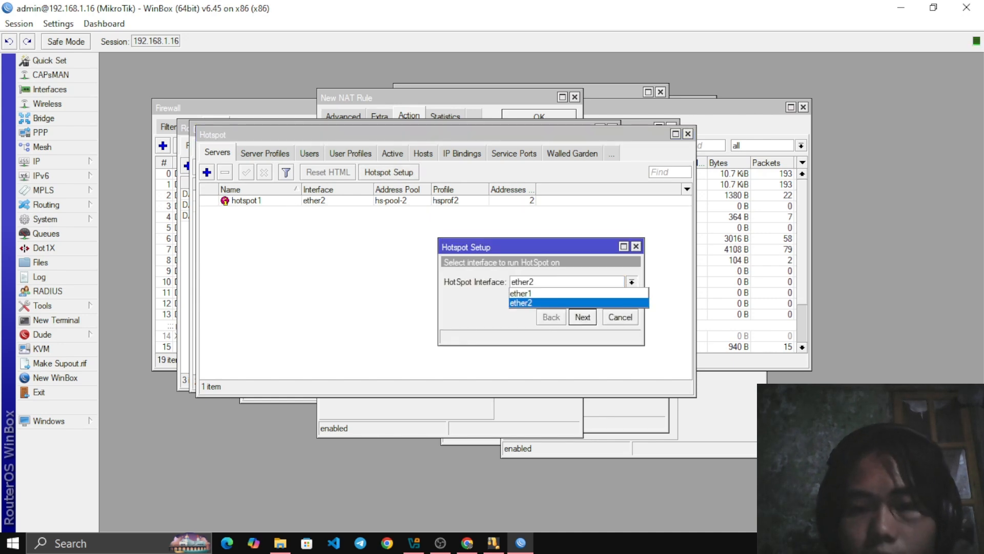
key(Return)
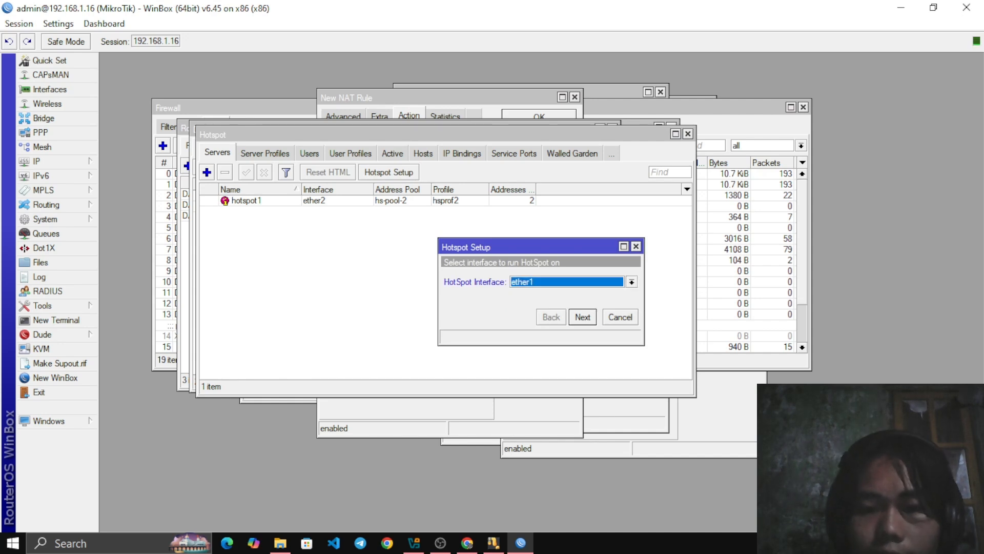
click(632, 282)
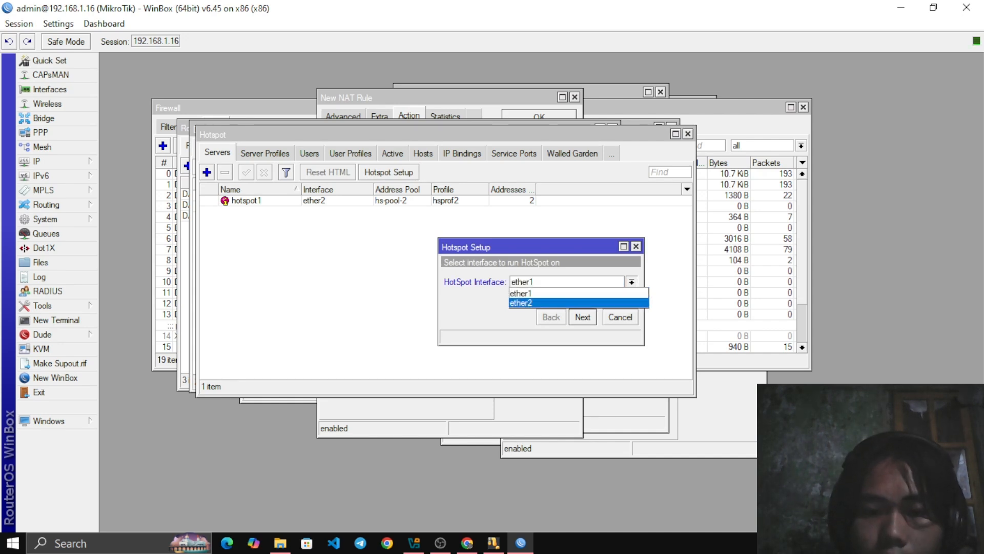
key(Return)
key(Return)
key(Return)
key(Return)
key(Return)
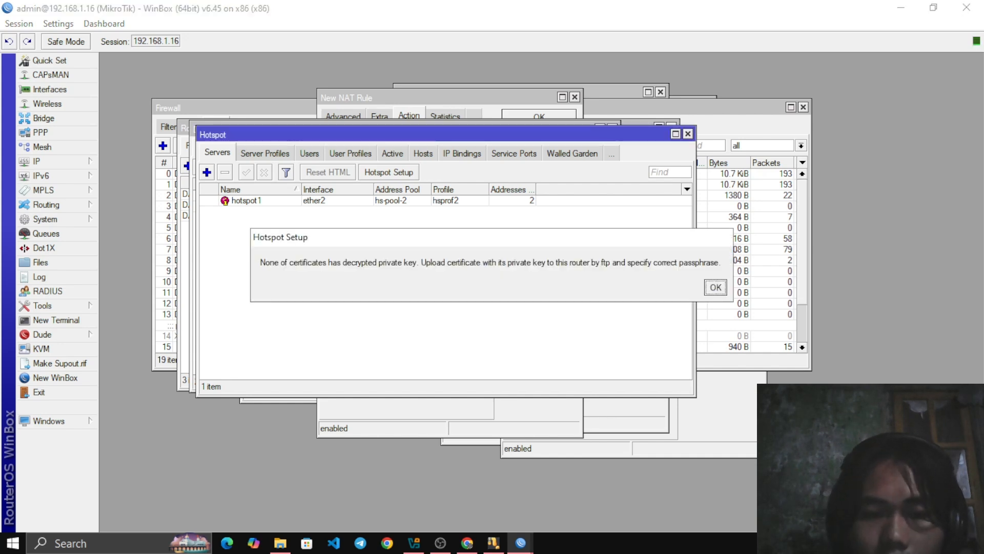
key(Return)
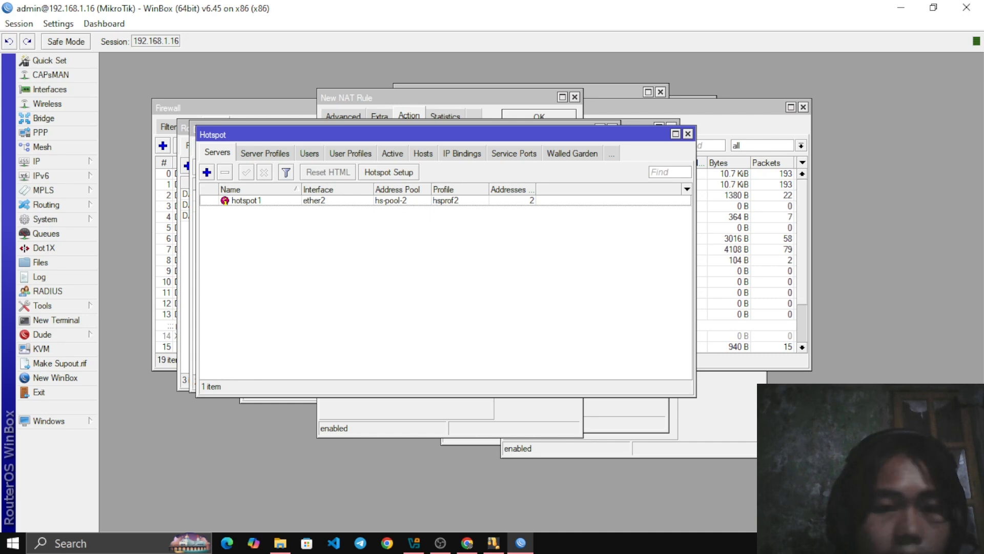
Open the hotspot user list and try to add a user named vwindows for all servers with the default profile
click(309, 153)
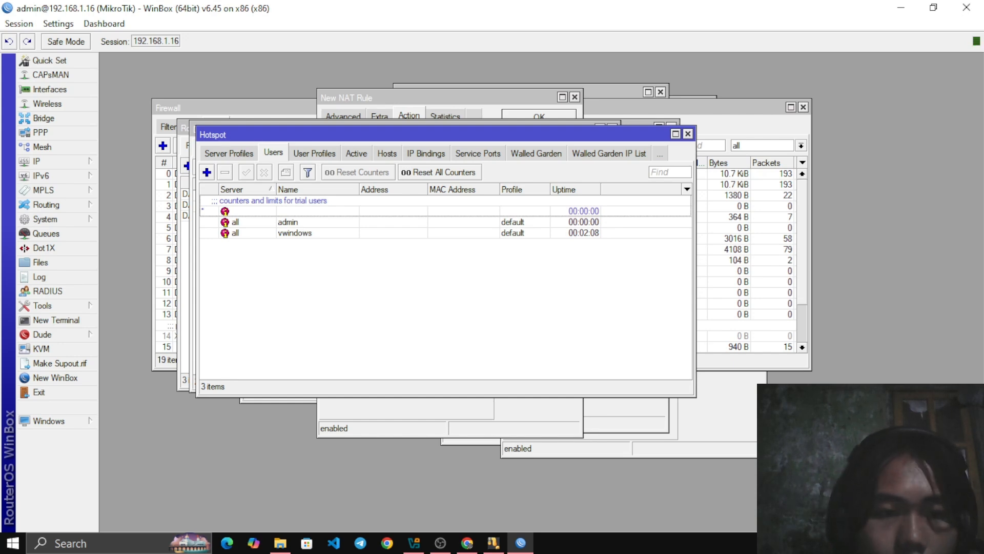
click(207, 173)
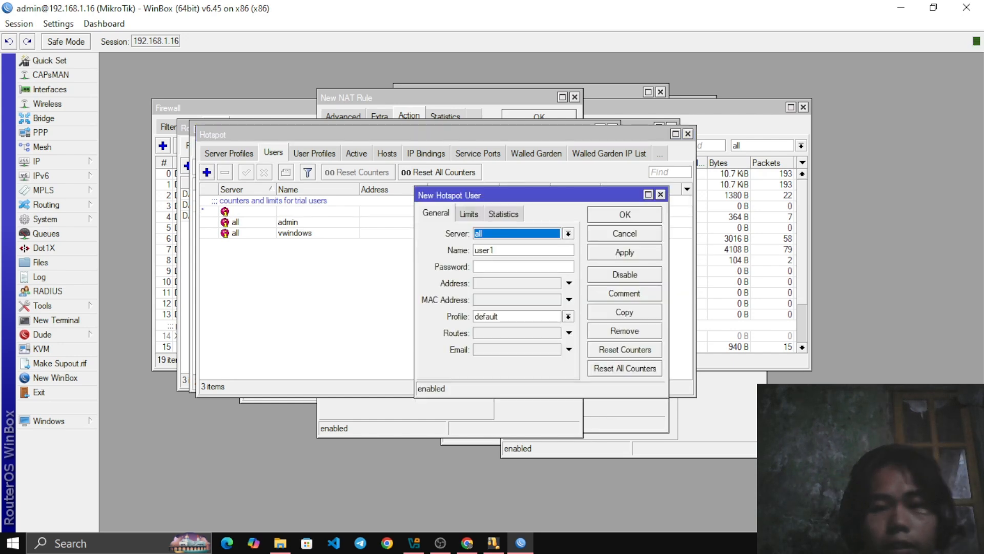
drag(461, 195, 344, 136)
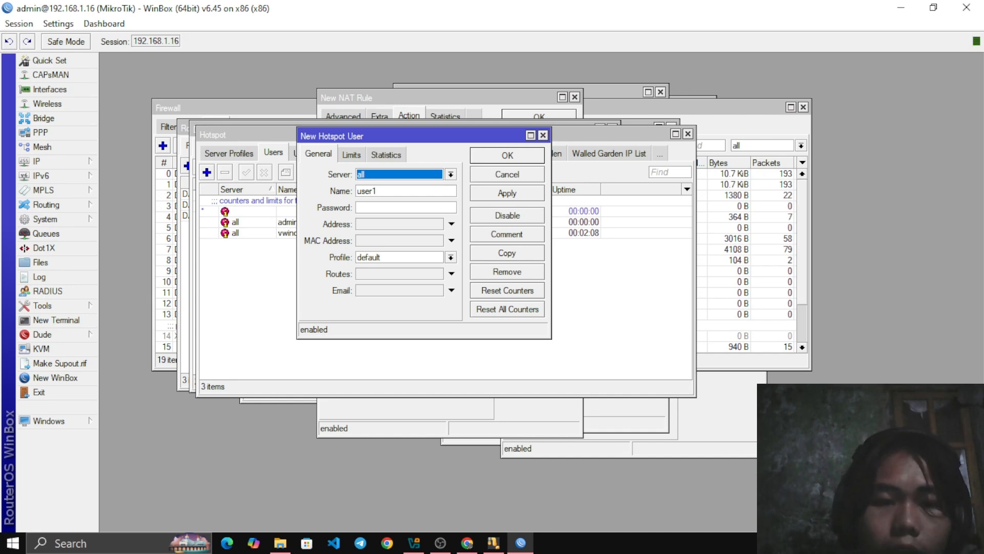
click(378, 190)
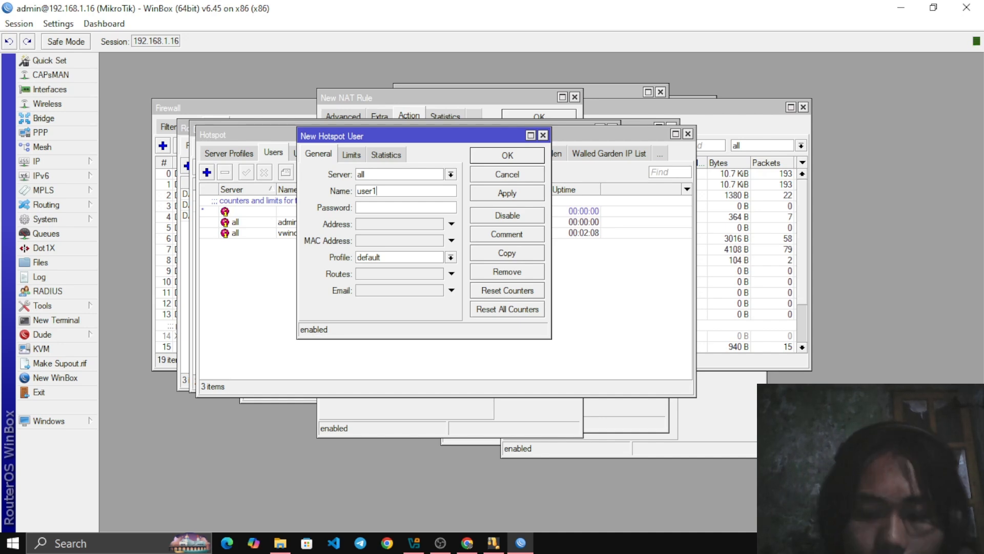
key(BackSpace)
key(BackSpace)
key(BackSpace)
key(BackSpace)
key(BackSpace)
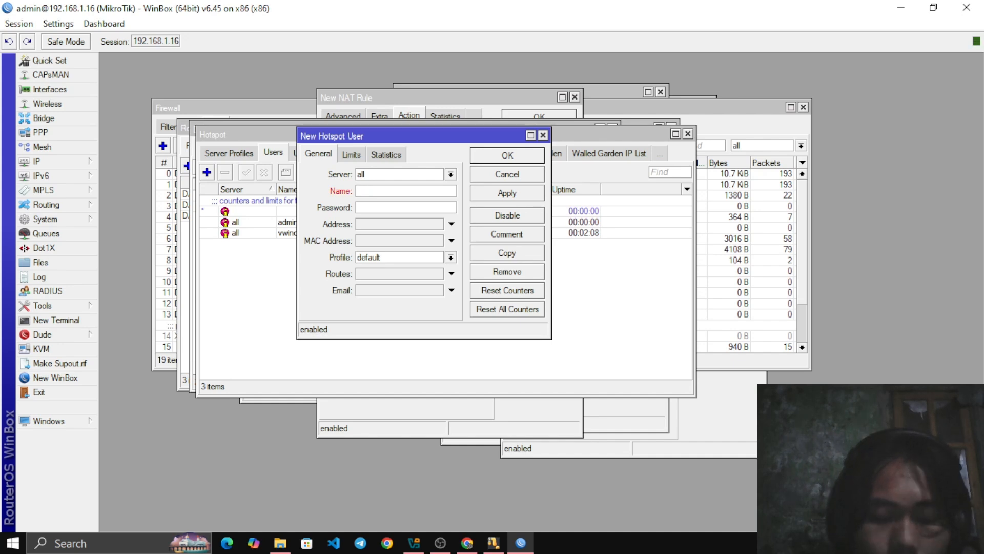
text(vwinow)
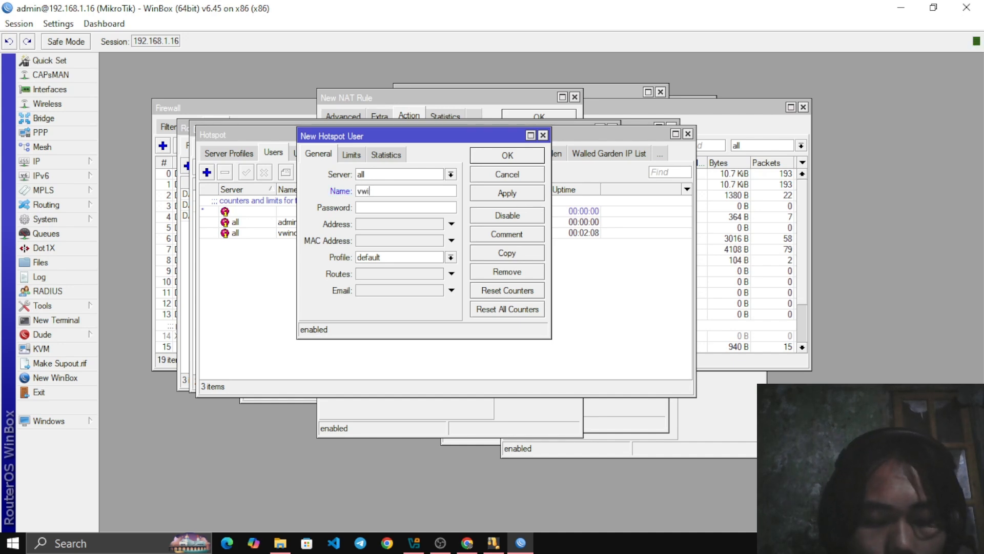
key(BackSpace)
key(BackSpace)
text(dows)
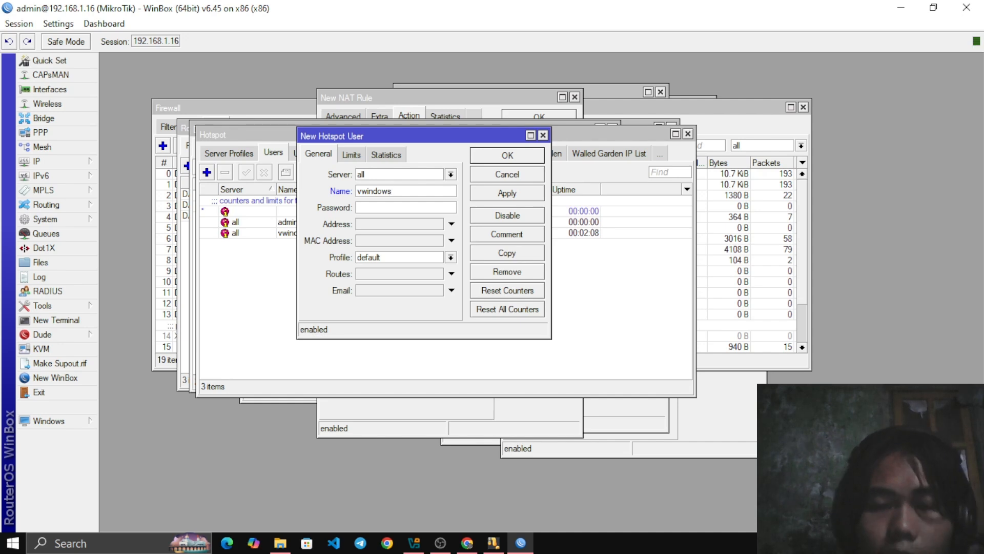
drag(420, 136, 419, 171)
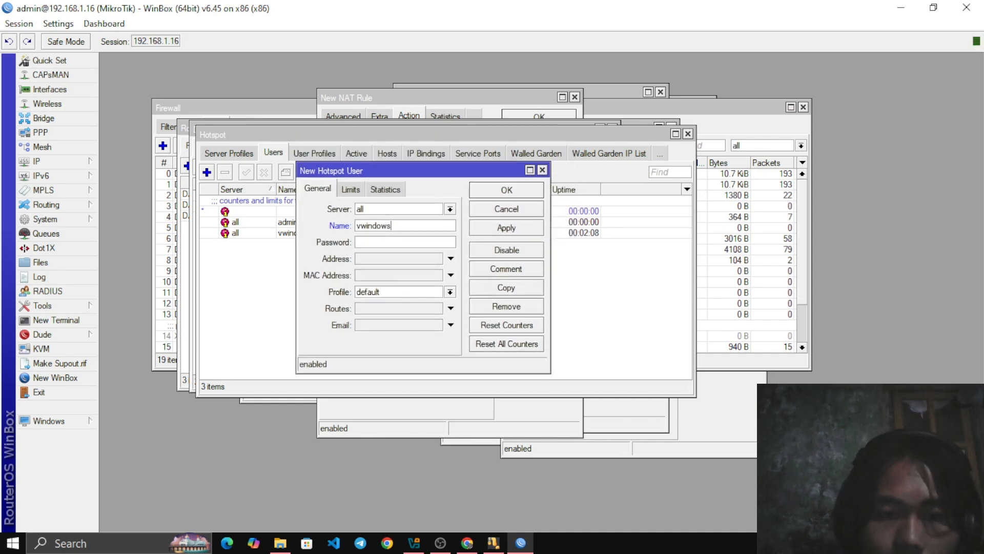
click(543, 170)
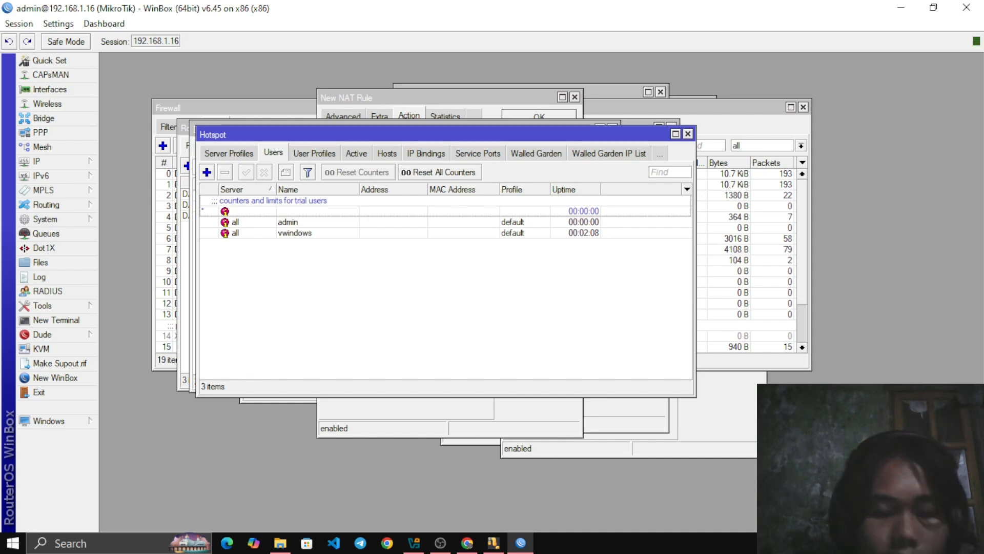
Switch to VirtualBox Manager and examine the Adapter 1 network settings and attachment type of the vwindows7 machine
mouse_move(493, 543)
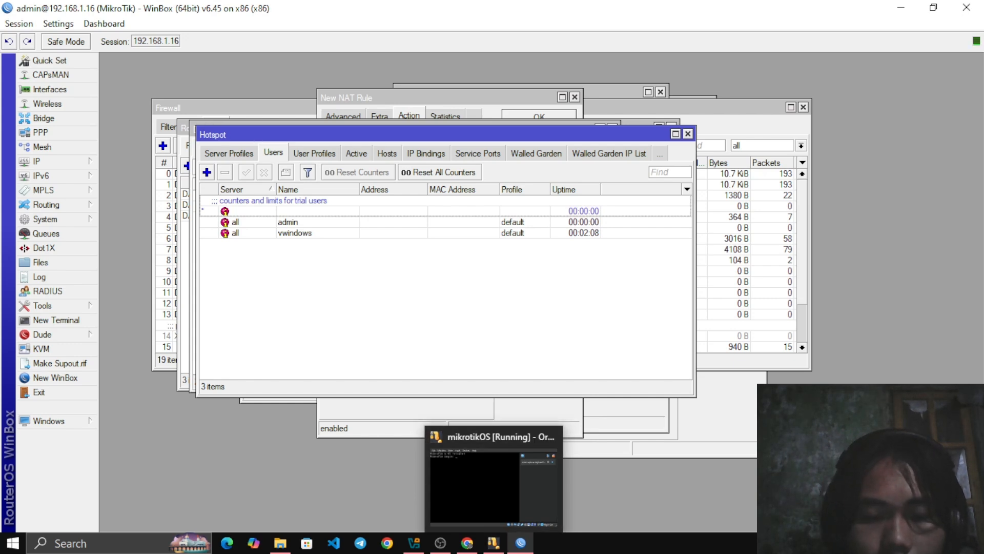
click(414, 542)
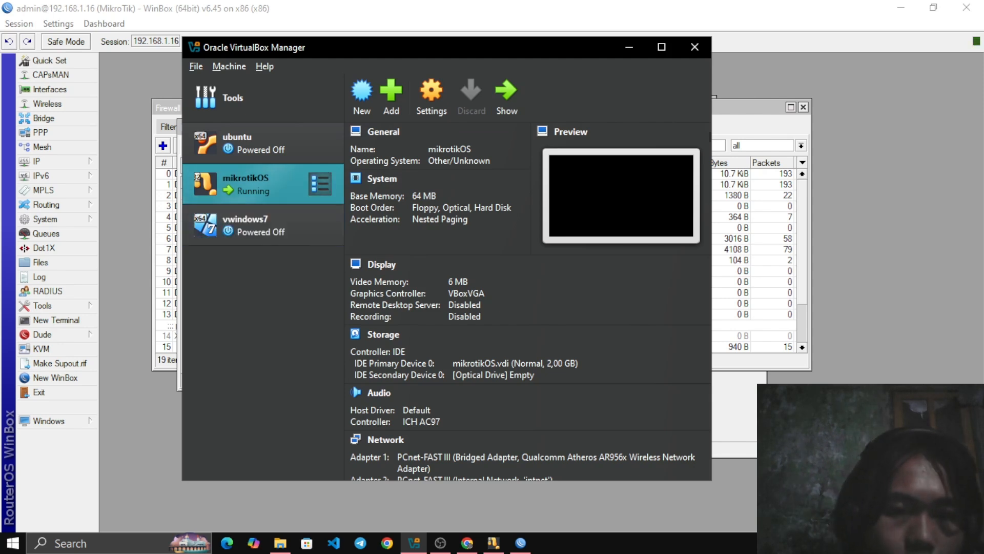
click(269, 225)
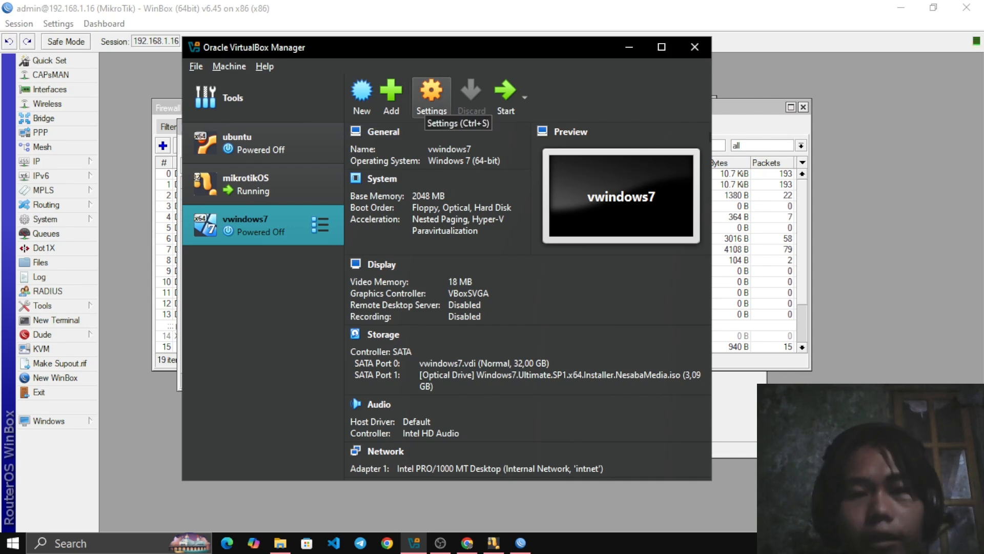
click(428, 104)
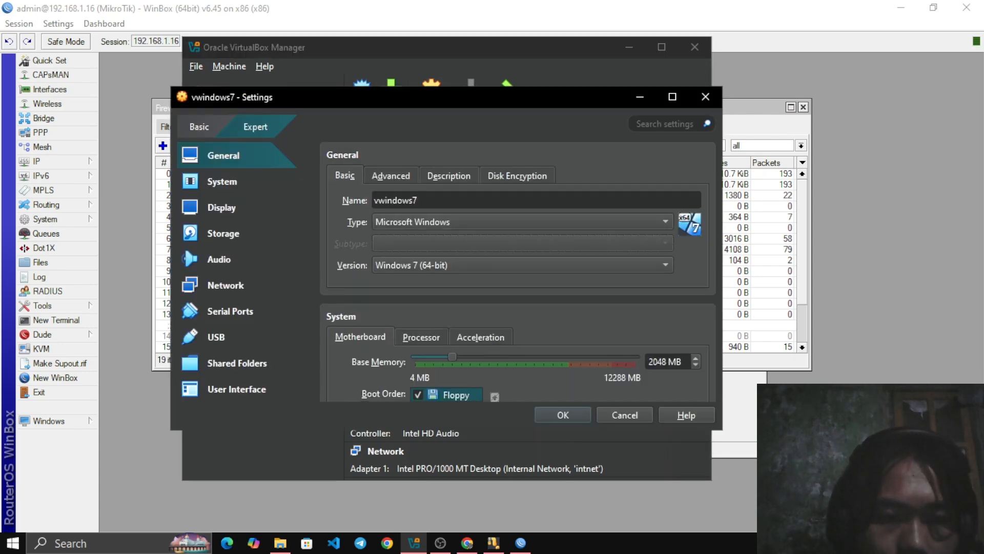
click(216, 285)
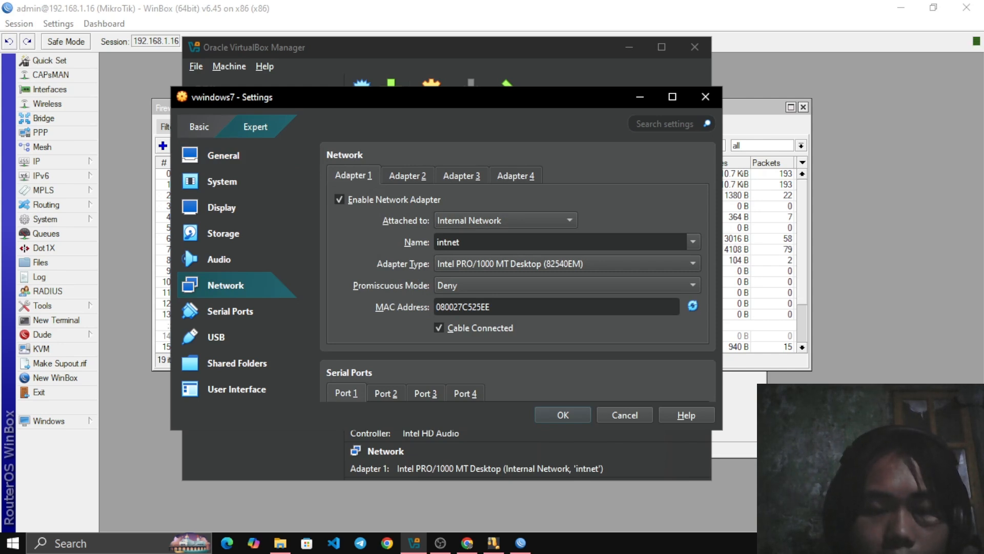
click(505, 220)
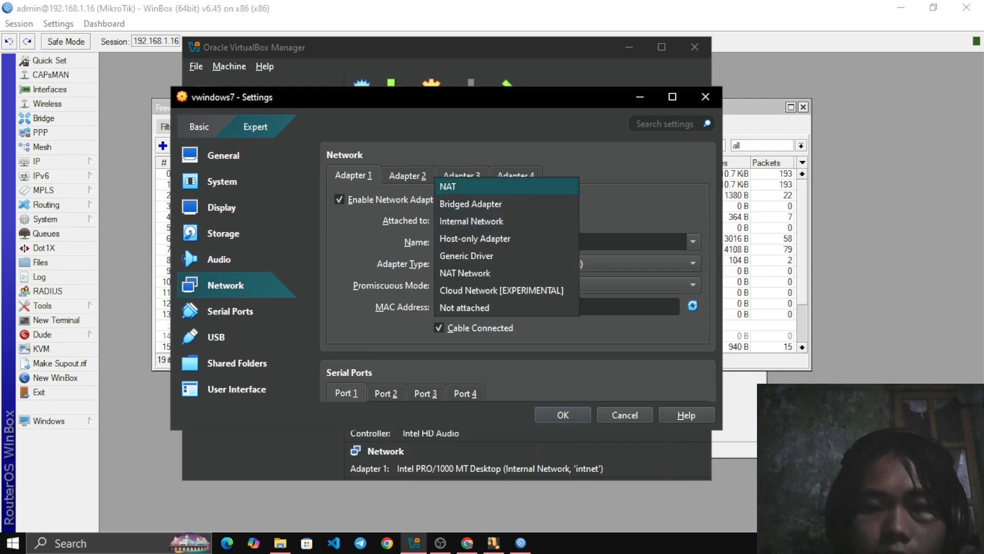
key(Return)
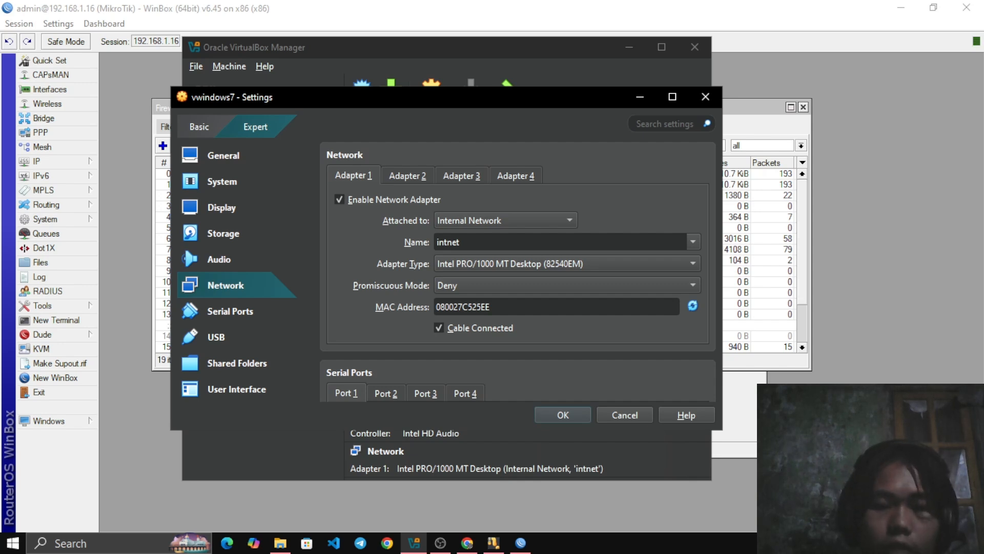
click(706, 96)
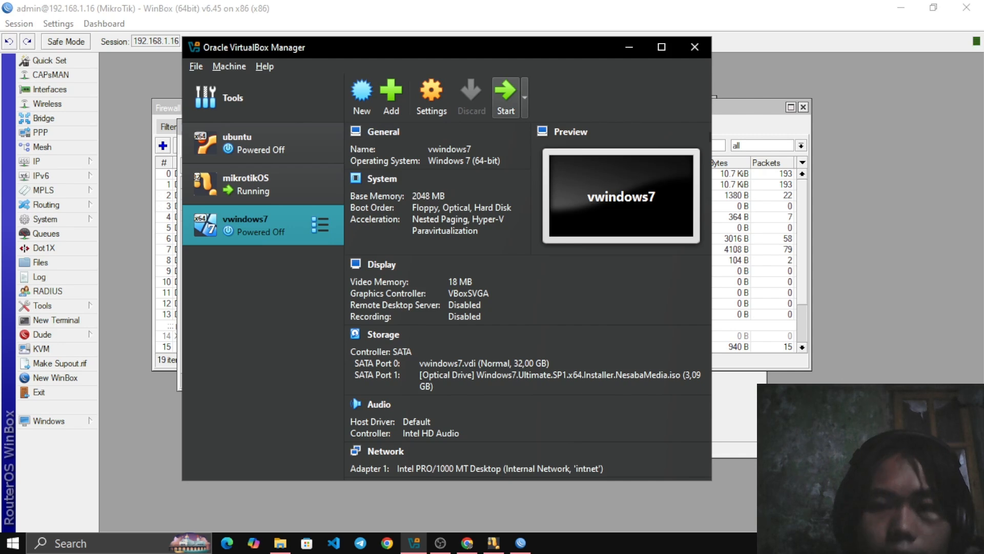
Start the vwindows7 virtual machine with Start Windows Normally and log in with the account password
click(506, 97)
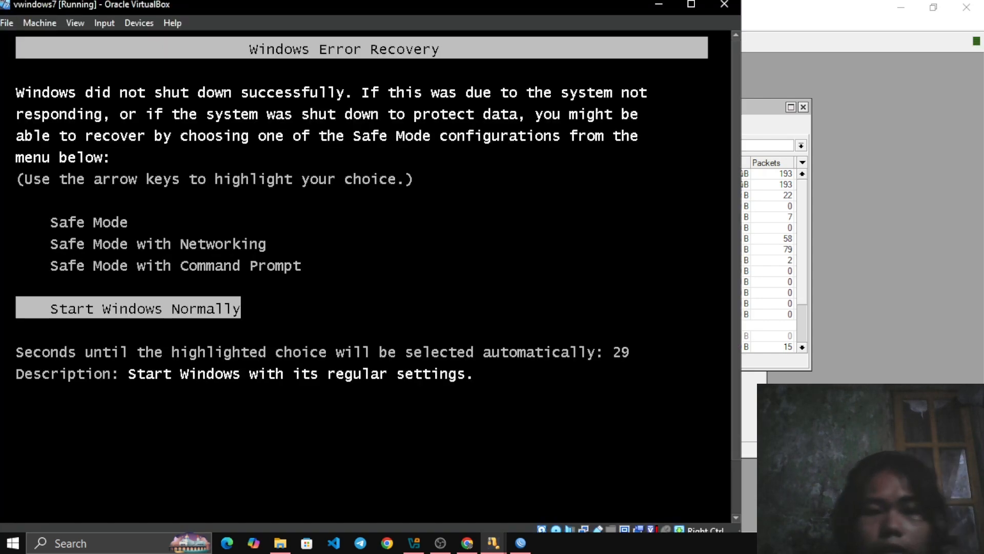
key(Return)
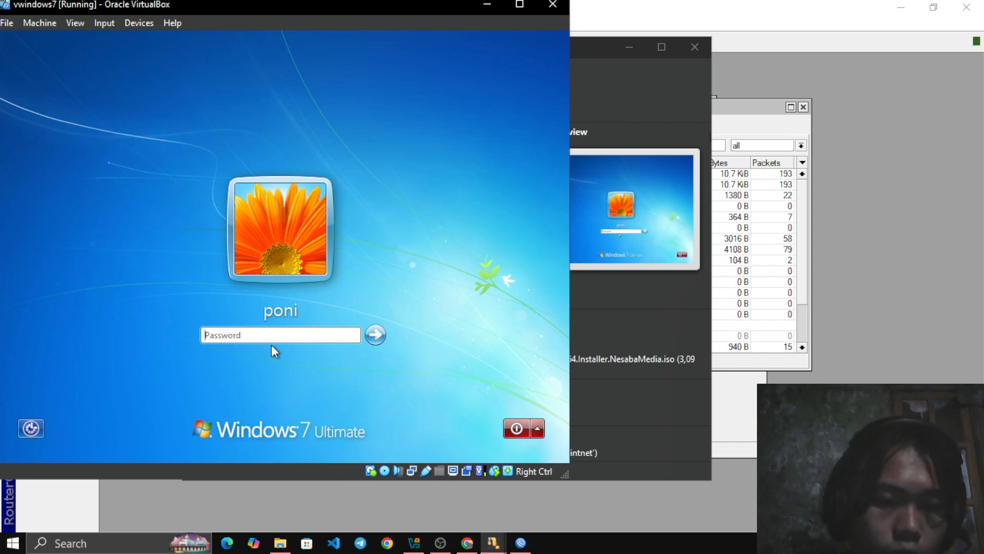
text(••)
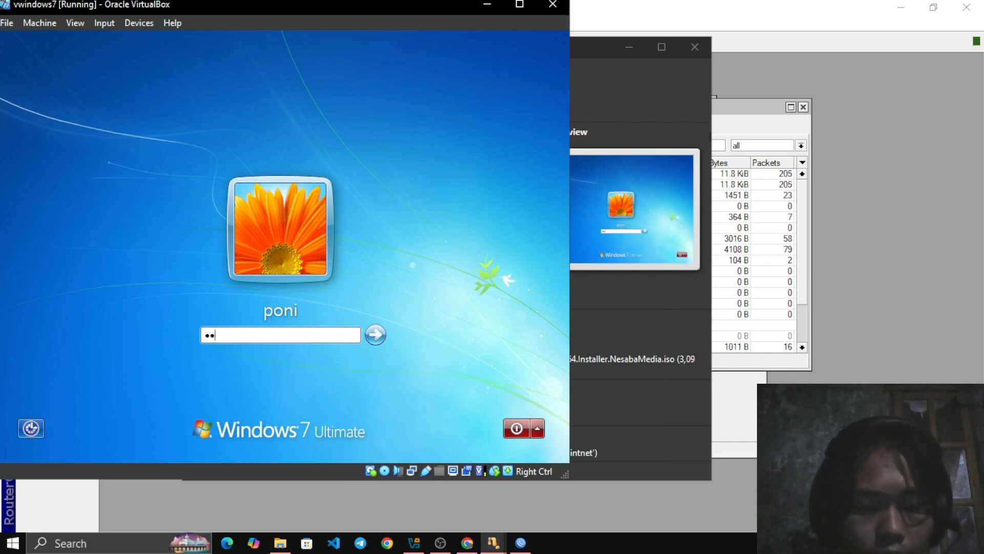
text(•••)
key(Return)
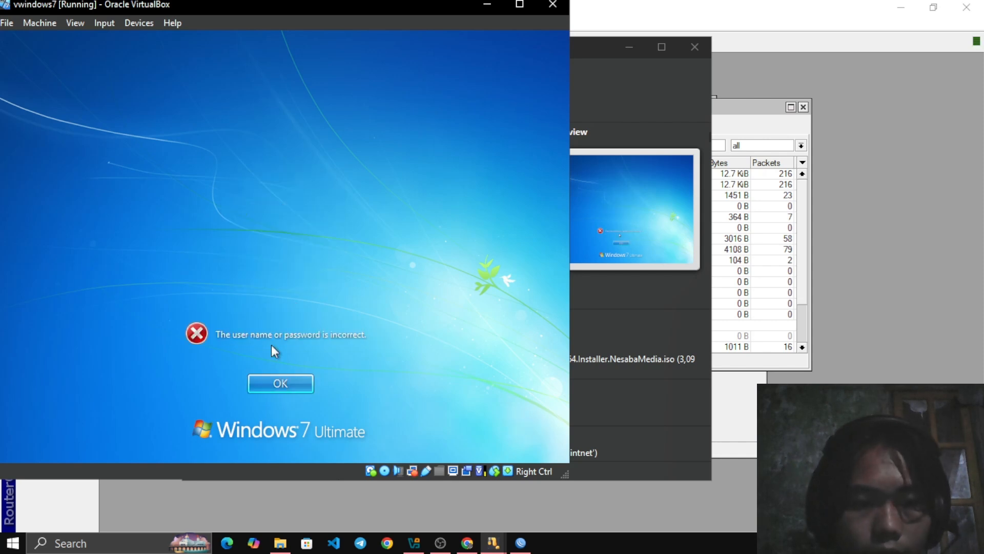
key(Return)
text(•••)
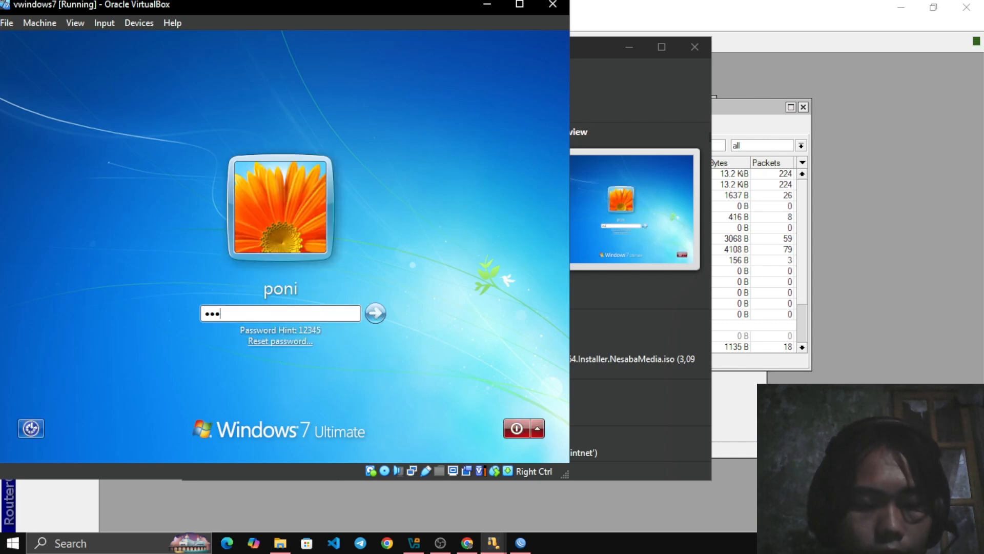
text(••)
key(Return)
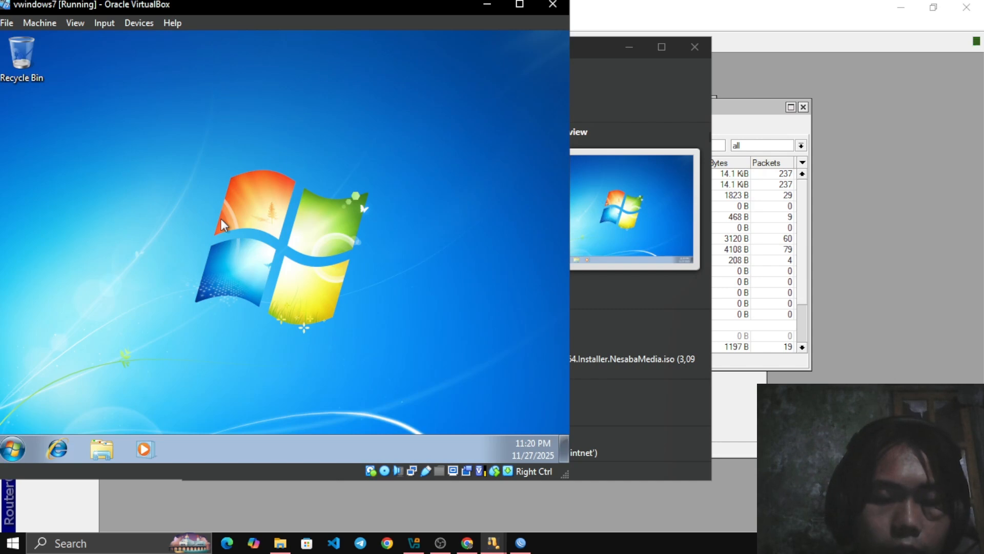
drag(249, 132, 347, 208)
right_click(248, 132)
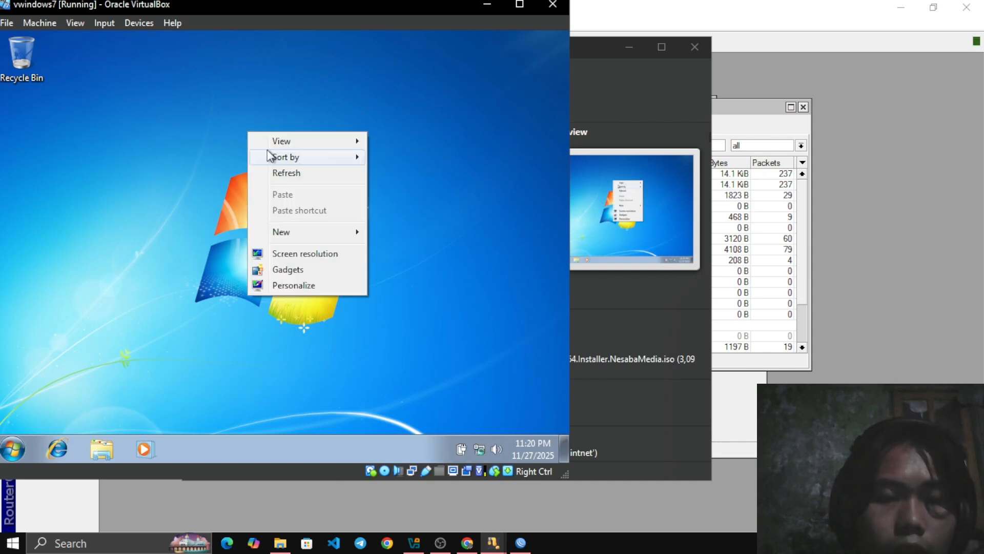
click(286, 174)
right_click(255, 142)
click(284, 184)
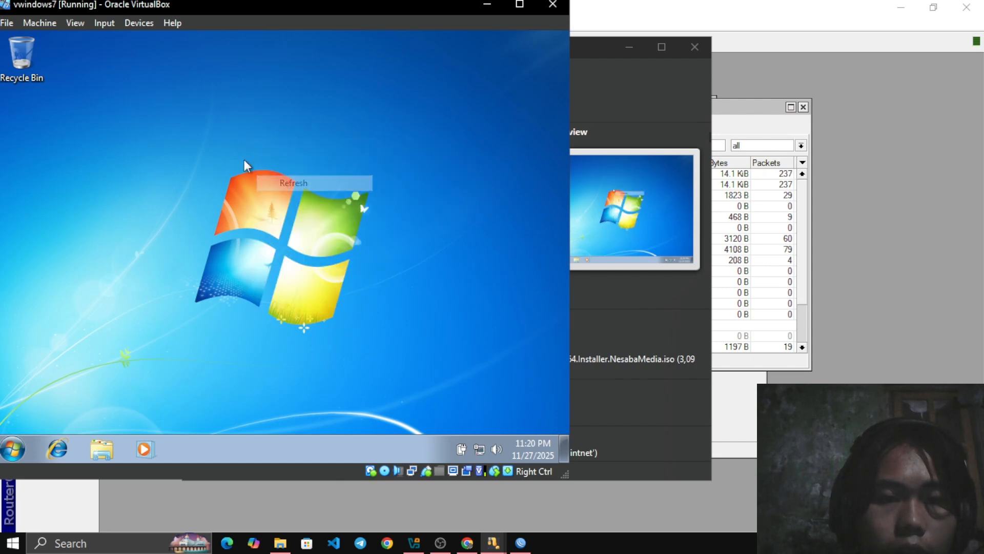
right_click(244, 160)
click(280, 200)
right_click(255, 157)
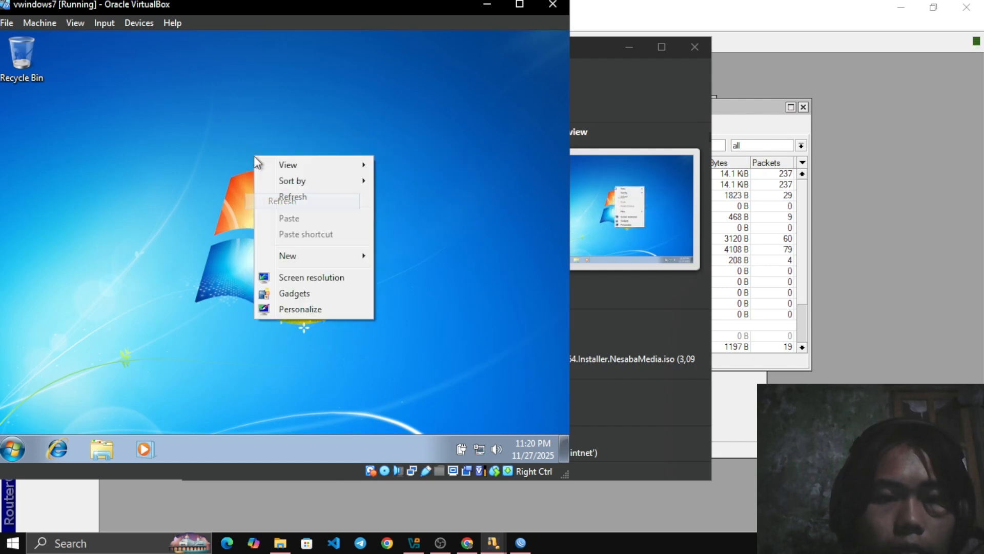
click(287, 201)
right_click(241, 154)
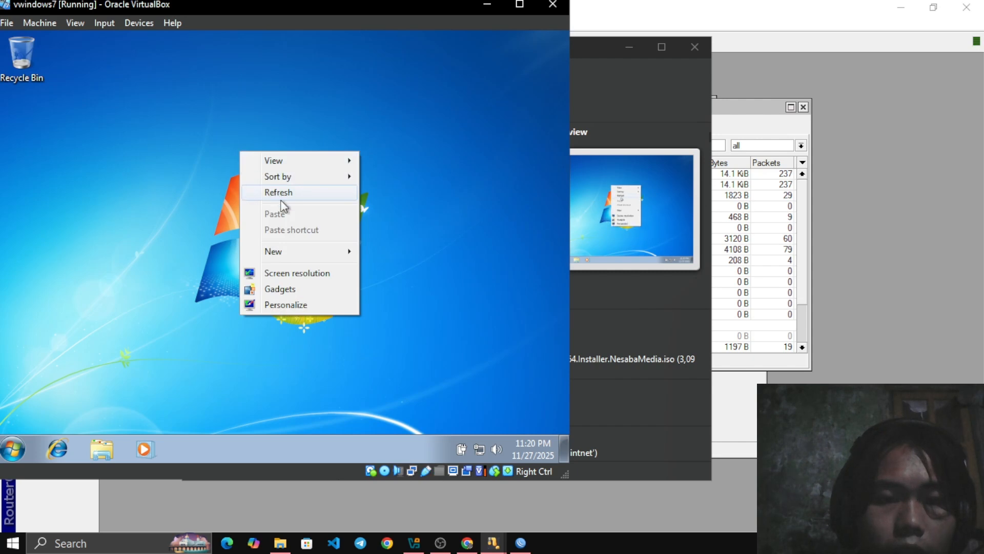
click(267, 192)
right_click(254, 167)
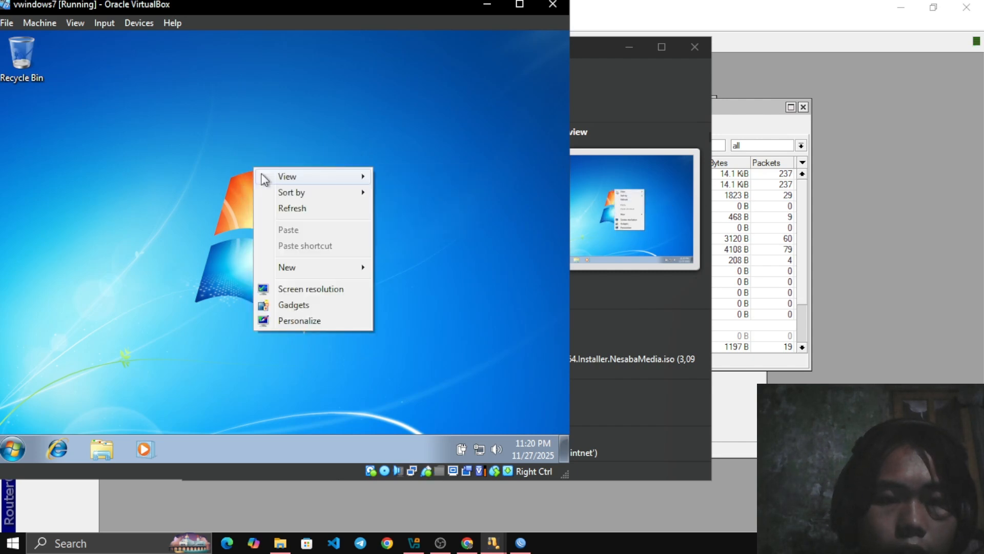
click(288, 209)
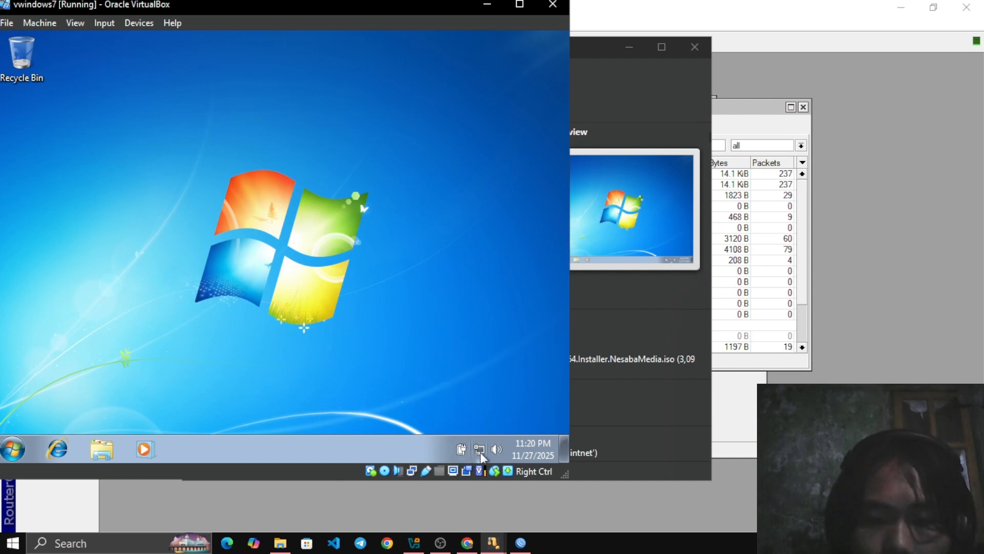
mouse_move(482, 456)
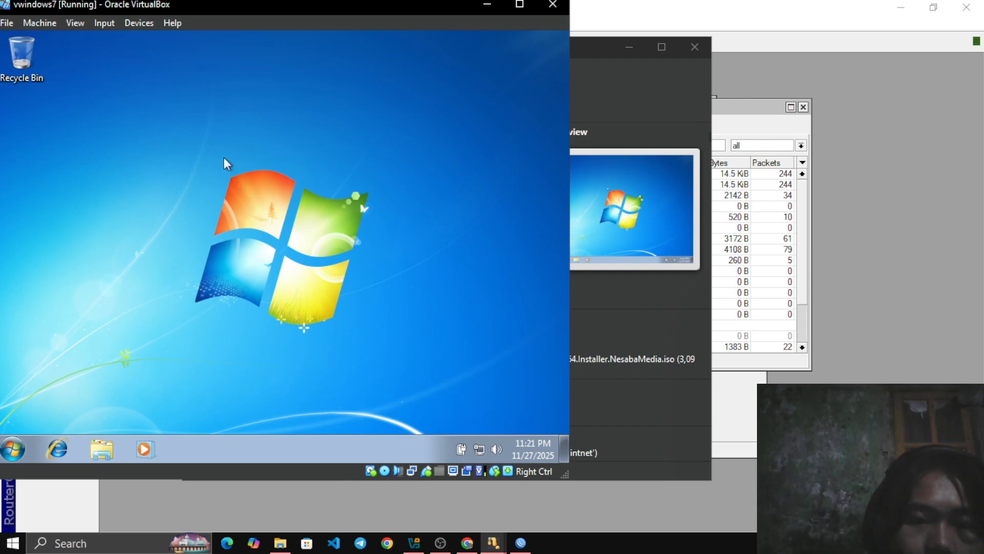
drag(223, 157, 376, 282)
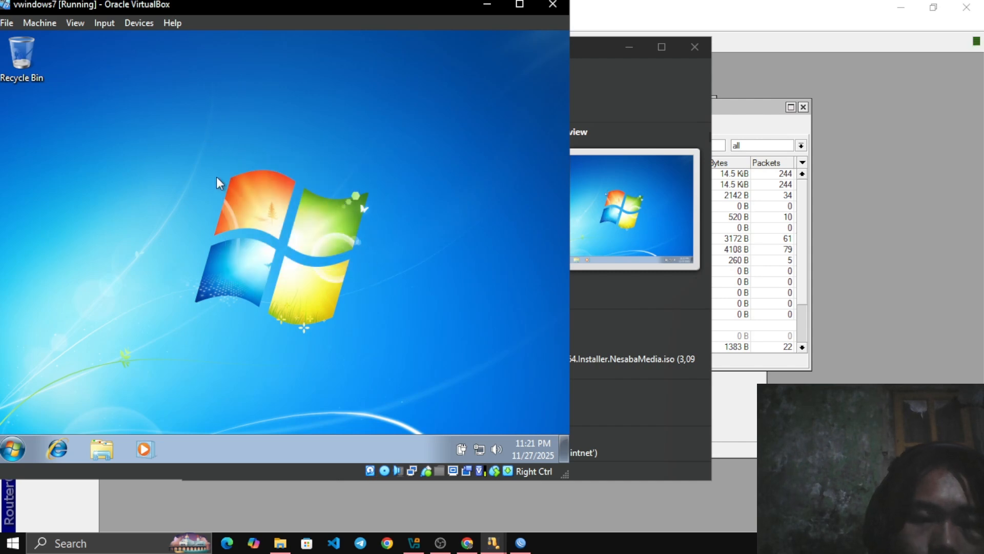
drag(209, 162, 344, 290)
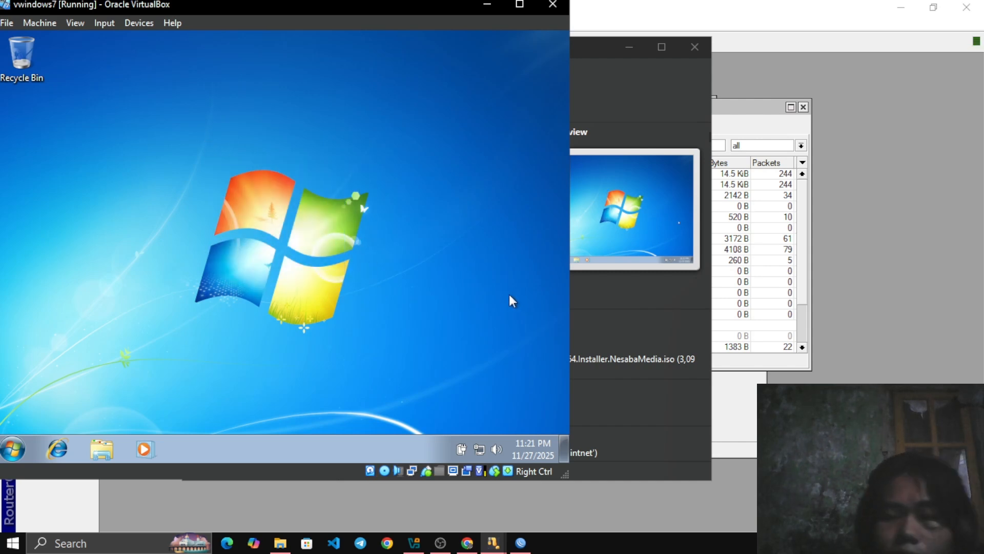
drag(167, 146, 388, 323)
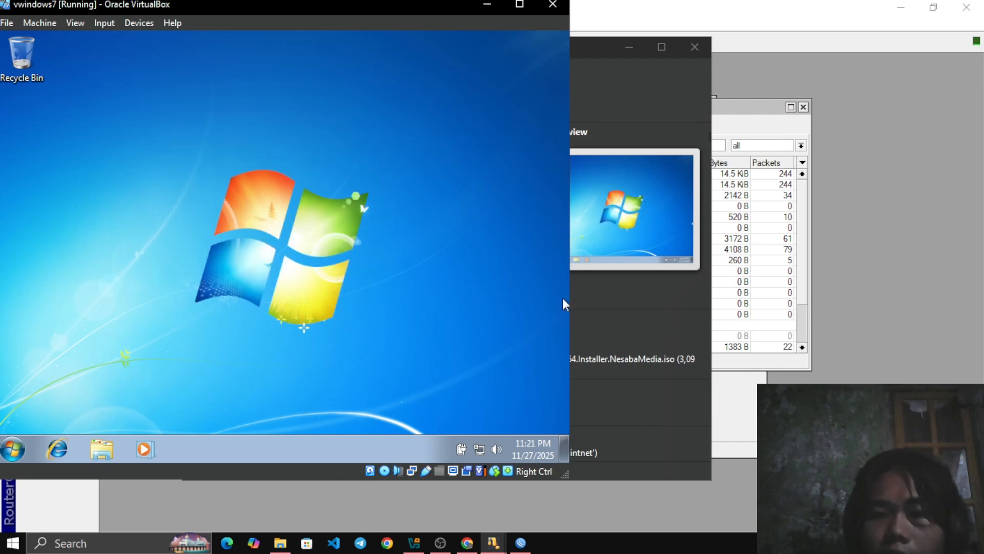
drag(213, 124, 398, 316)
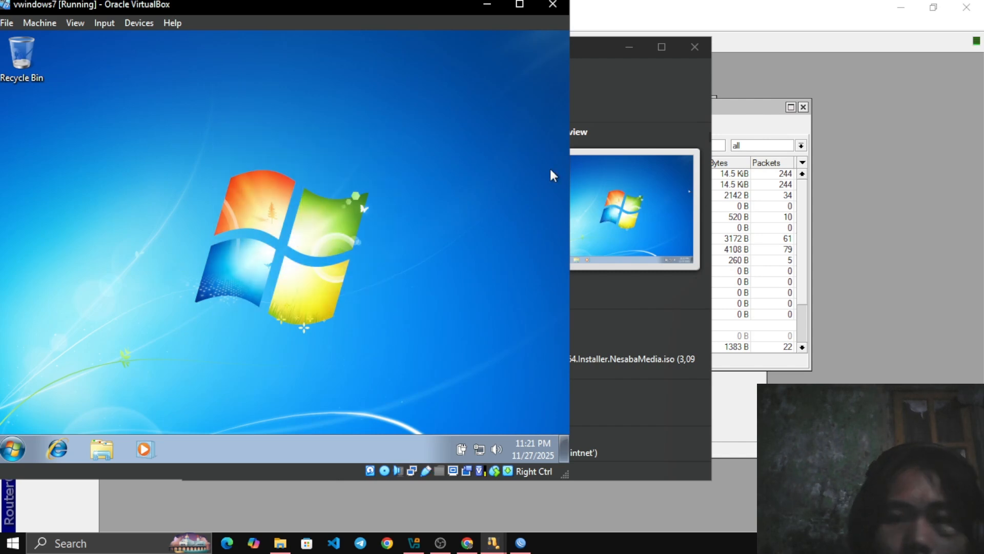
Switch to WinBox, open a new terminal and ping google.com from the router, stopping the ping after several replies
key(alt+Tab)
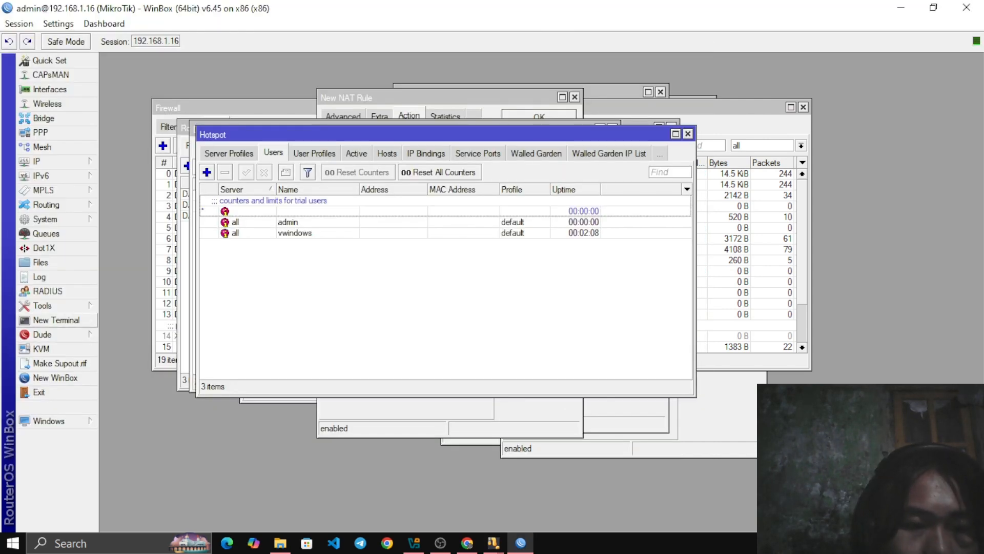
click(56, 319)
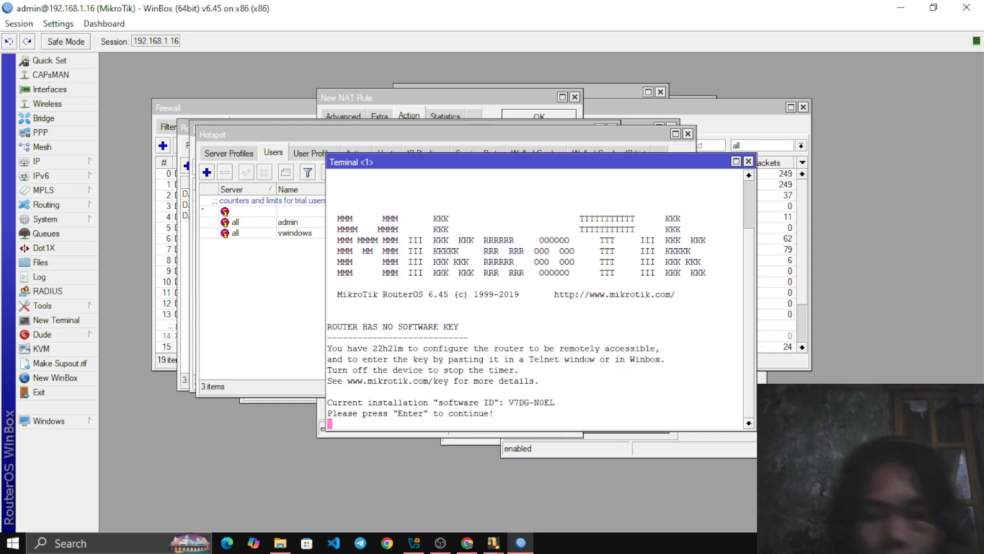
key(Return)
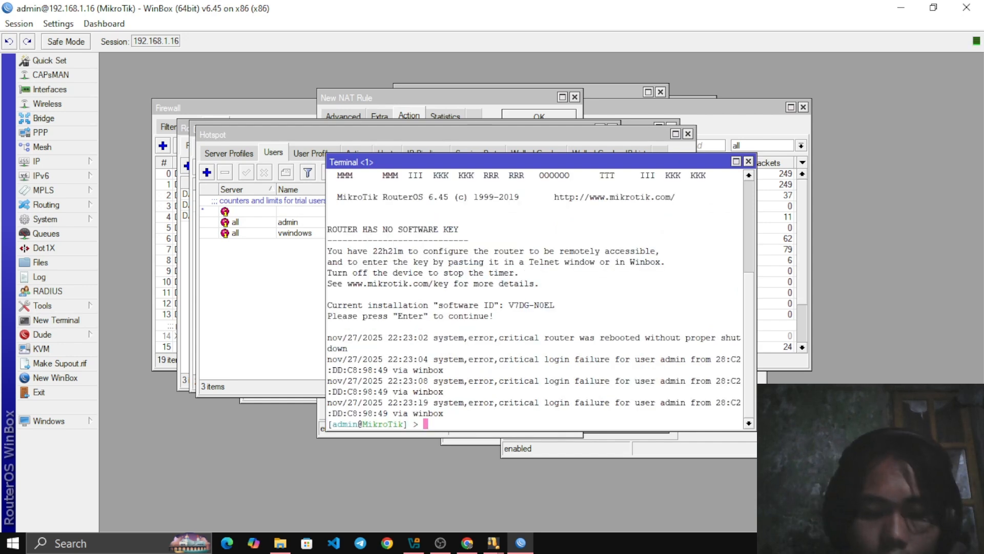
text(ping g)
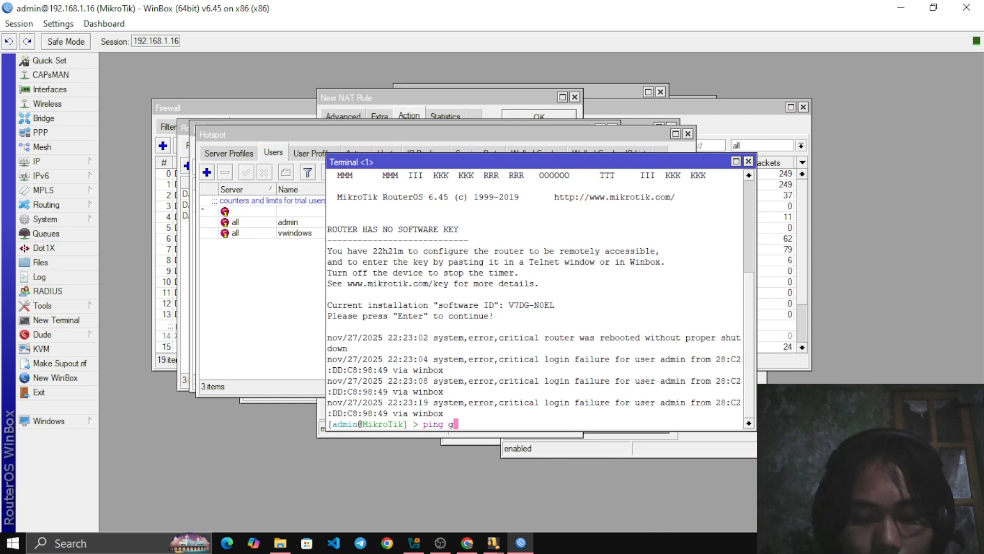
text(oogle)
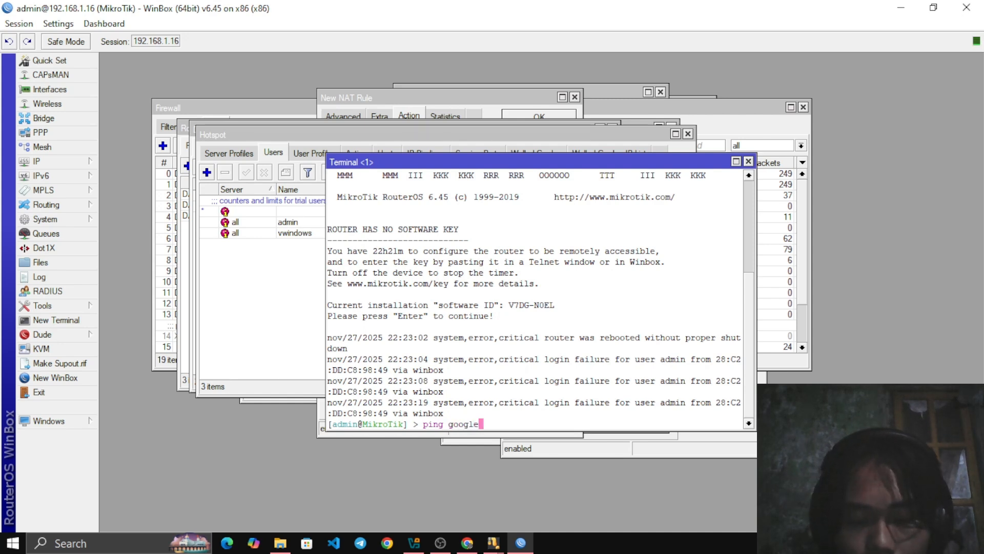
text(.com)
key(Return)
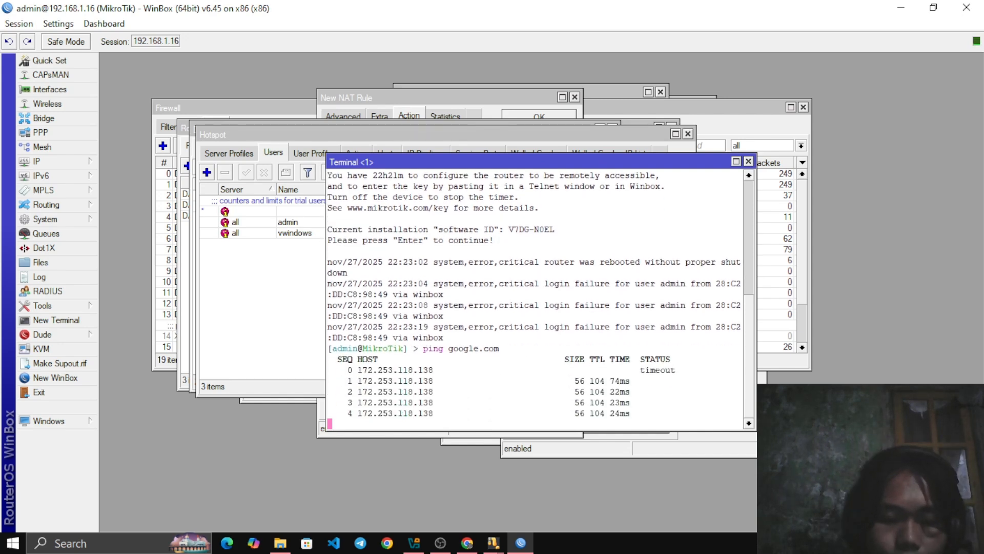
key(ctrl+c)
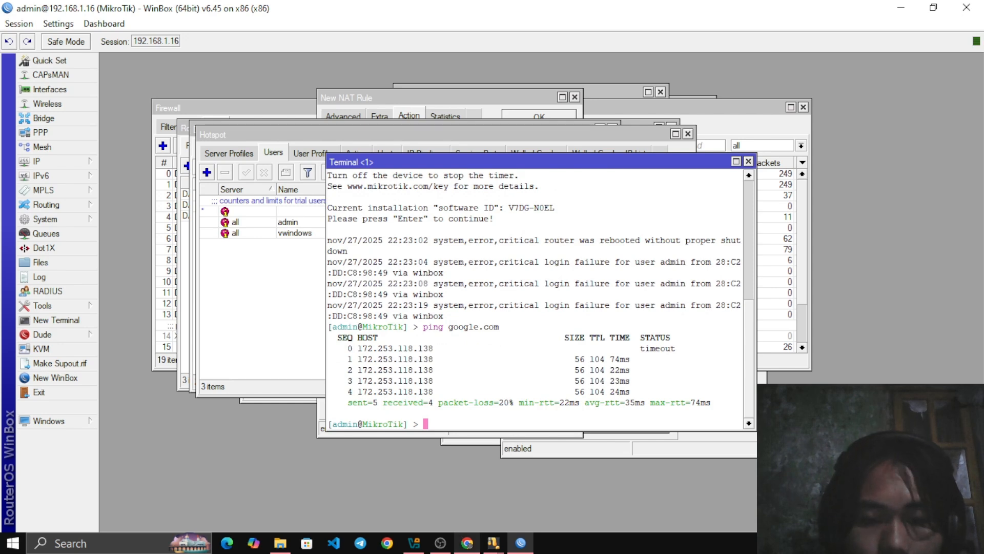
Switch to the vwindows7 machine, open a command prompt, ping google.com and move the prompt window aside
mouse_move(414, 543)
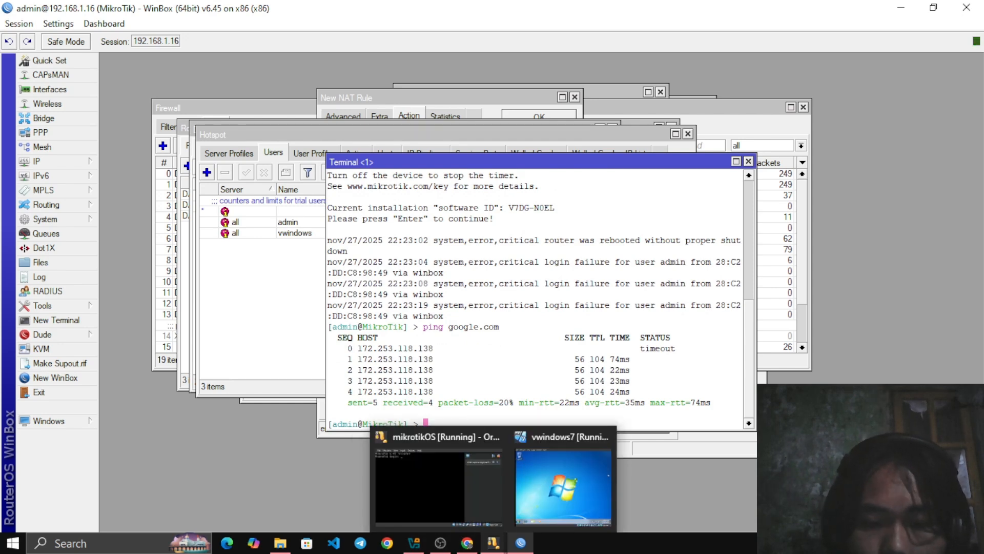
click(589, 488)
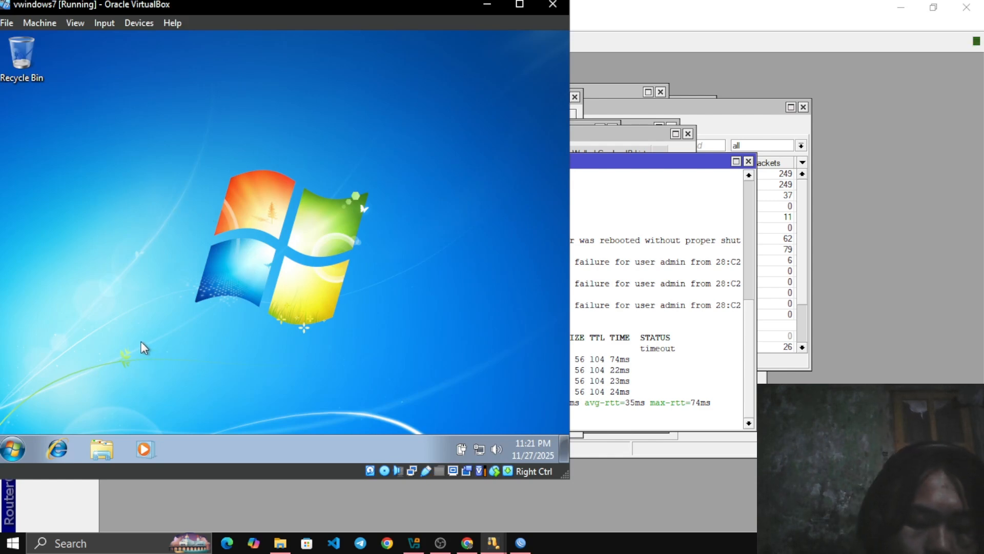
key(super+r)
key(Escape)
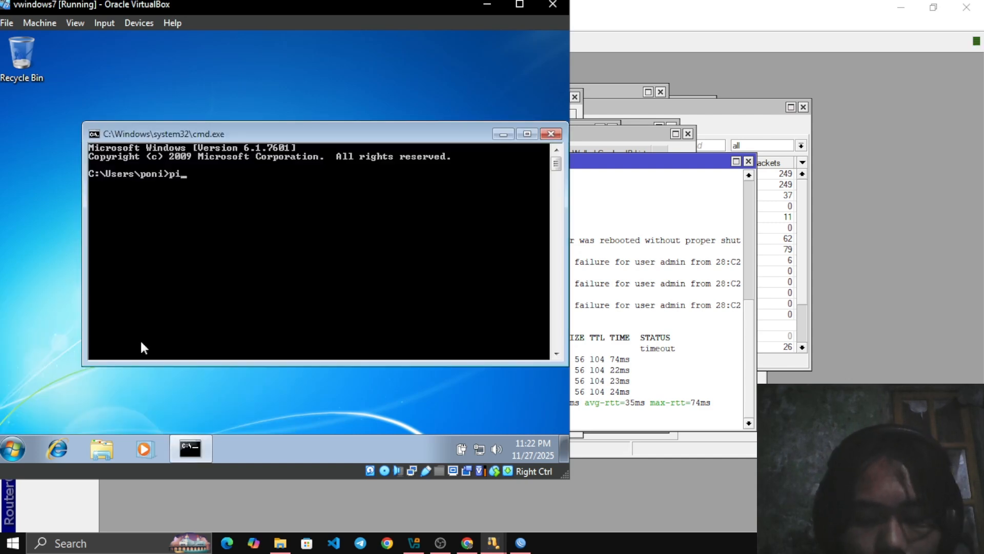
text(ng goog)
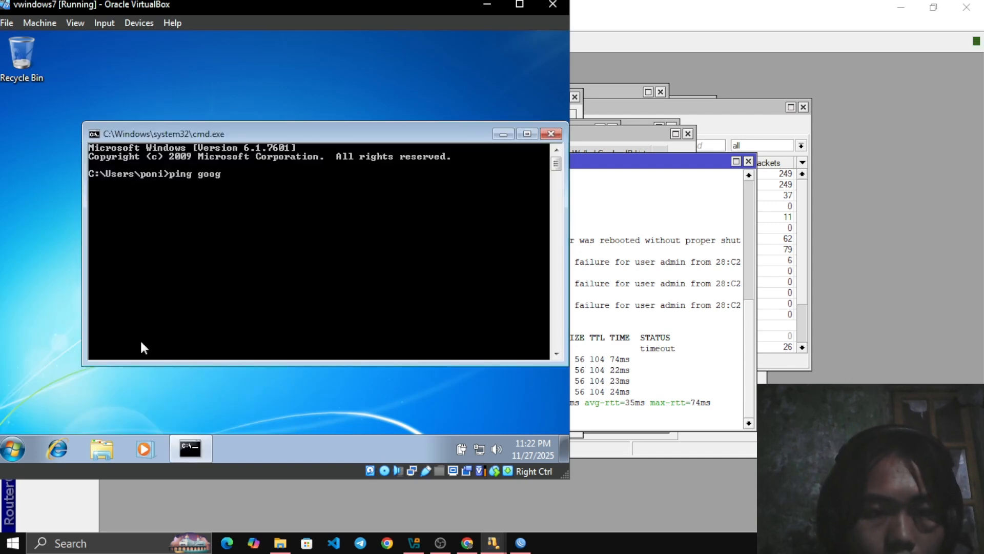
text(le.co)
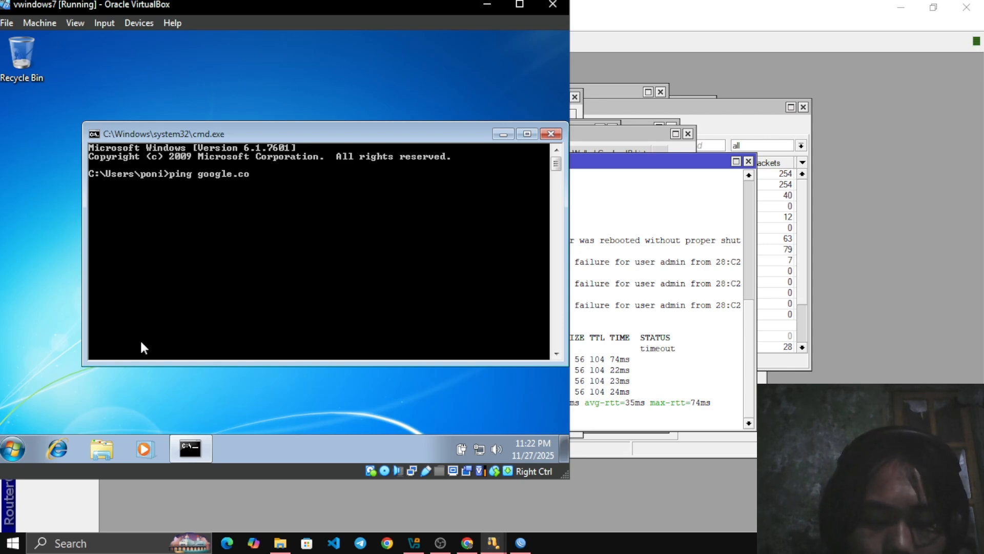
text(m)
key(Return)
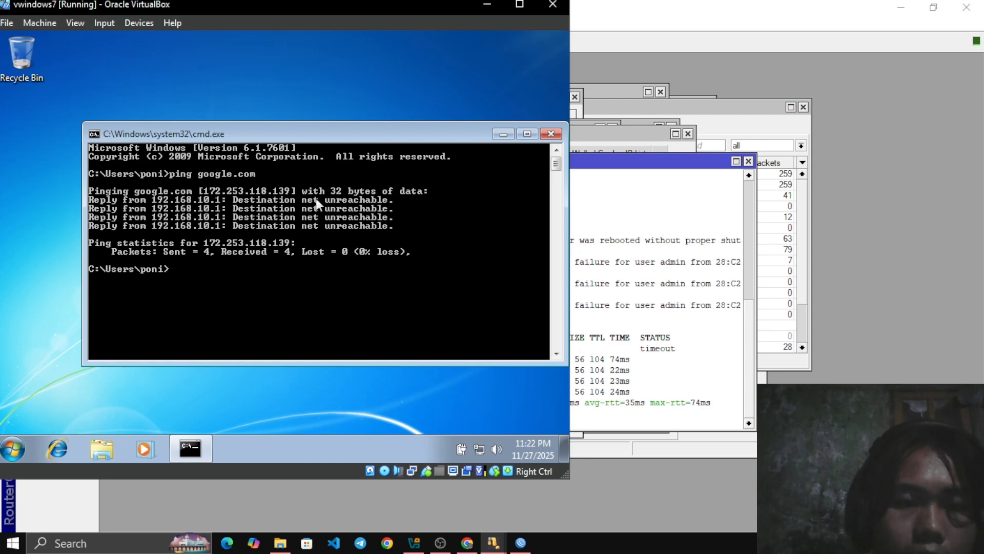
drag(294, 134, 247, 113)
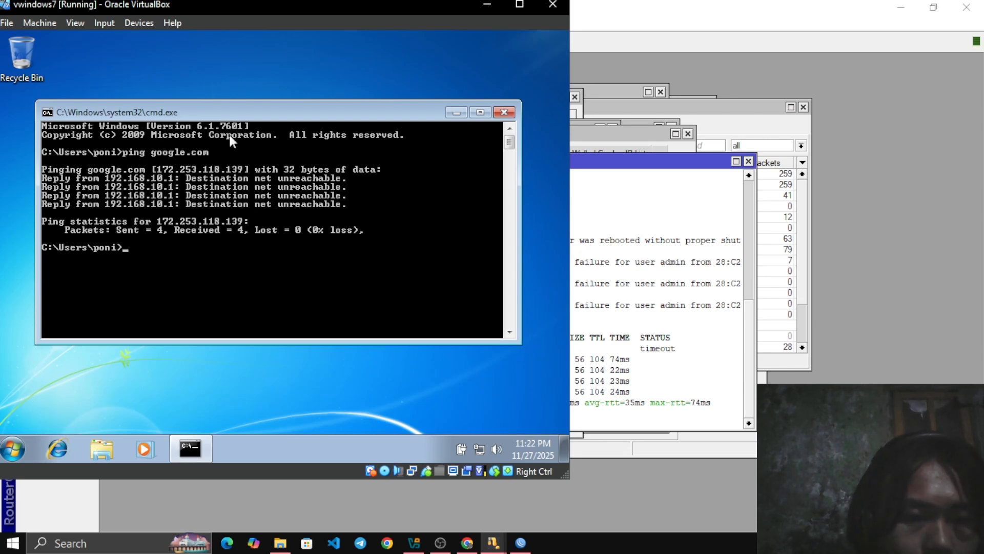
drag(238, 109, 224, 64)
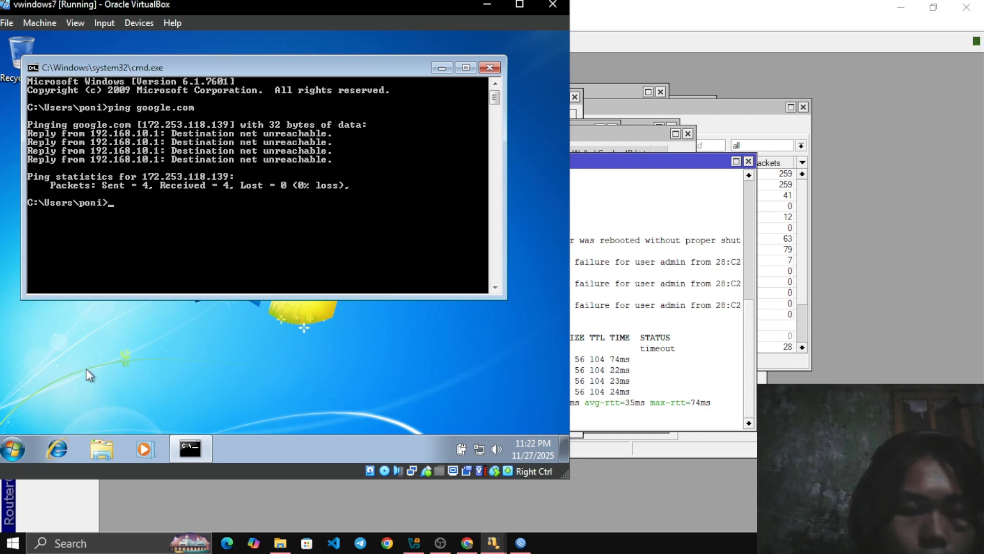
Launch Internet Explorer in the Windows 7 client and try to open the hotspot login address login.net
click(63, 448)
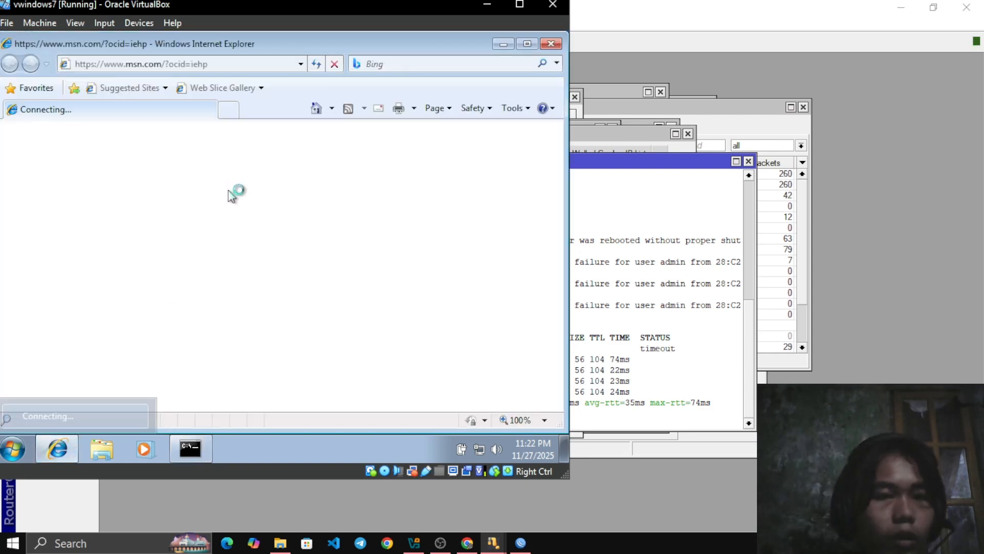
click(230, 63)
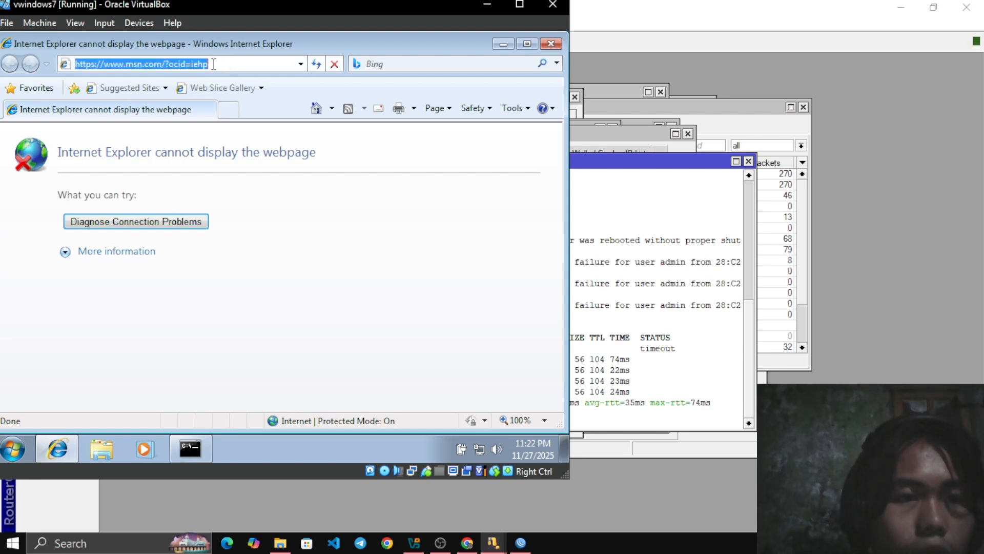
text(login)
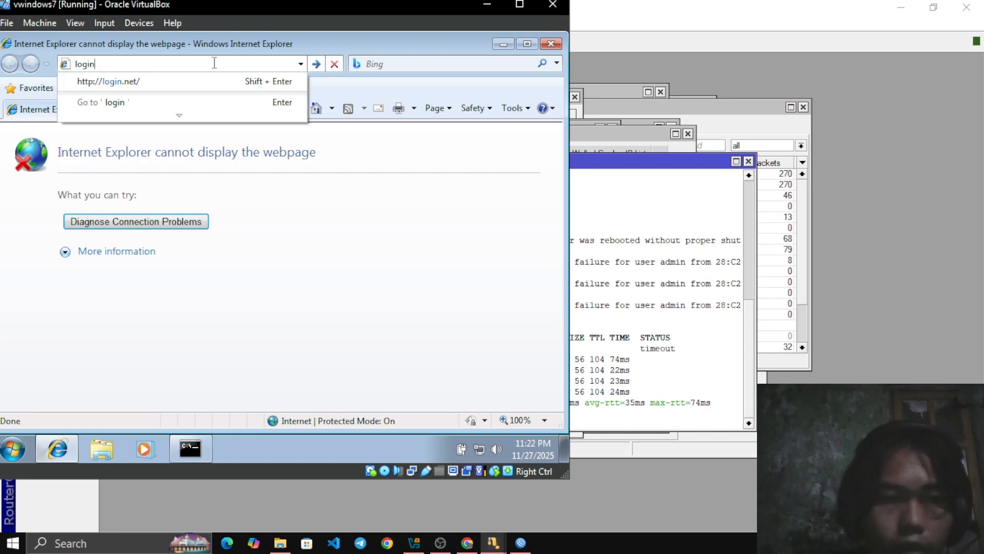
text(.)
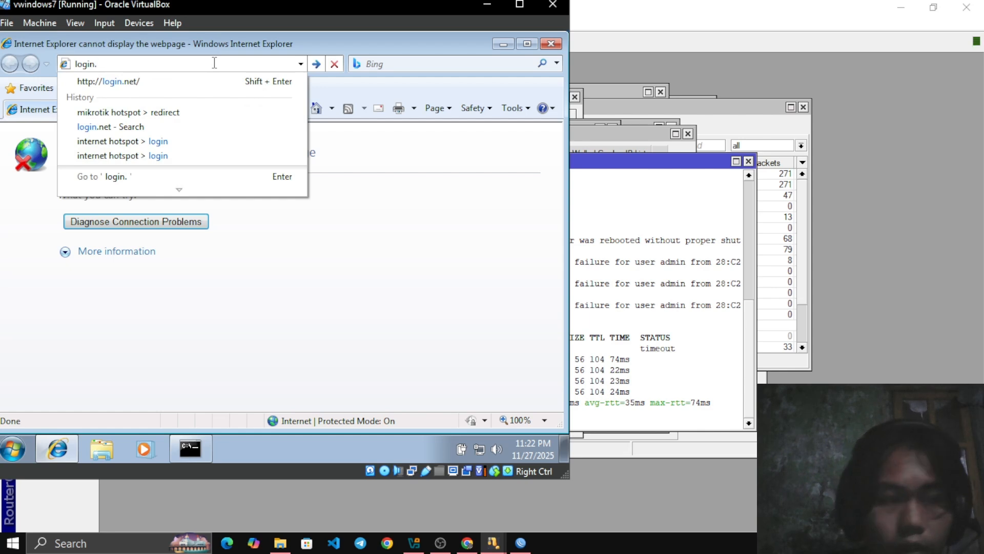
text(ne)
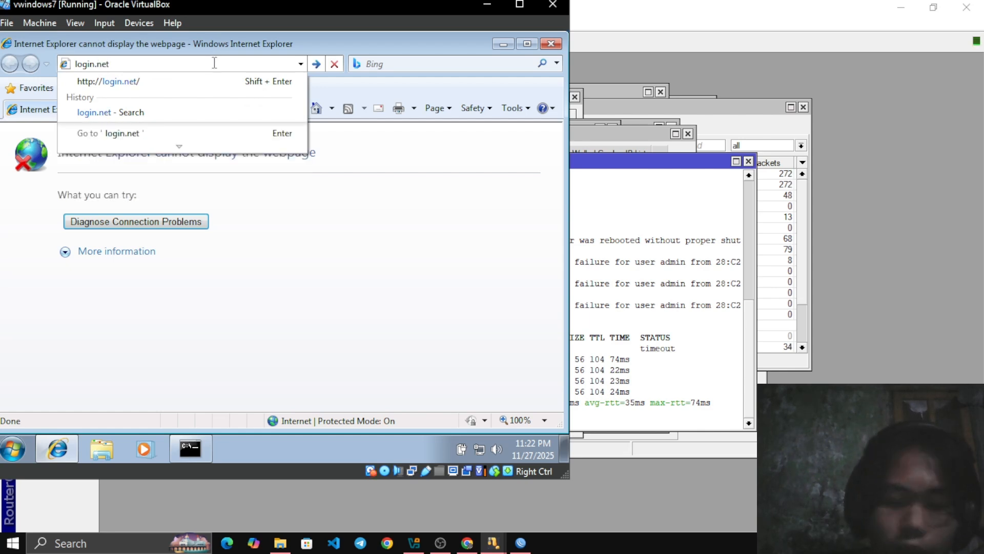
text(t)
key(Return)
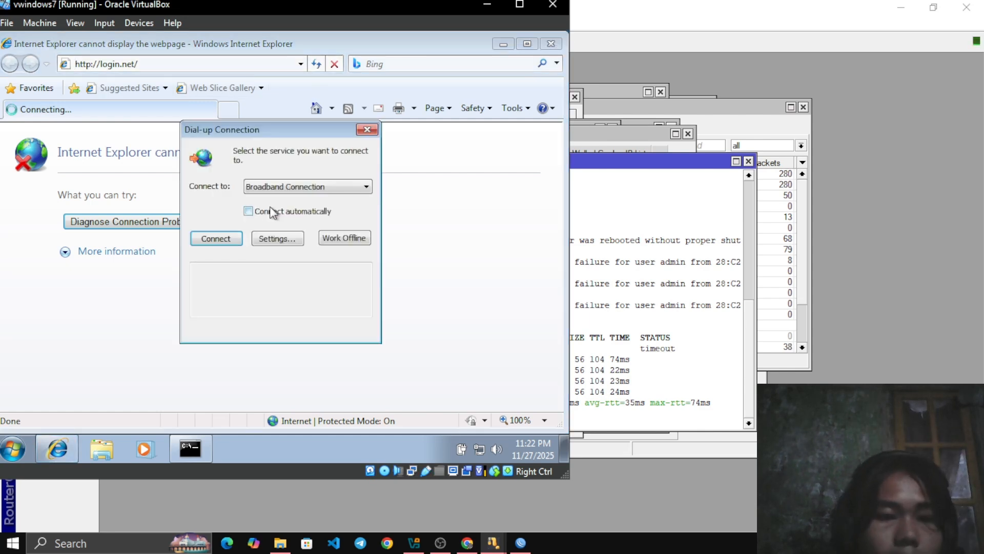
Try to connect through the Broadband Connection, and dismiss its sign-in and dial-up dialogs without entering credentials
click(216, 239)
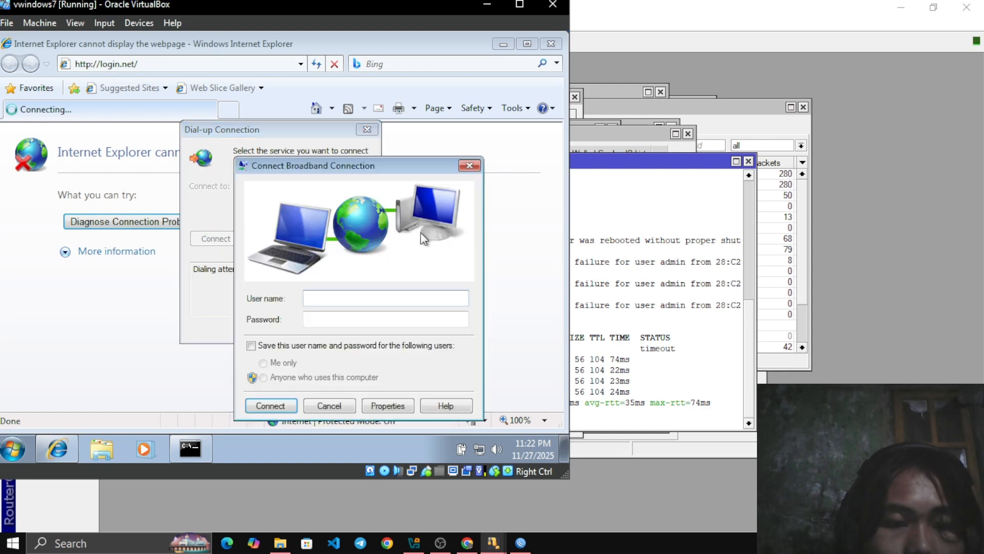
click(468, 164)
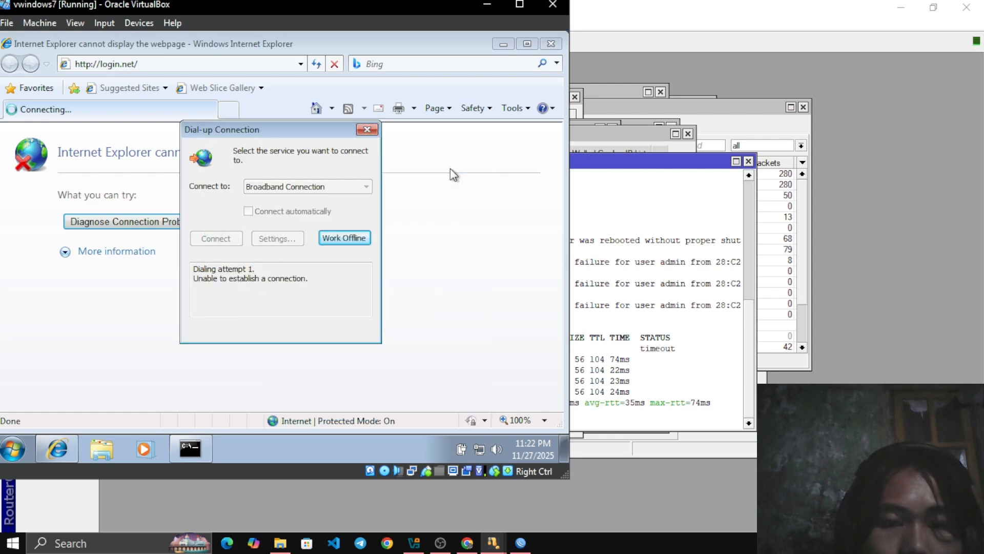
click(368, 130)
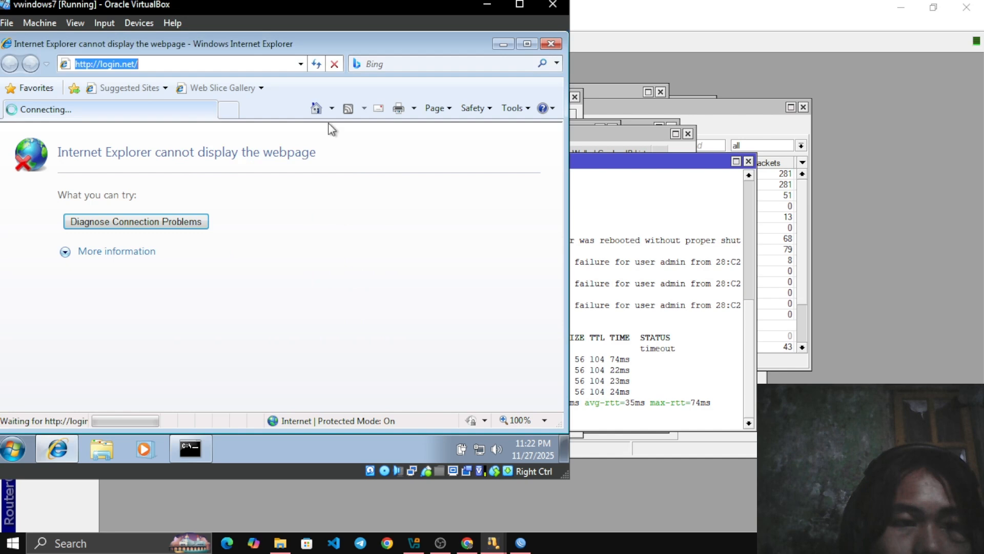
Replace the browser address with login, try to load the page and dismiss the offline notice
click(183, 64)
key(BackSpace)
key(BackSpace)
key(BackSpace)
key(BackSpace)
key(BackSpace)
key(BackSpace)
key(BackSpace)
key(BackSpace)
key(BackSpace)
key(BackSpace)
key(BackSpace)
key(BackSpace)
key(BackSpace)
key(BackSpace)
key(BackSpace)
key(BackSpace)
key(BackSpace)
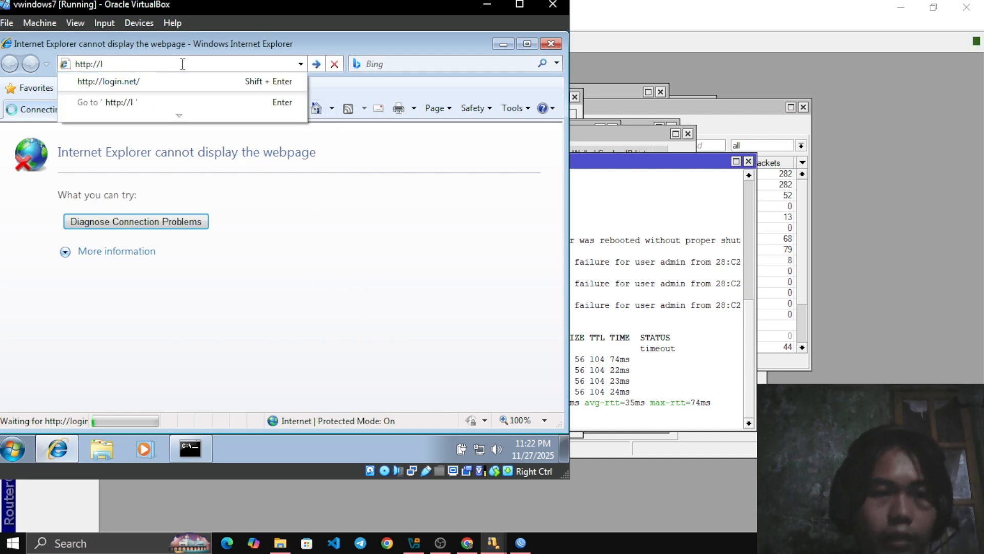
text(login)
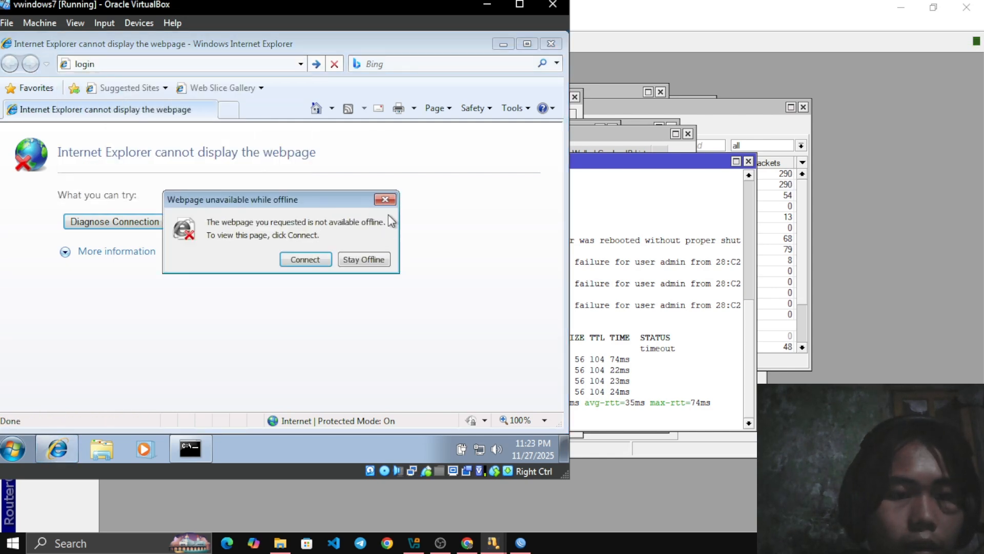
click(386, 200)
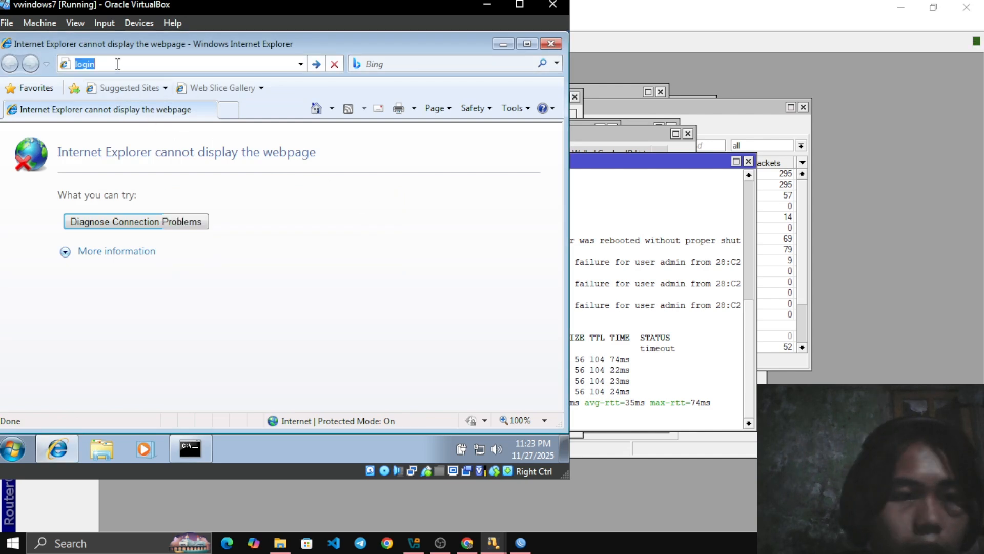
Look up login in the address history and try to open the "mikrotik hotspot > redirect" entry
click(117, 63)
key(BackSpace)
key(BackSpace)
key(BackSpace)
key(BackSpace)
key(BackSpace)
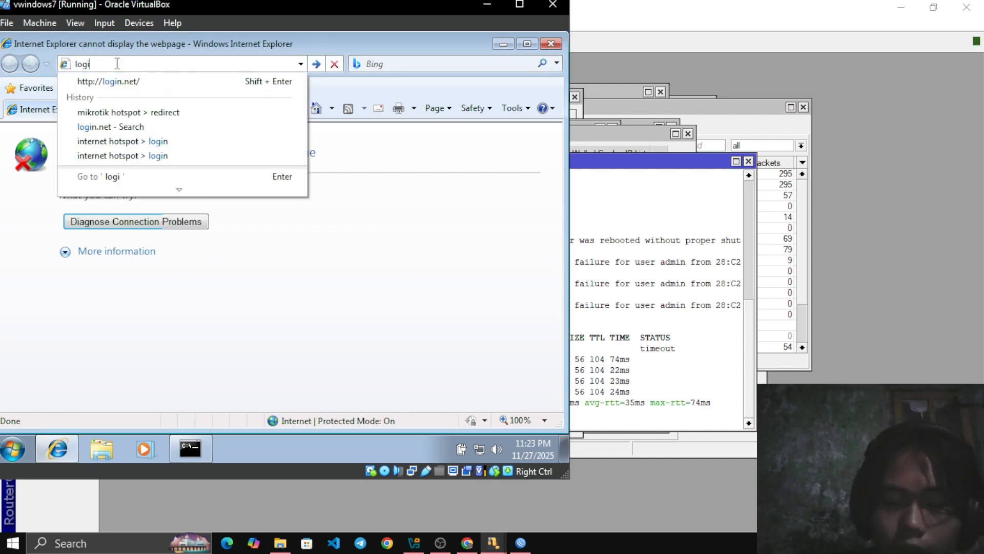
text(login)
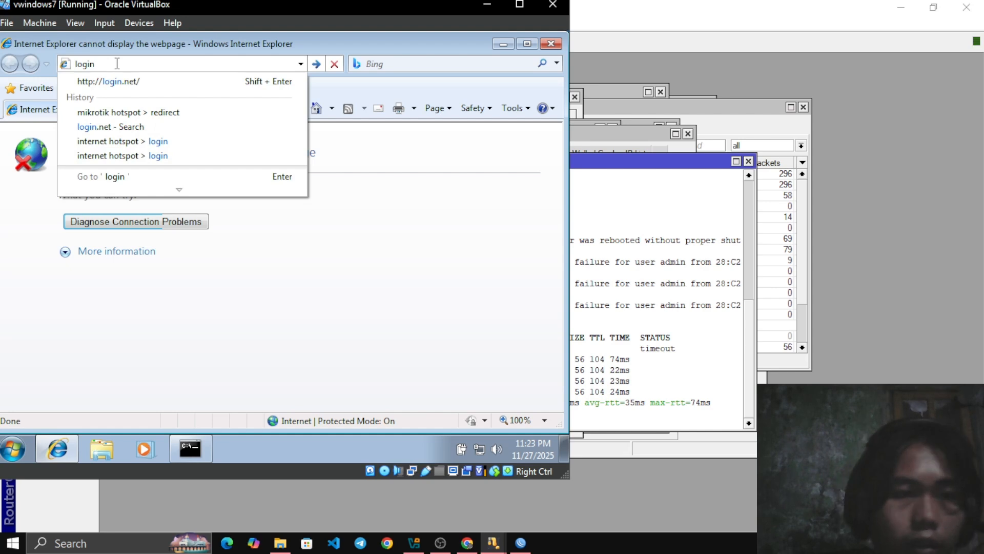
click(140, 114)
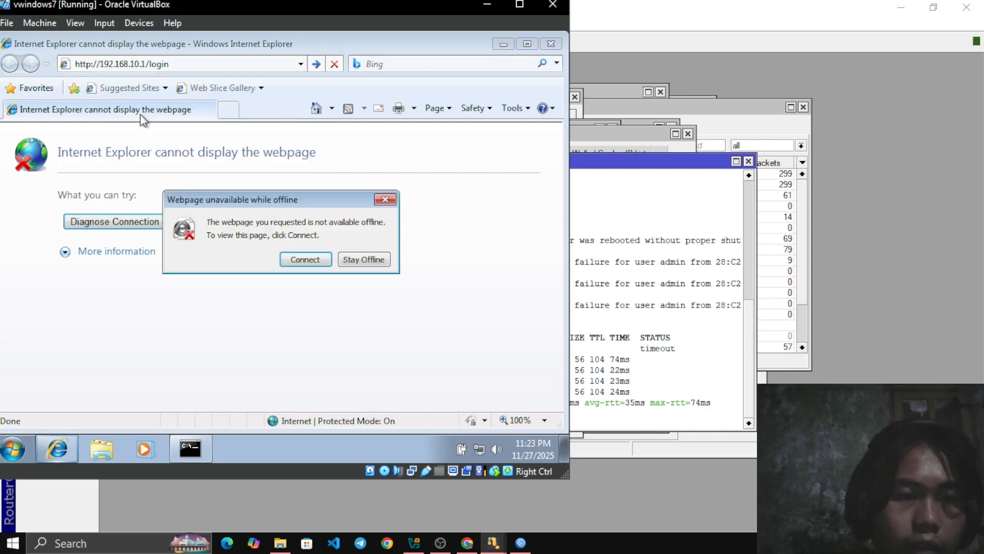
Go online from the offline notice and load the hotspot login page at 192.168.10.1/login
click(314, 258)
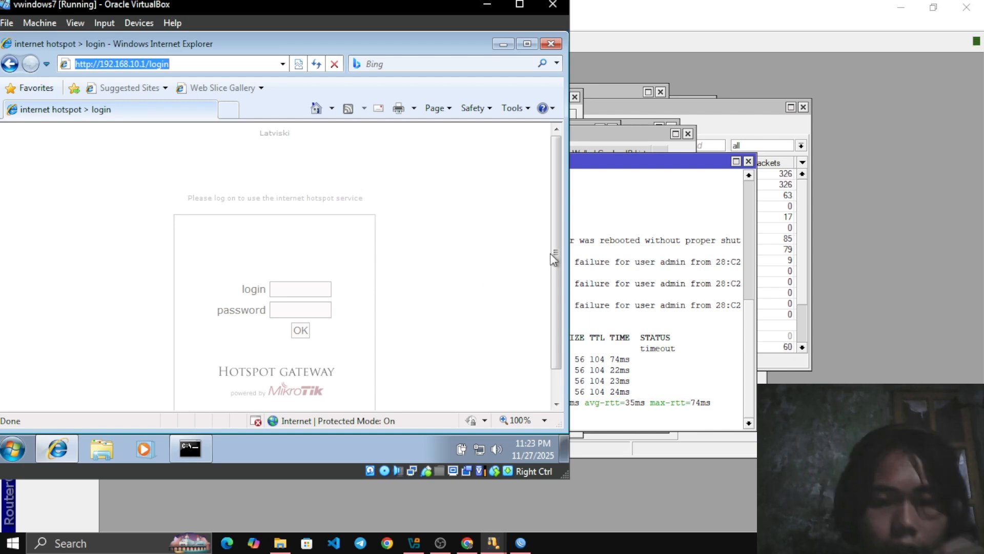
drag(555, 256, 541, 286)
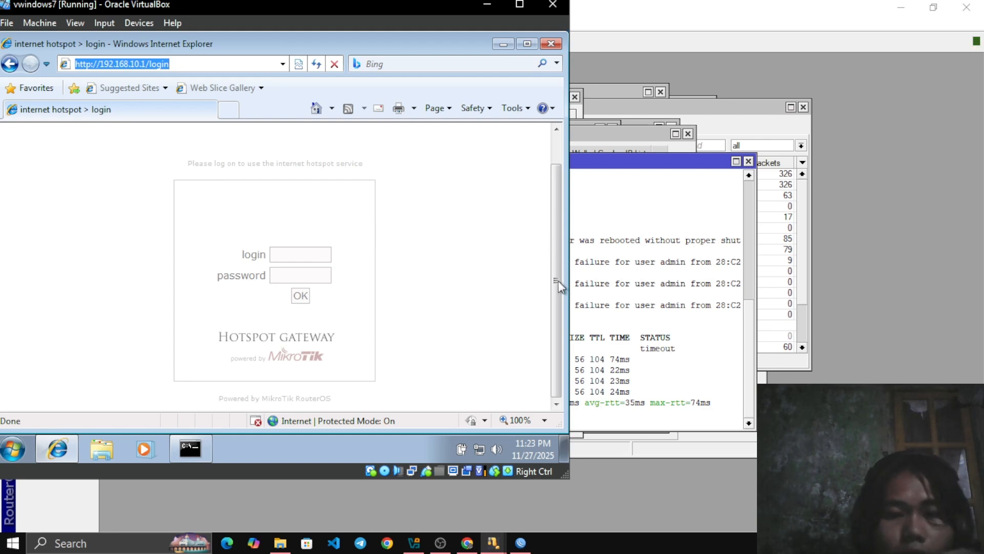
drag(559, 281, 564, 304)
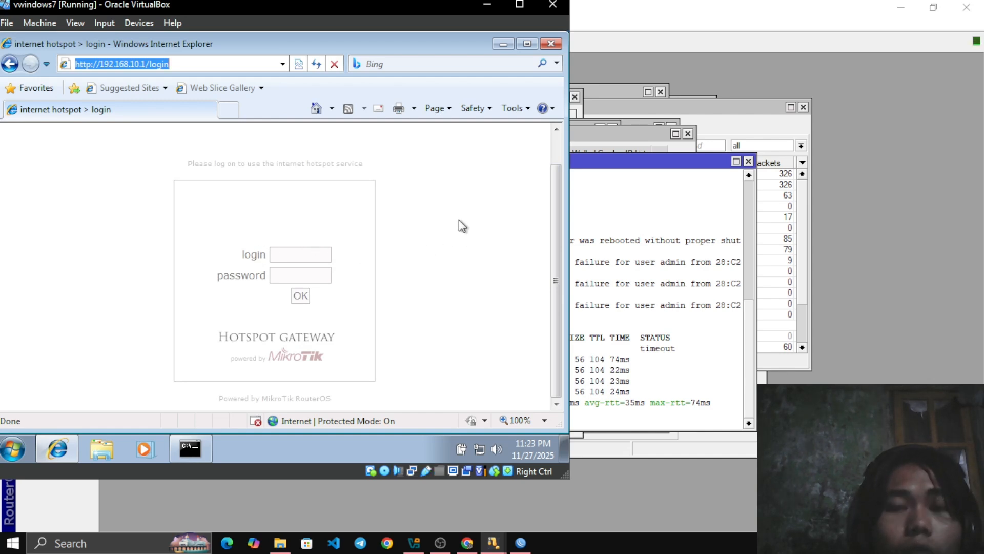
double_click(287, 258)
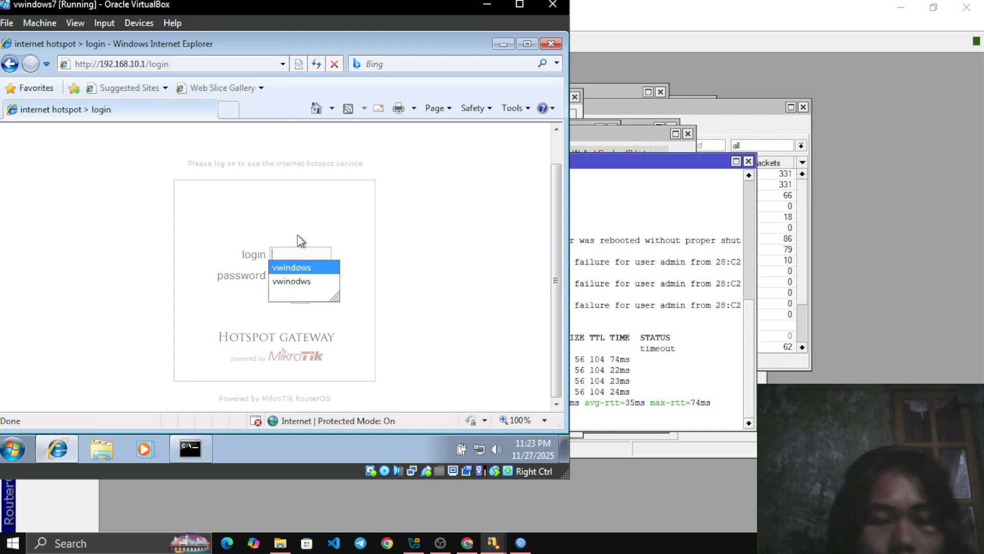
click(390, 245)
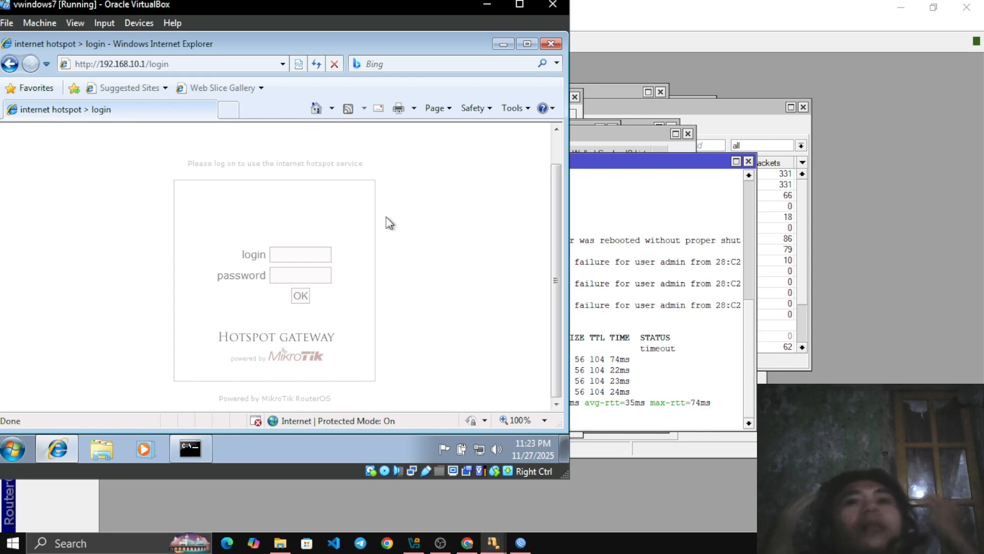
Switch to WinBox and move the Terminal, Hotspot and DHCP Server windows aside to review the hotspot users, DHCP servers and routes
click(631, 210)
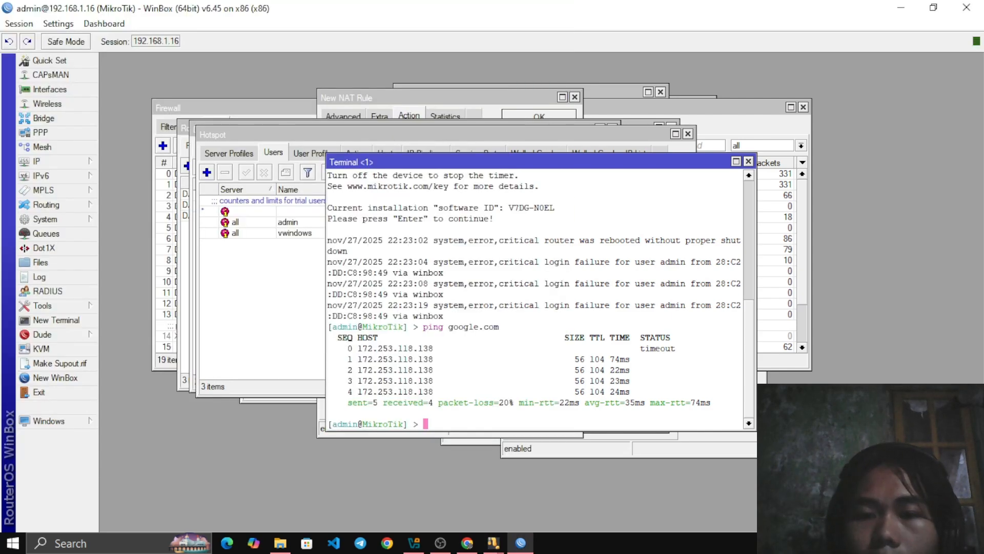
drag(543, 162, 726, 240)
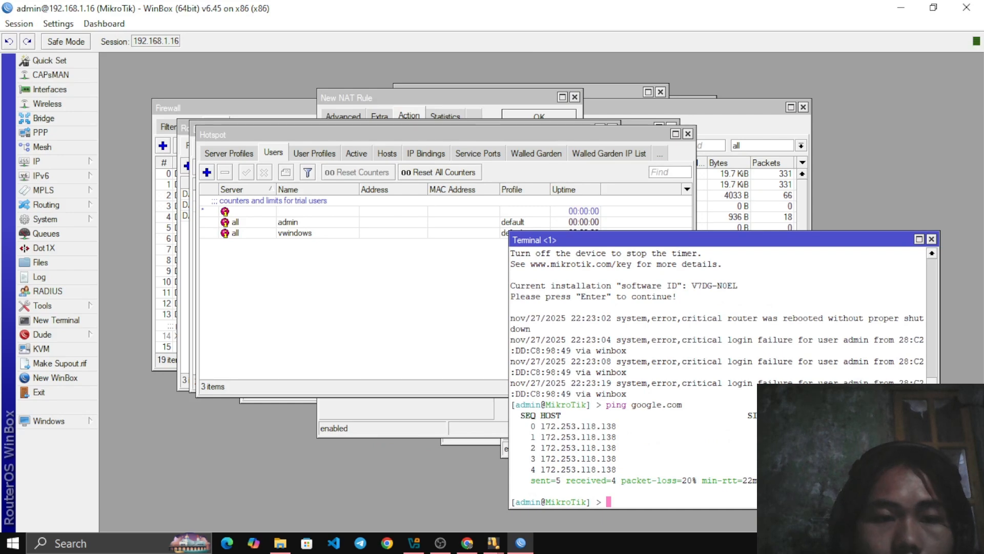
drag(435, 135, 453, 367)
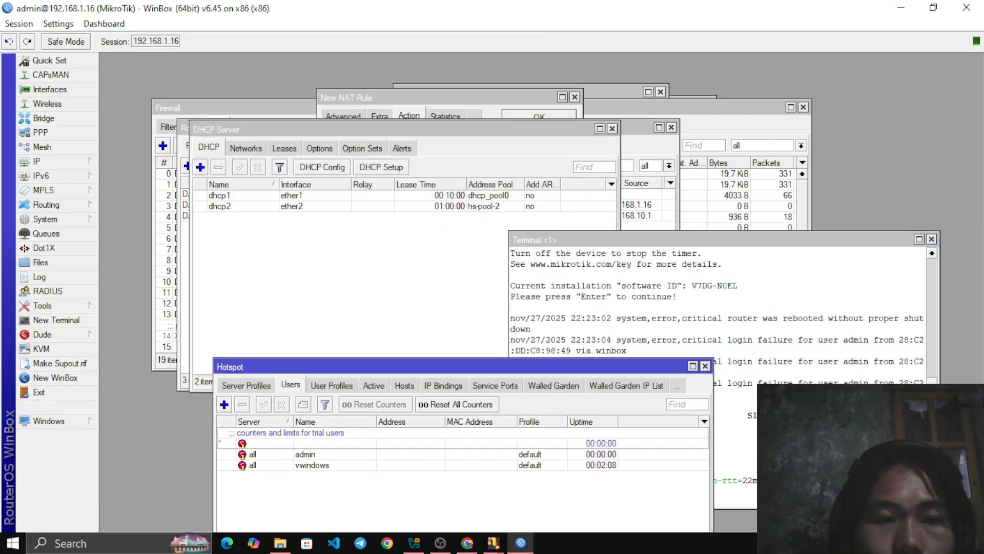
drag(410, 129, 537, 309)
drag(447, 128, 408, 143)
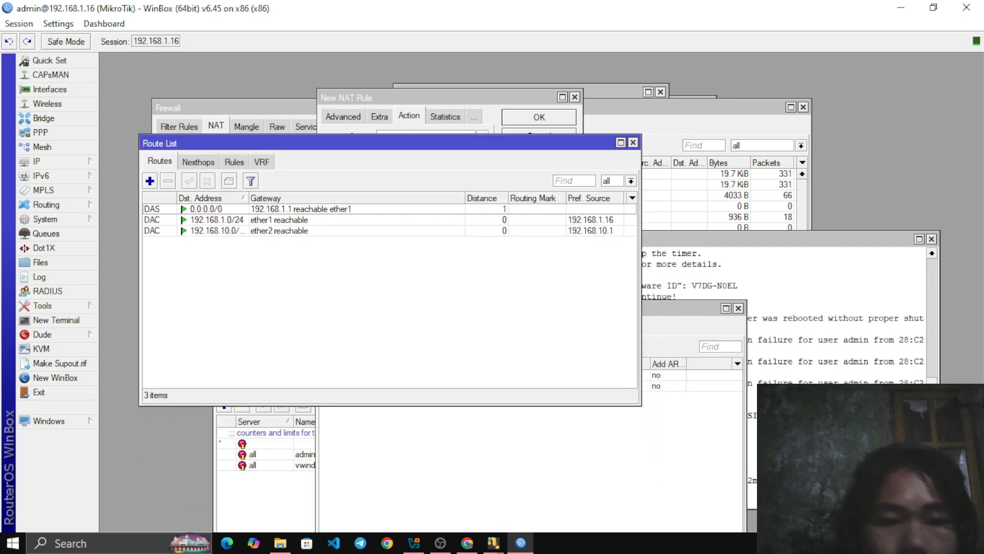
Return to the Windows 7 client and log in to the hotspot as vwindows, re-entering the account password
mouse_move(414, 542)
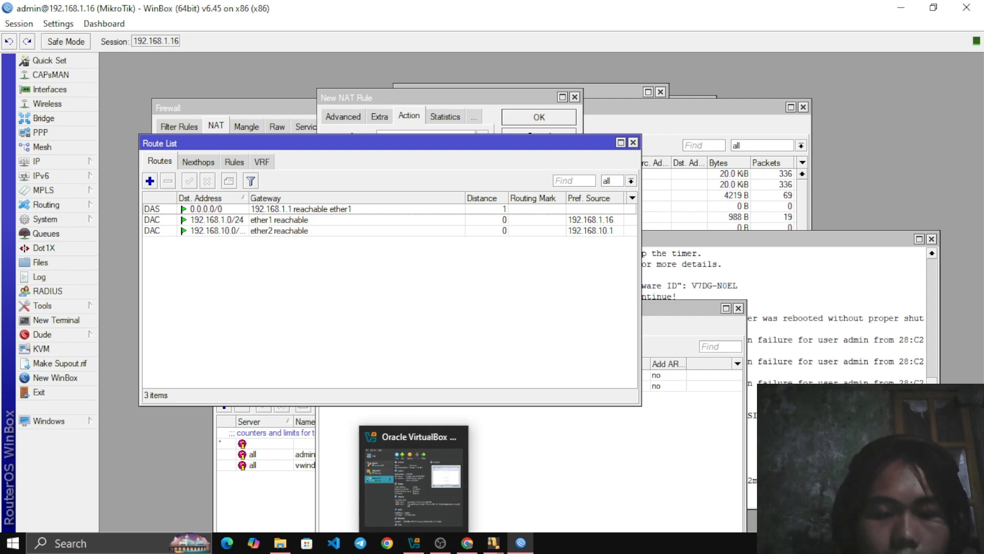
mouse_move(493, 543)
click(563, 485)
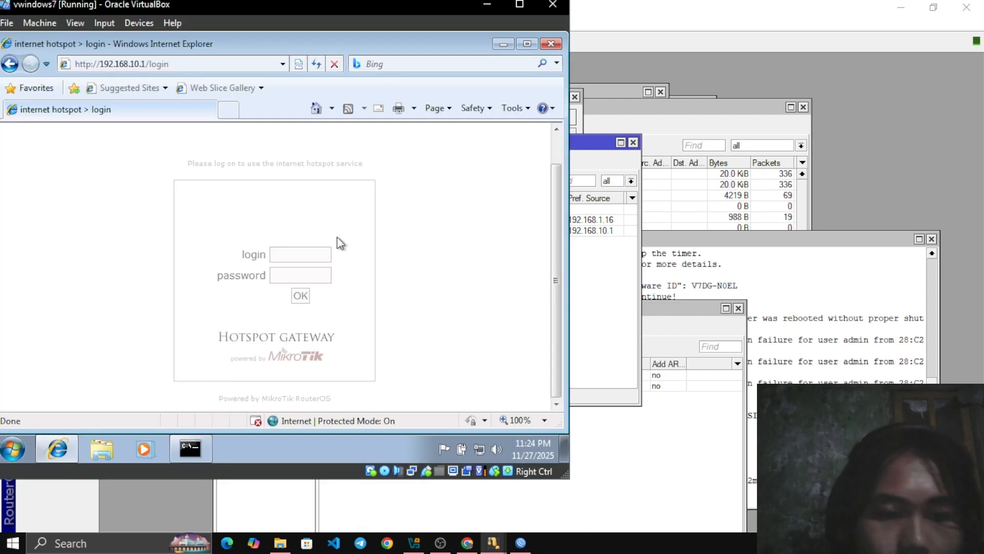
click(322, 254)
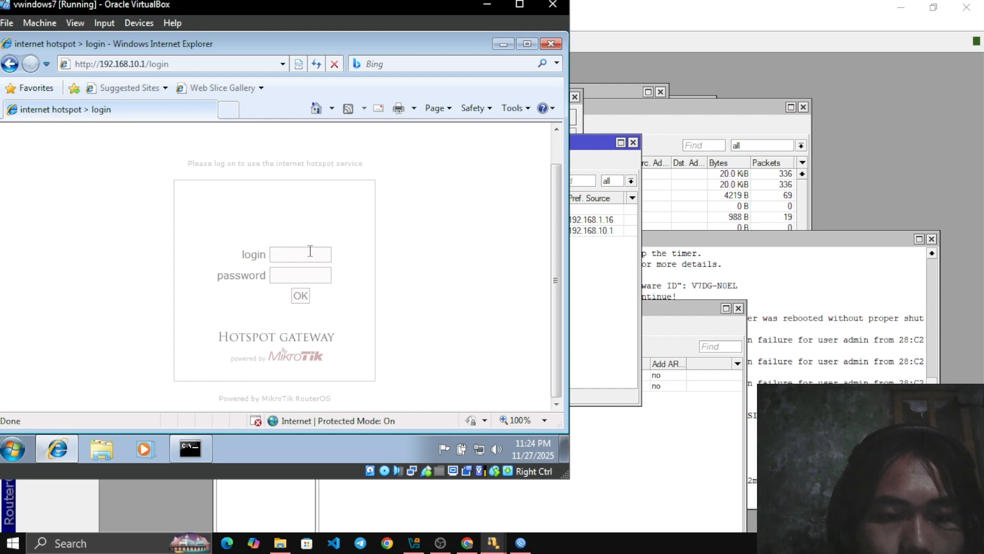
text(v)
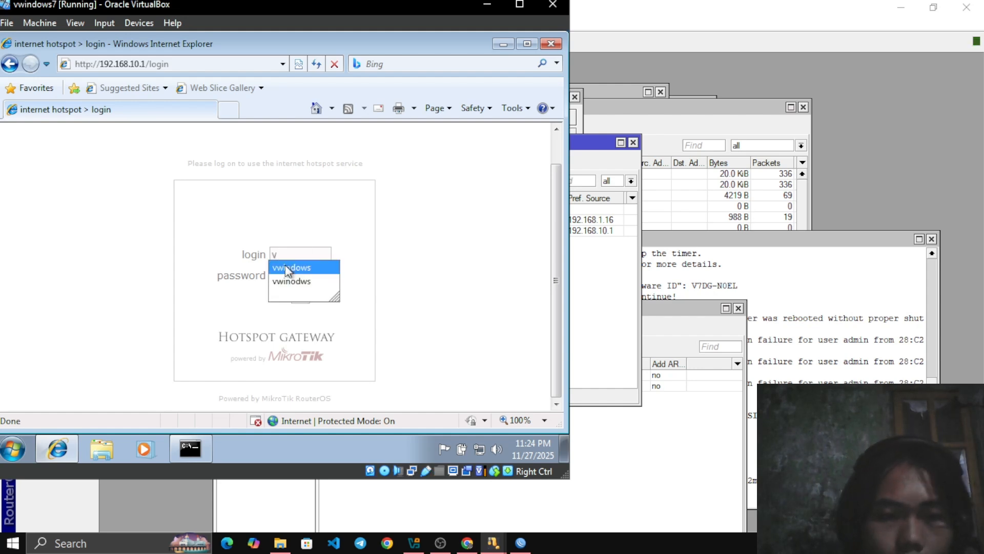
click(301, 267)
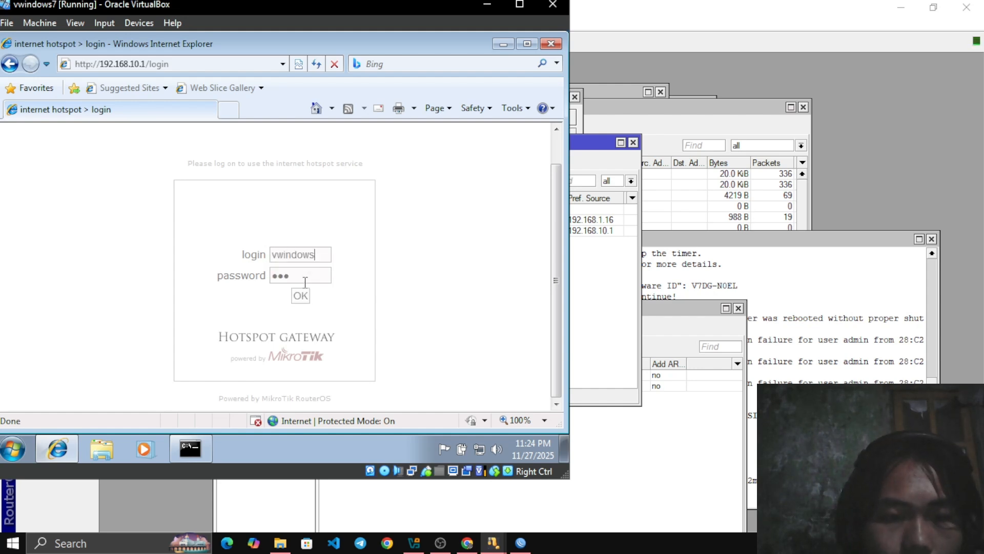
click(302, 276)
key(BackSpace)
key(BackSpace)
key(BackSpace)
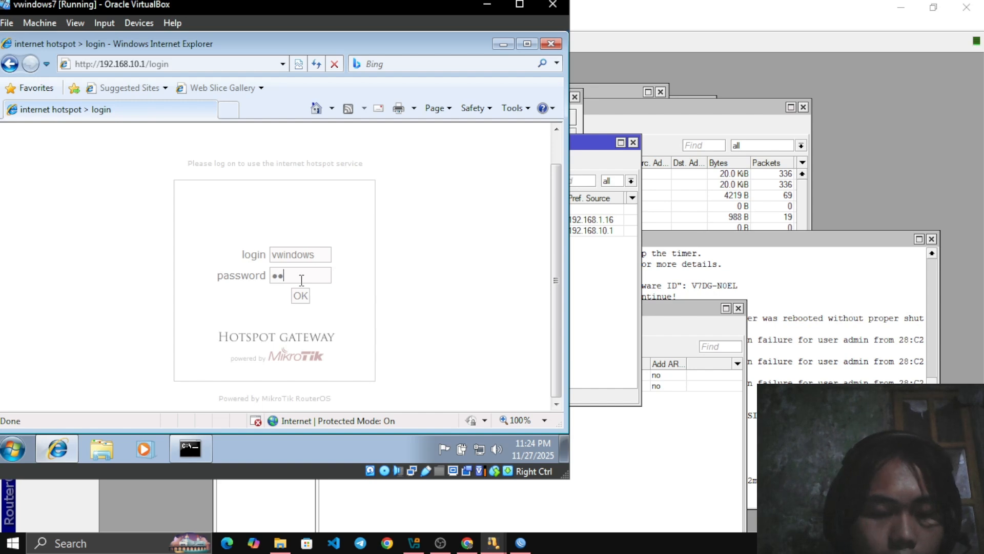
click(301, 297)
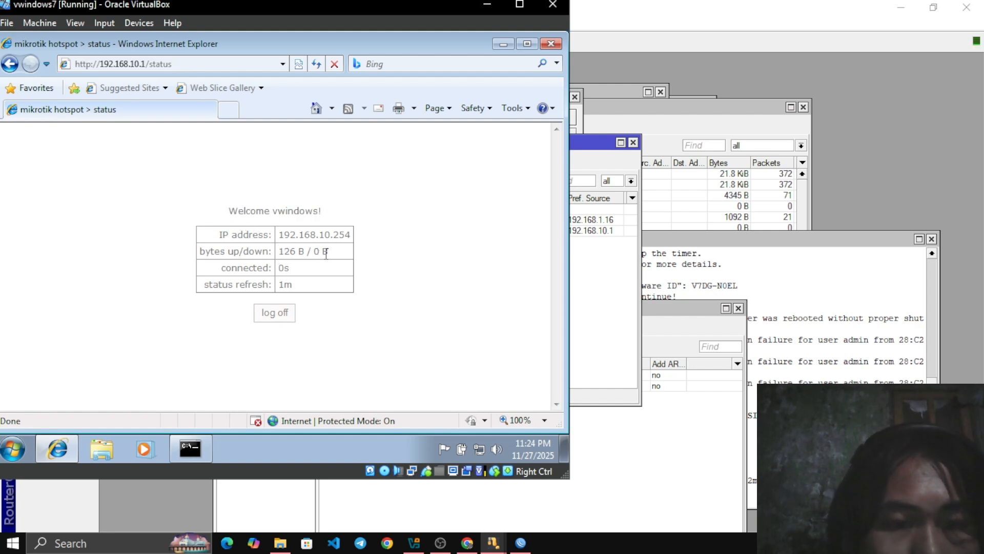
Search Bing for mikrotik to test internet access through the hotspot
click(396, 64)
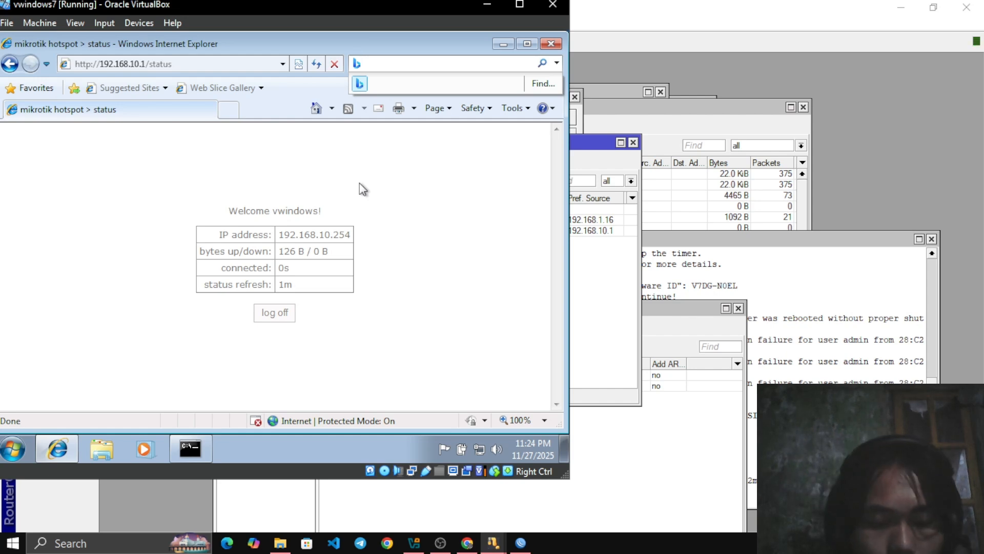
text(mik)
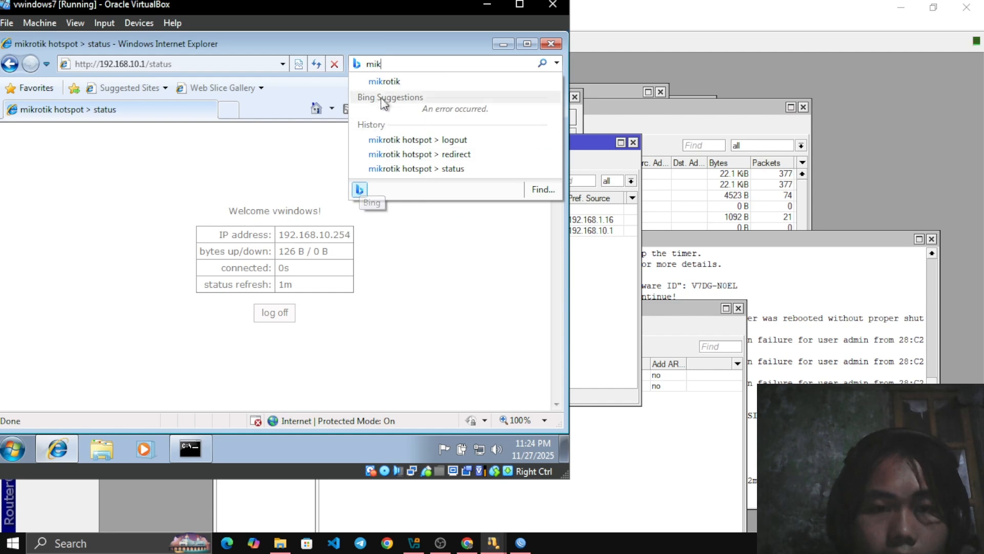
click(382, 82)
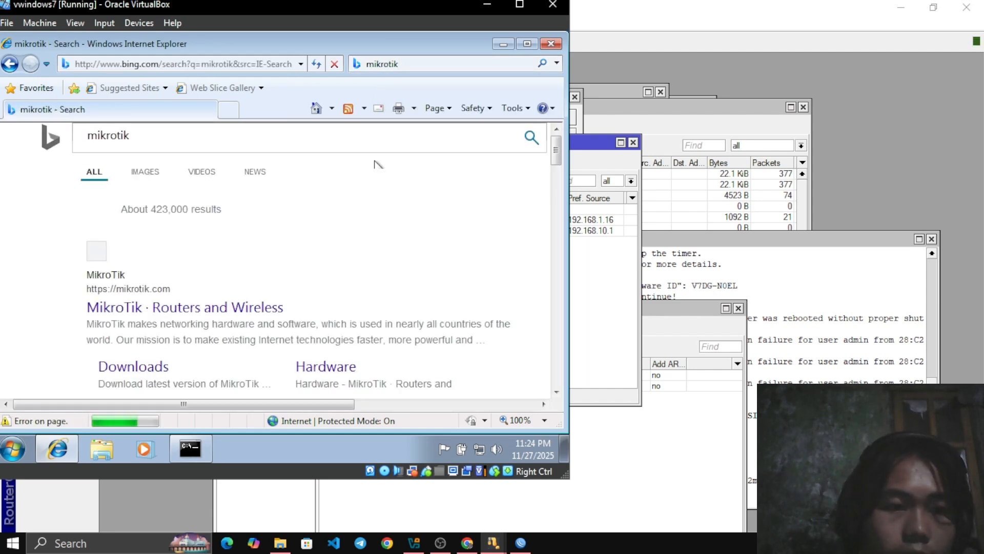
Look through the Bing search results for mikrotik
scroll(339, 267, down, 2)
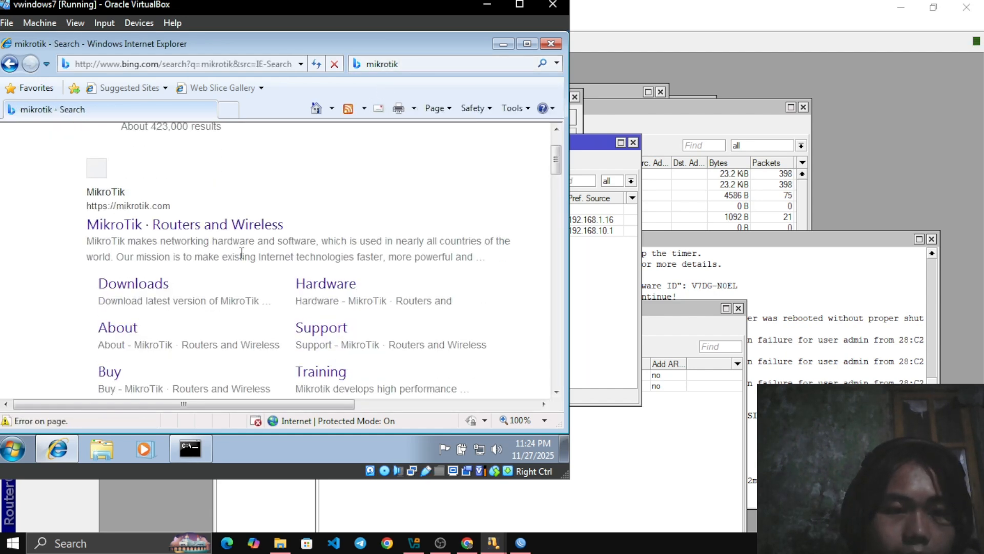
scroll(346, 226, up, 2)
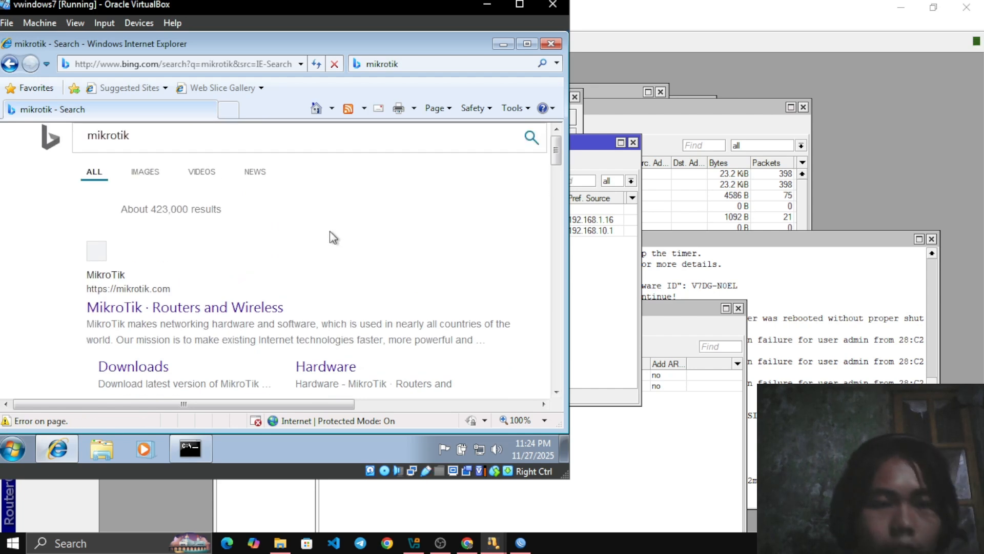
scroll(332, 237, down, 2)
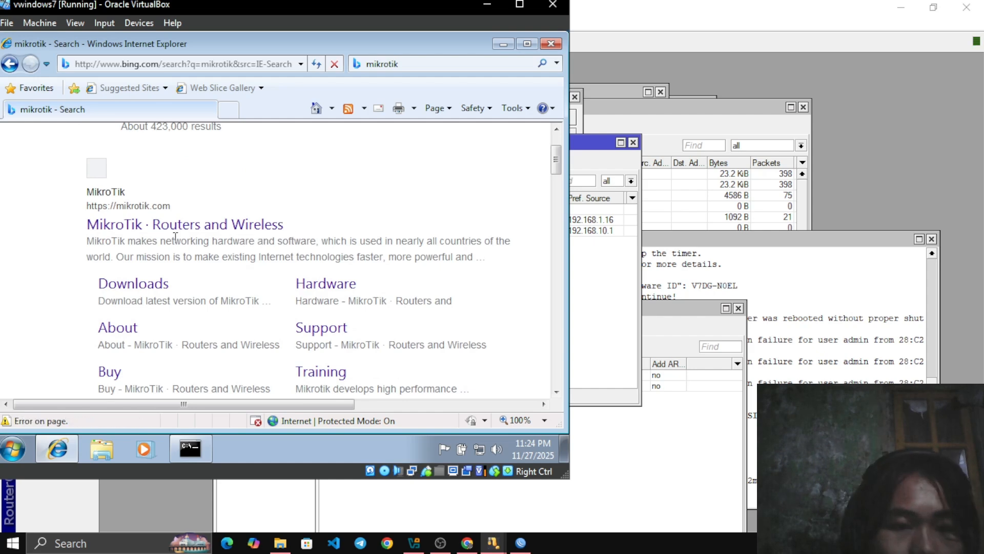
scroll(286, 255, down, 15)
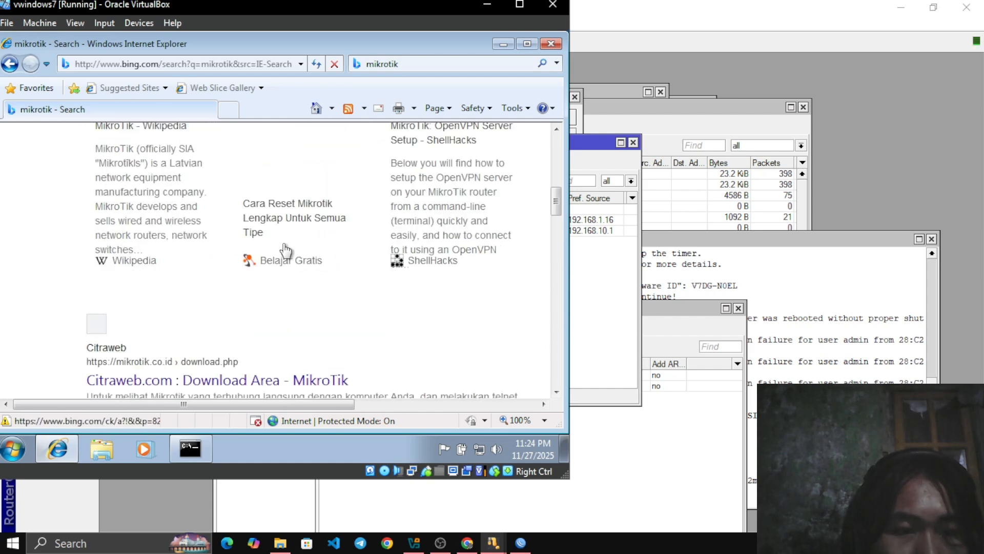
scroll(285, 254, down, 12)
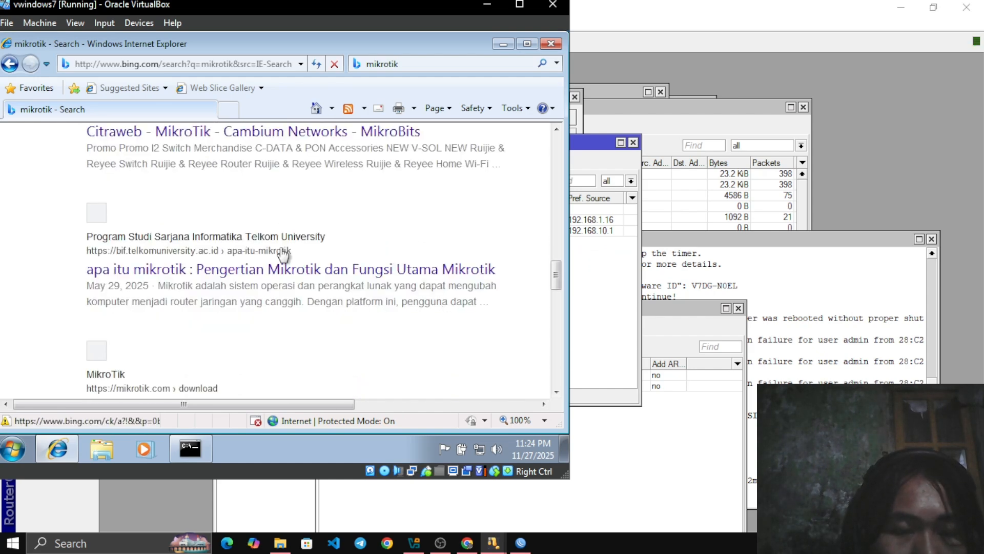
scroll(283, 255, down, 3)
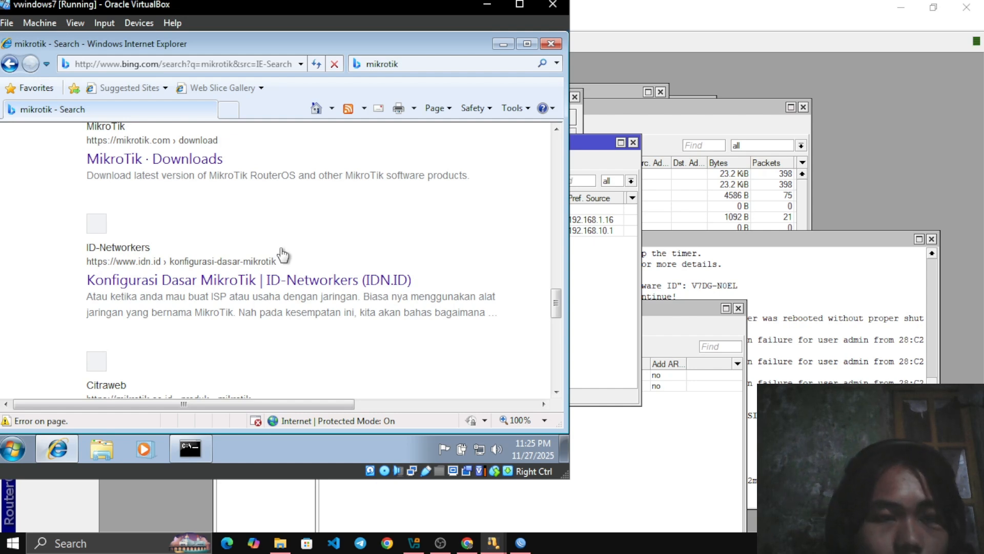
scroll(283, 254, up, 1)
scroll(281, 254, down, 1)
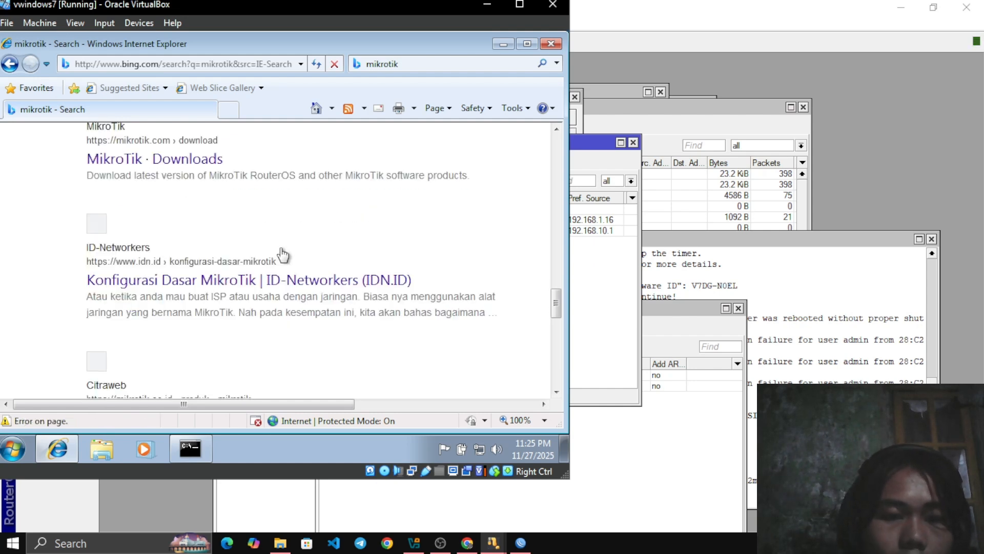
scroll(281, 253, down, 2)
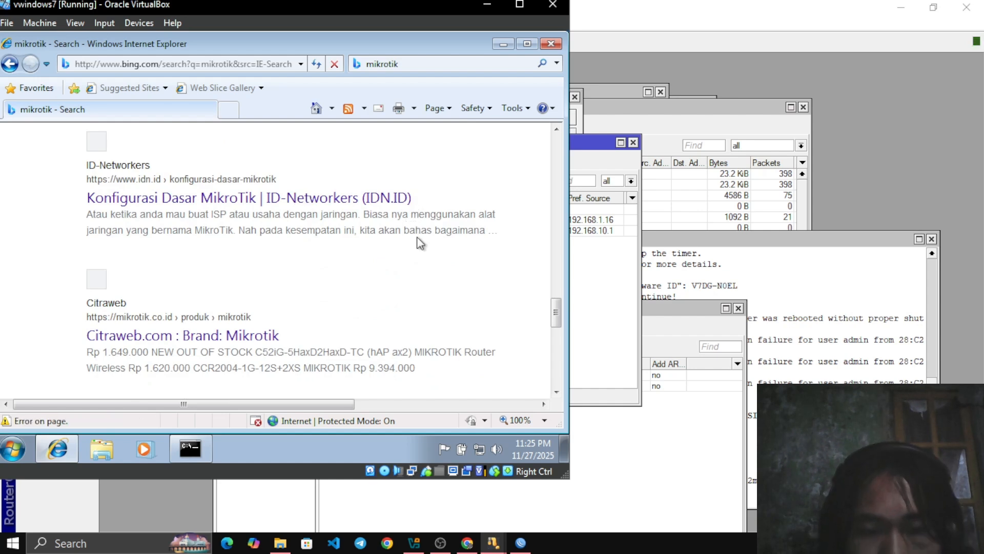
Switch to the Command Prompt window in the Windows 7 client to view the google.com ping
key(alt+Tab)
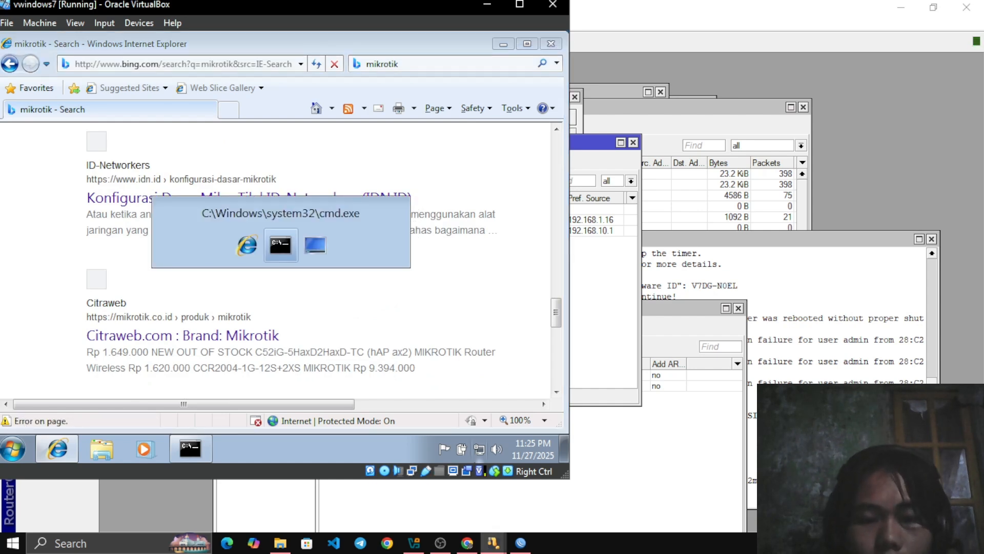
mouse_move(440, 543)
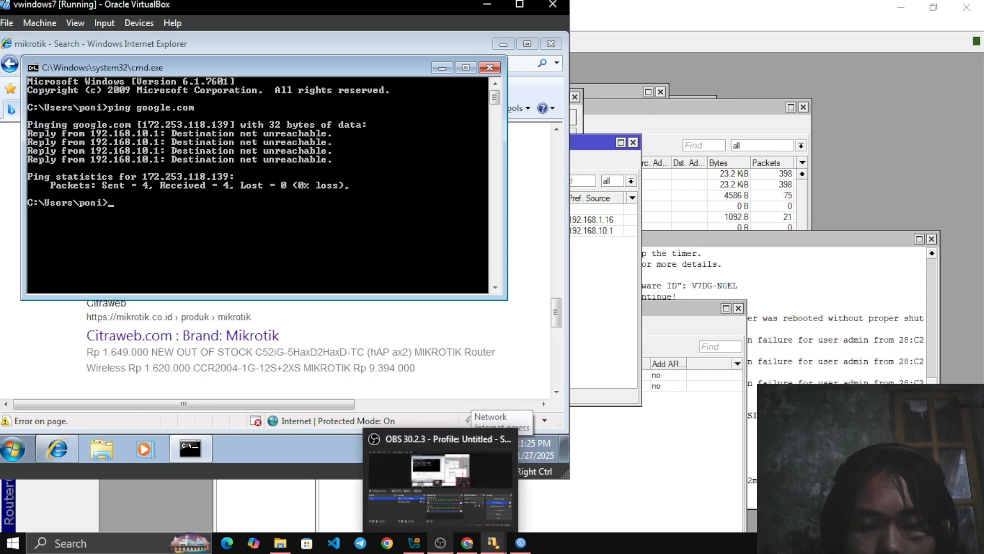
click(441, 482)
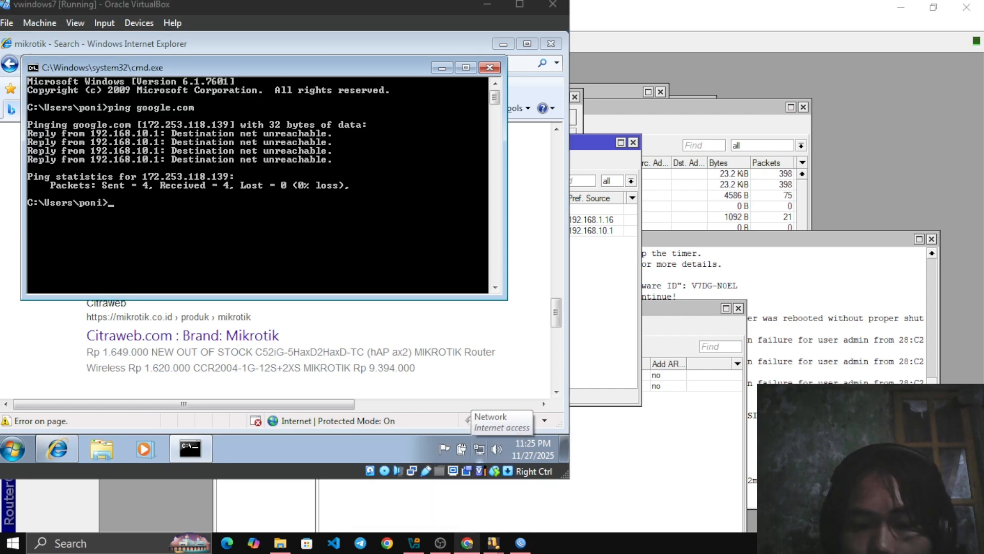